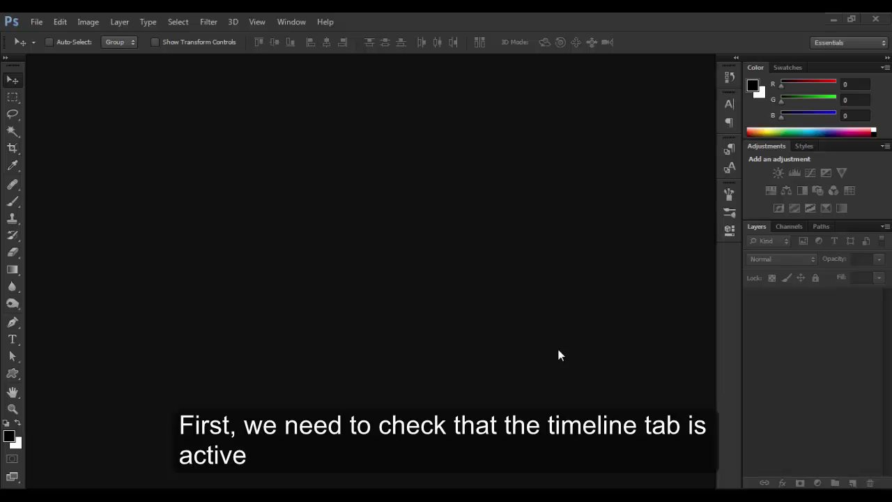
Show the Timeline panel from the Window menu
{"action": "left_click", "coordinate": [285, 26]}
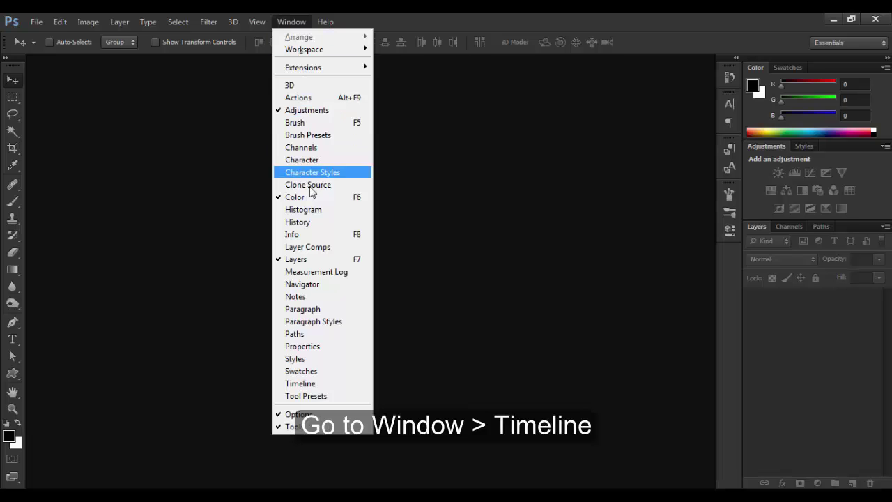
{"action": "left_click", "coordinate": [306, 383]}
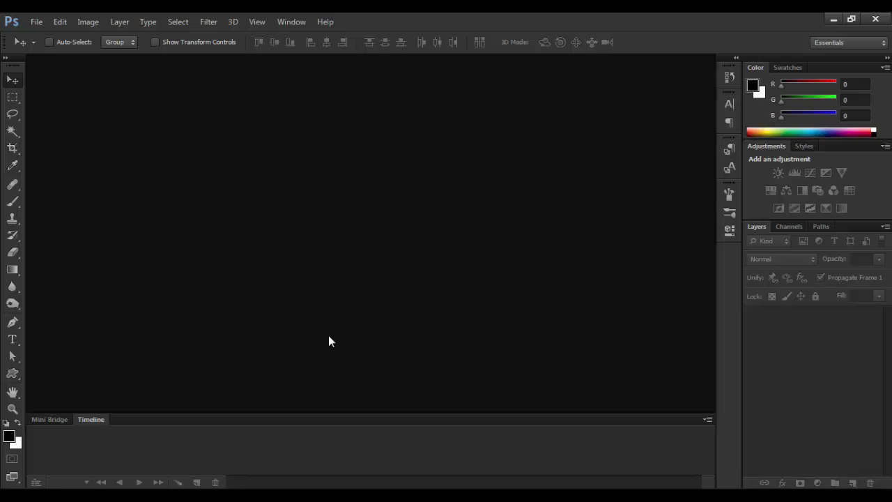
Create a new document from the 1280 px X 720 px preset with 16-bit colour depth
{"action": "left_click", "coordinate": [33, 22]}
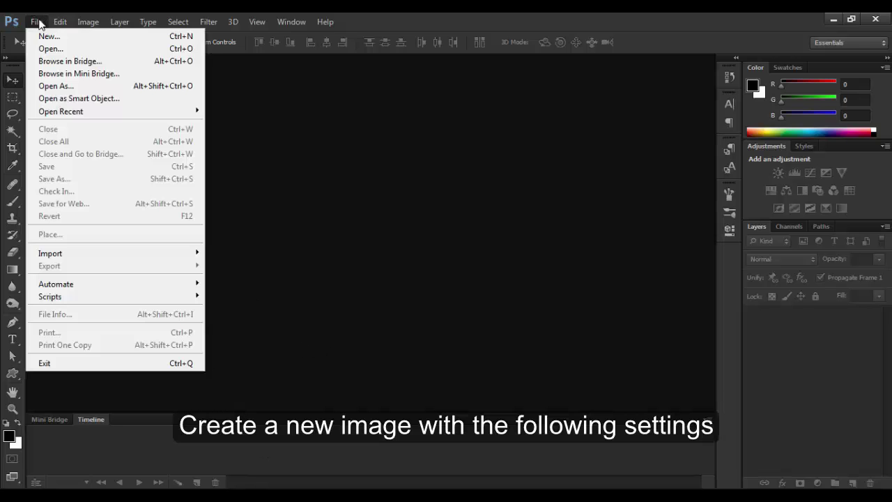
{"action": "left_click", "coordinate": [41, 33]}
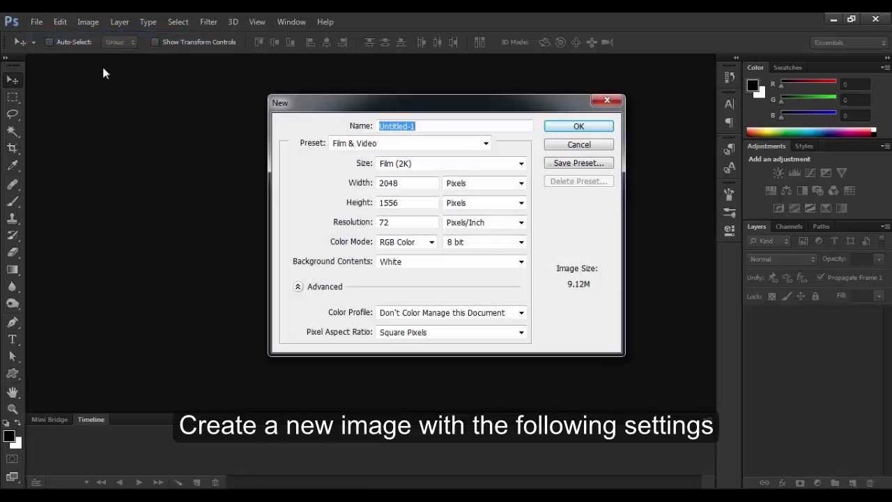
{"action": "left_click", "coordinate": [485, 143]}
{"action": "left_click", "coordinate": [393, 187]}
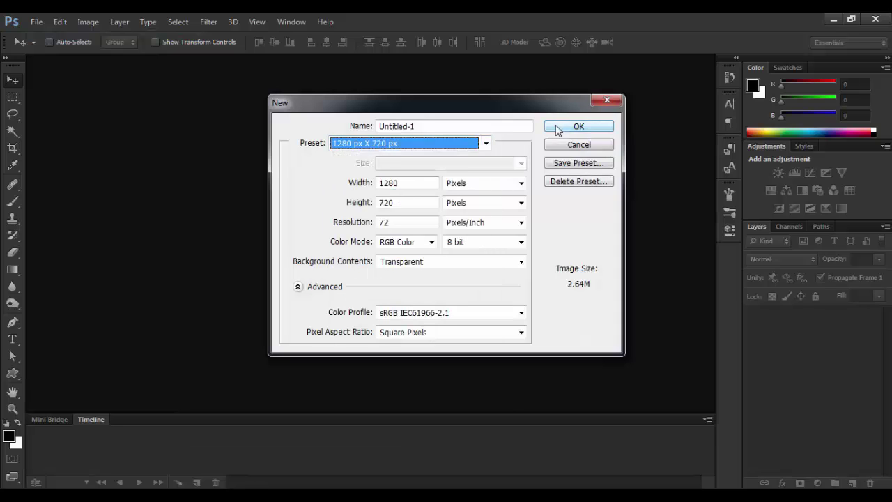
{"action": "left_click", "coordinate": [521, 242]}
{"action": "left_click", "coordinate": [510, 264]}
{"action": "left_click", "coordinate": [521, 242]}
{"action": "left_click", "coordinate": [508, 277]}
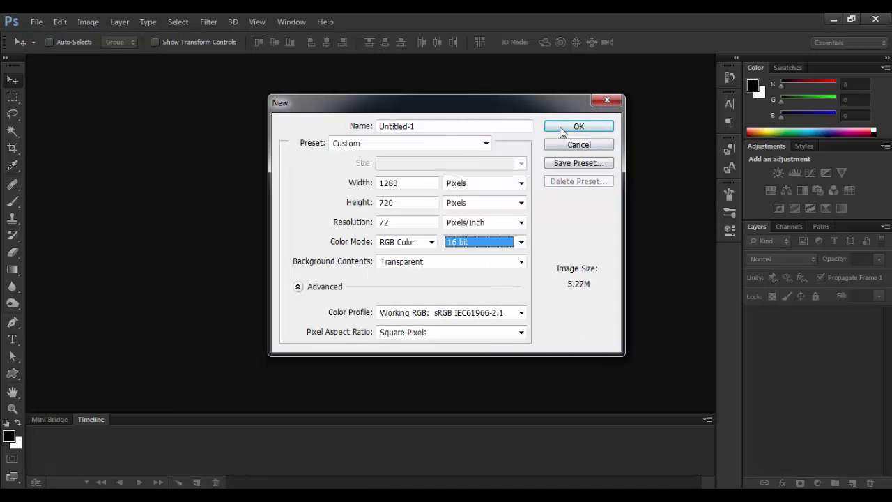
{"action": "left_click", "coordinate": [561, 127]}
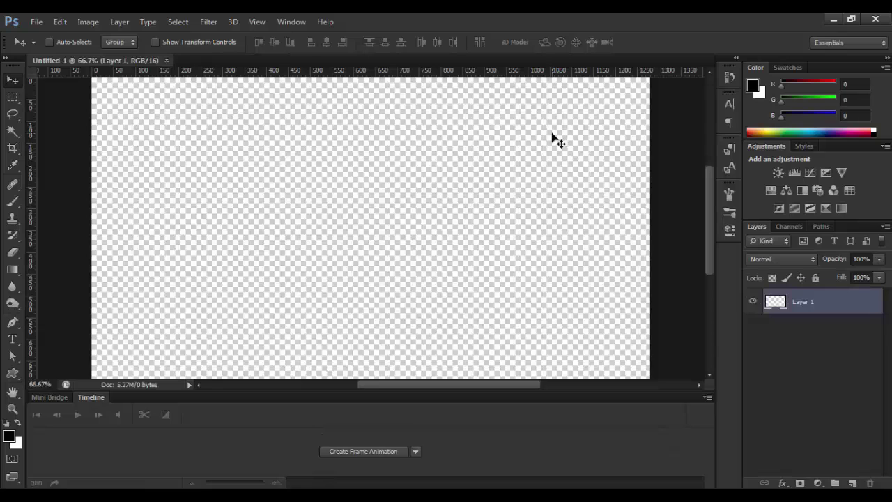
Fit the canvas on screen and create the first animation frame, leaving timeline options unchanged
{"action": "key", "text": "ctrl+0"}
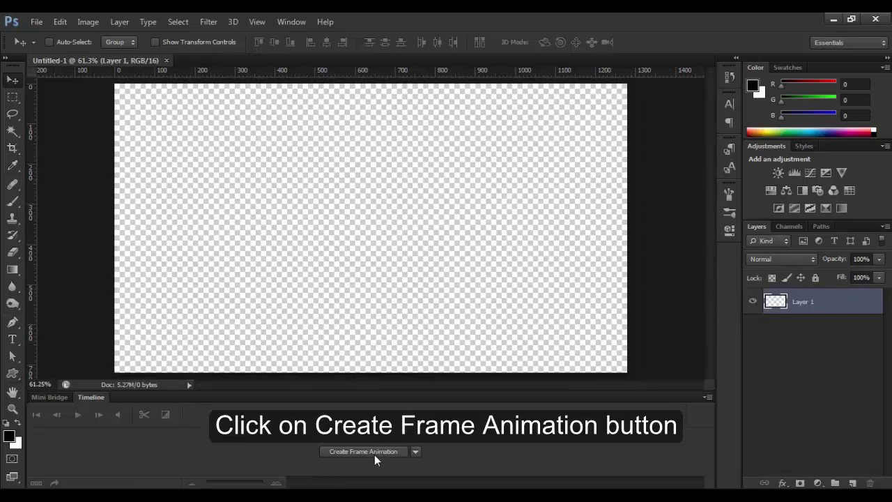
{"action": "left_click", "coordinate": [368, 451]}
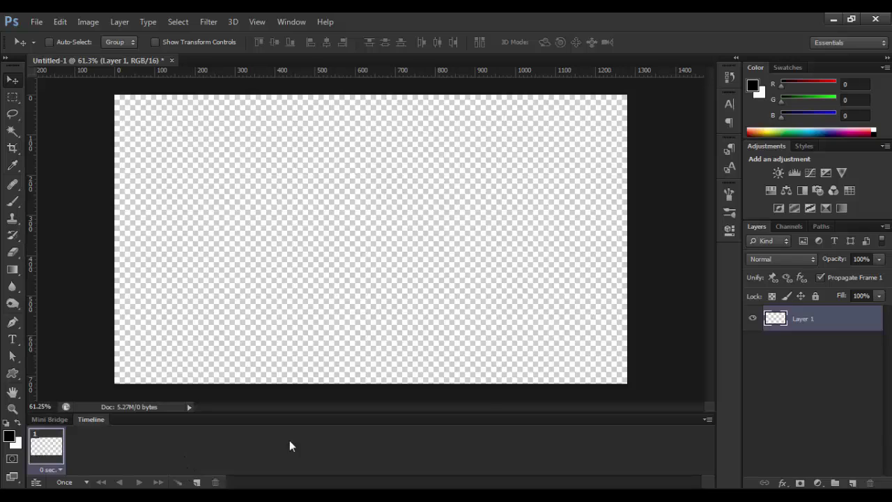
{"action": "left_click", "coordinate": [707, 420]}
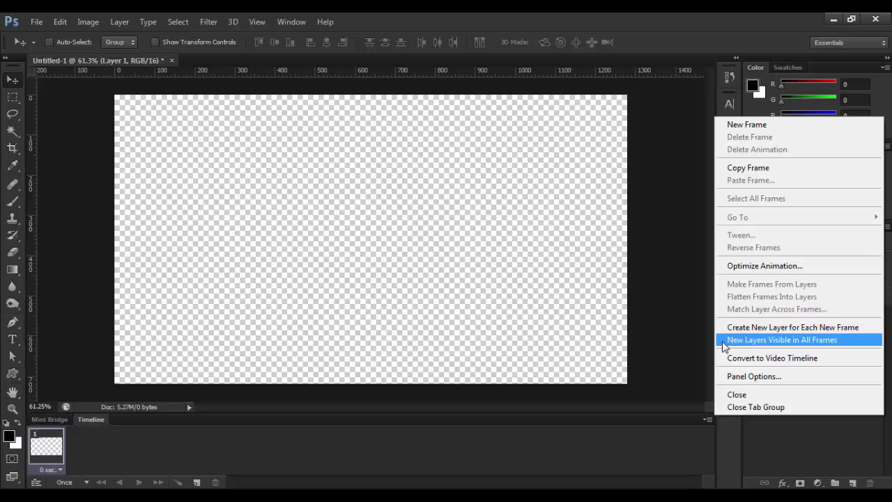
{"action": "left_click", "coordinate": [698, 446]}
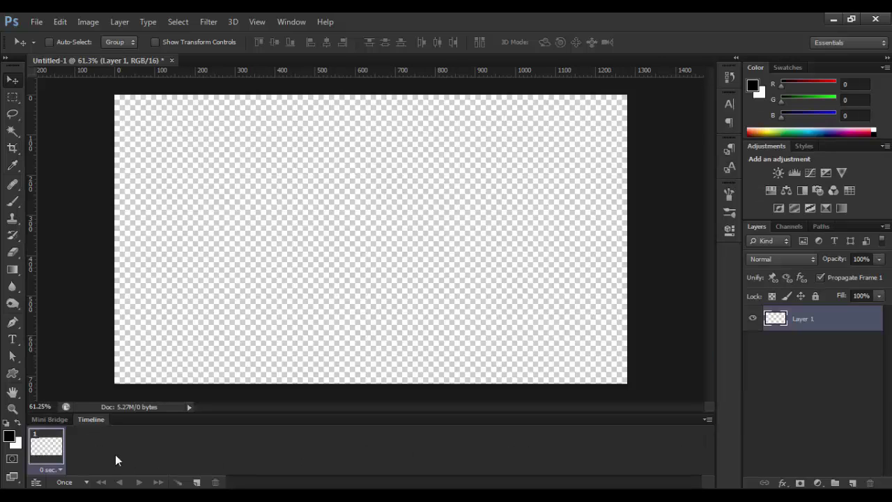
{"action": "right_click", "coordinate": [91, 422]}
{"action": "left_click", "coordinate": [79, 422]}
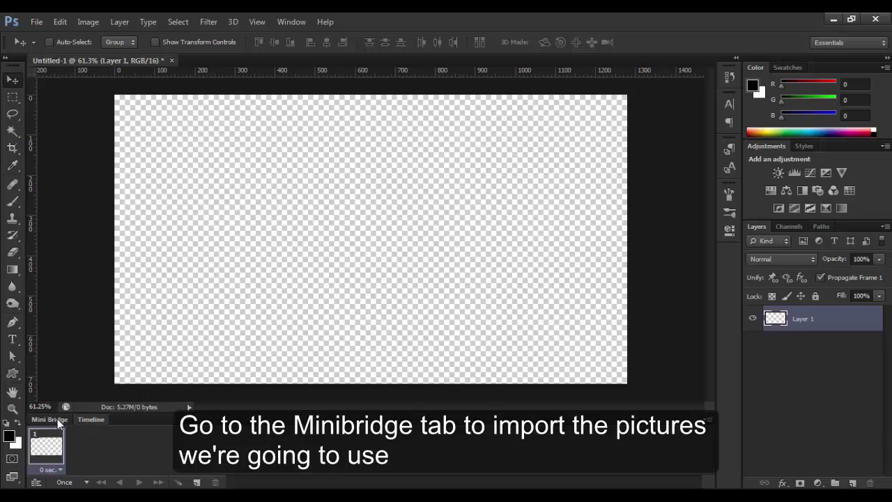
Load photos 1.jpg through 6.jpg from Mini Bridge into Photoshop as layers
{"action": "left_click", "coordinate": [56, 421]}
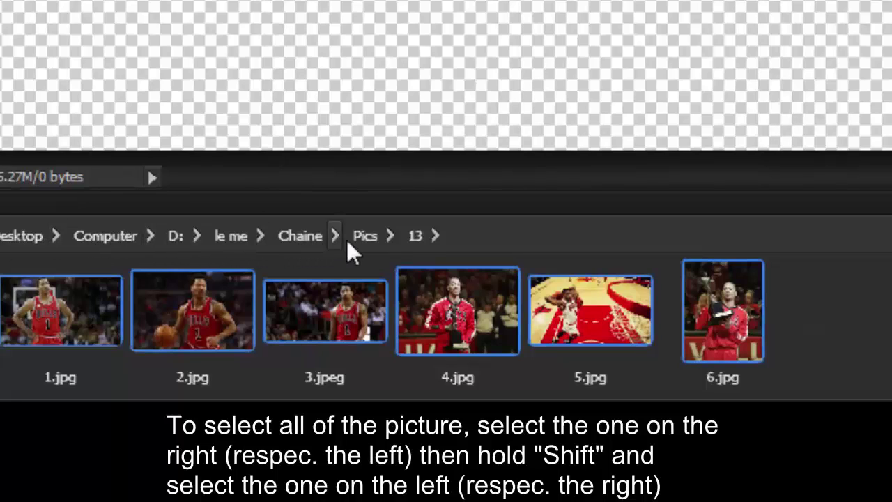
{"action": "left_click", "coordinate": [755, 322]}
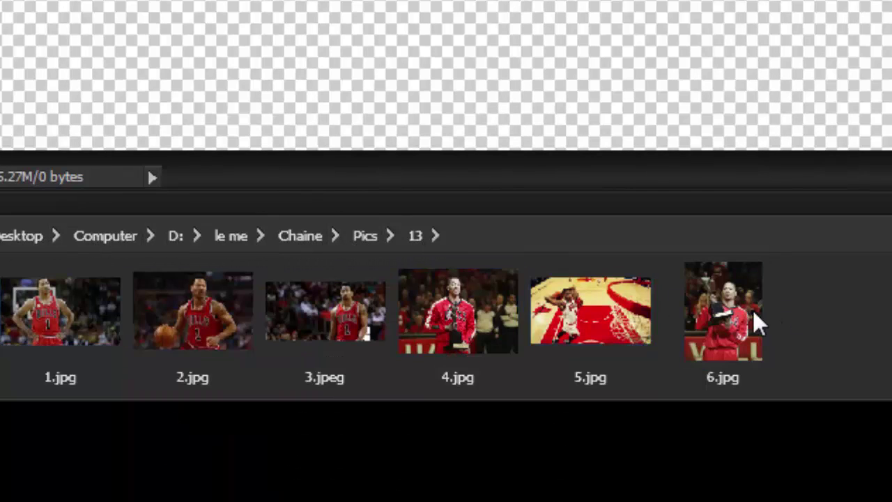
{"action": "left_click", "coordinate": [67, 300], "text": "shift"}
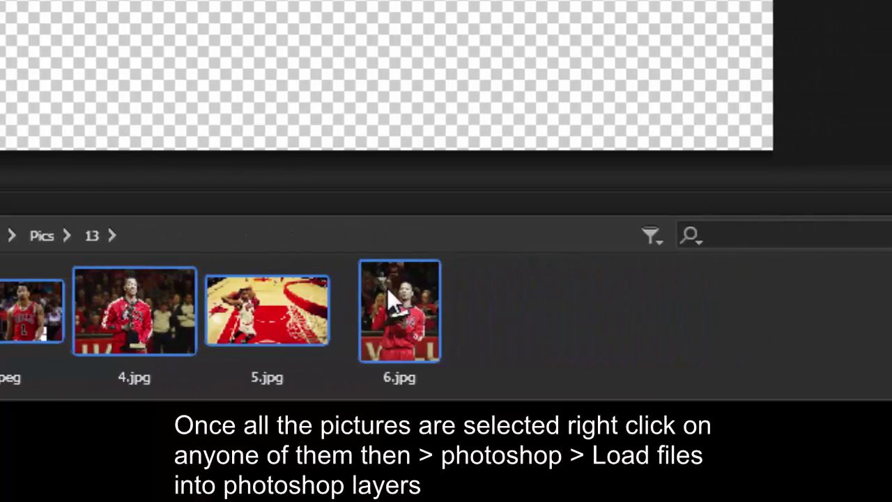
{"action": "right_click", "coordinate": [714, 299]}
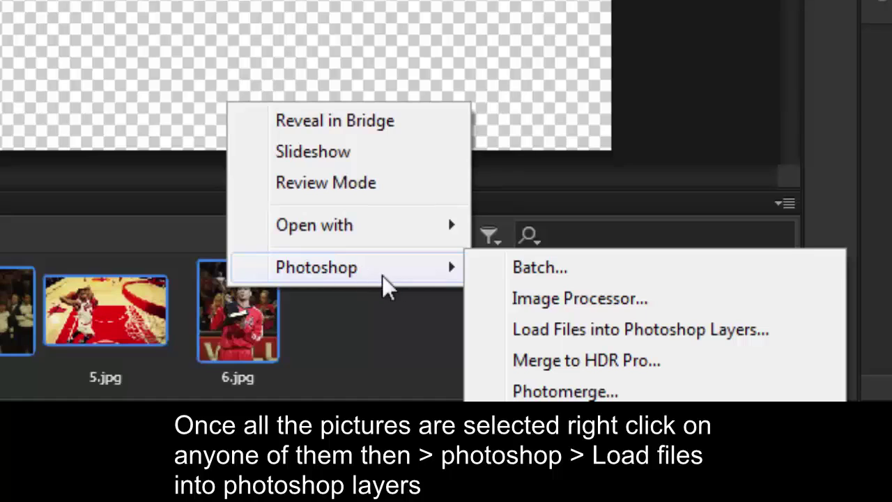
{"action": "mouse_move", "coordinate": [316, 267]}
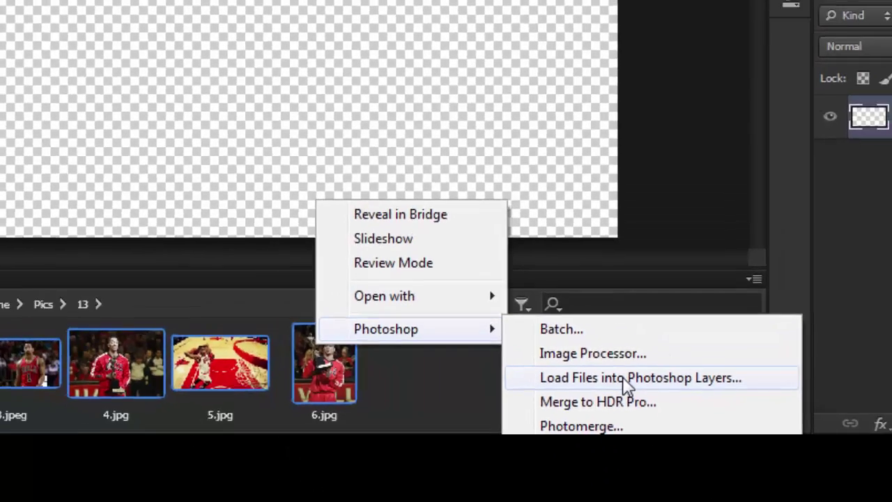
{"action": "left_click", "coordinate": [623, 380]}
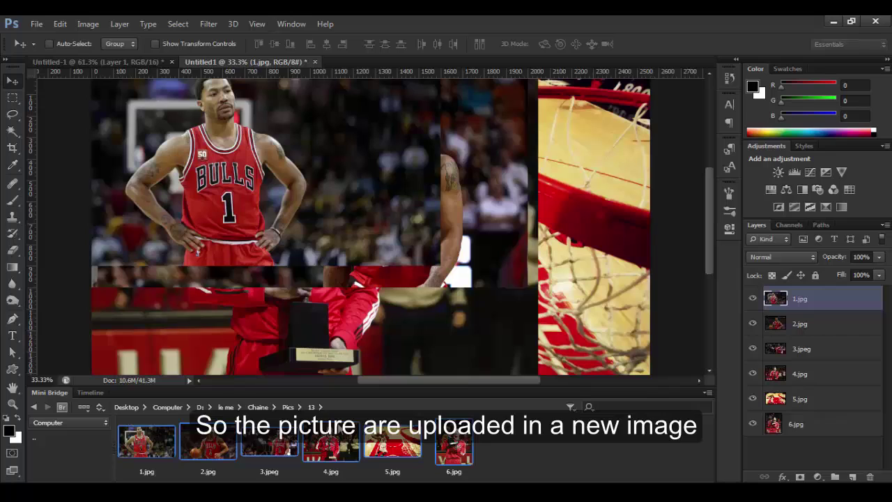
Copy all six photo layers into the Untitled-1 document, accepting the bit-depth change
{"action": "left_click", "coordinate": [91, 392]}
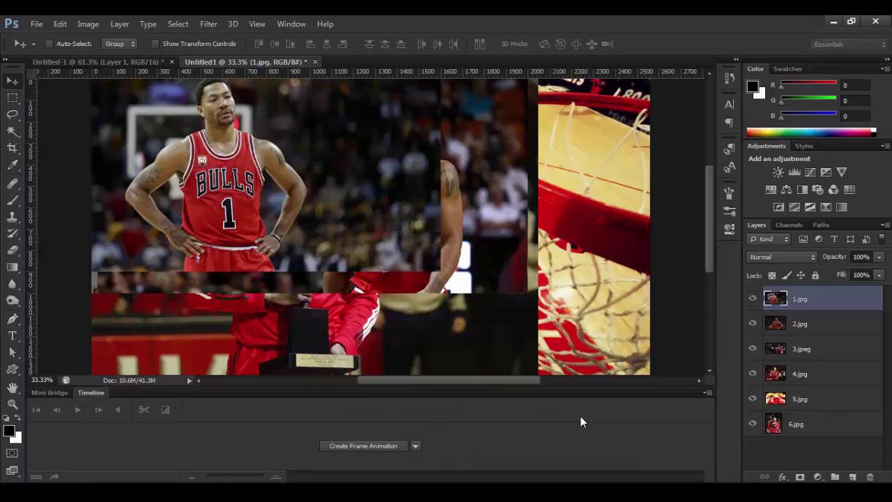
{"action": "left_click", "coordinate": [147, 61]}
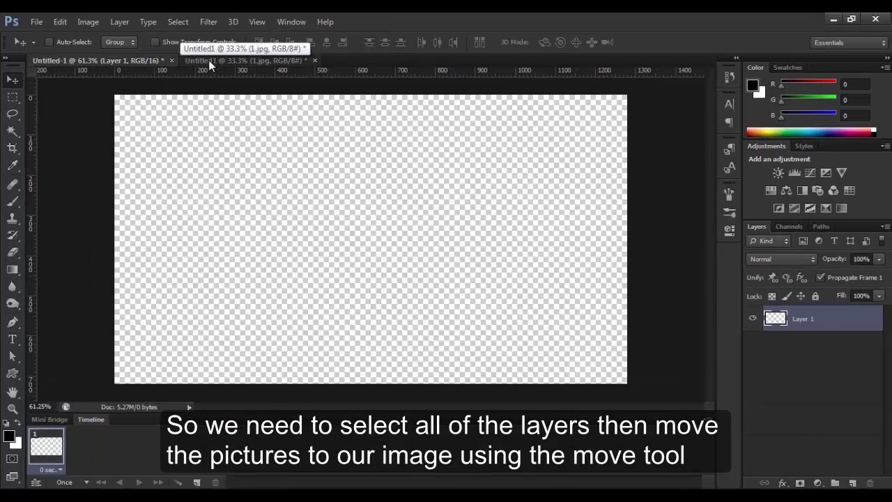
{"action": "left_click", "coordinate": [211, 60]}
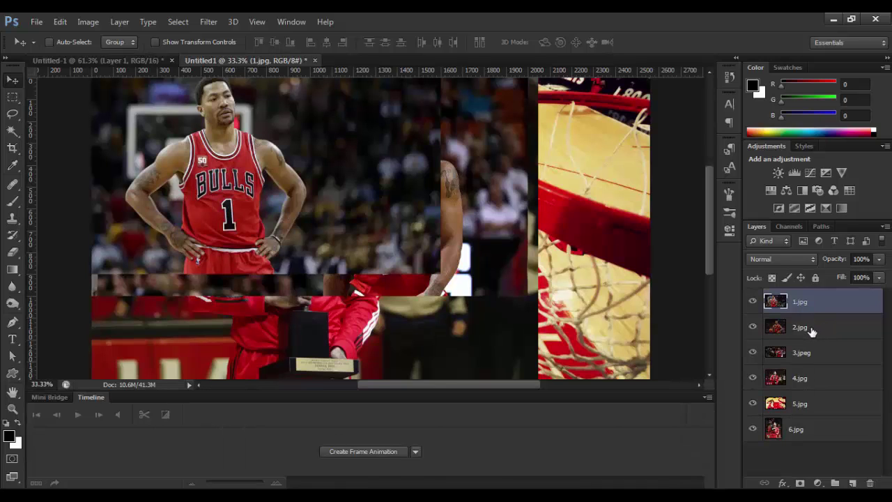
{"action": "left_click", "coordinate": [819, 428], "text": "shift"}
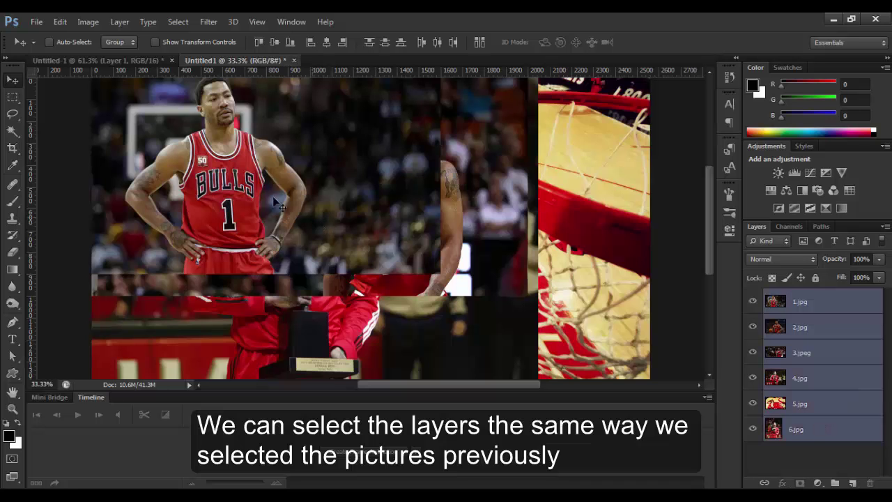
{"action": "mouse_move", "coordinate": [272, 211]}
{"action": "left_mouse_down"}
{"action": "mouse_move", "coordinate": [120, 62]}
{"action": "mouse_move", "coordinate": [229, 183]}
{"action": "left_mouse_up"}
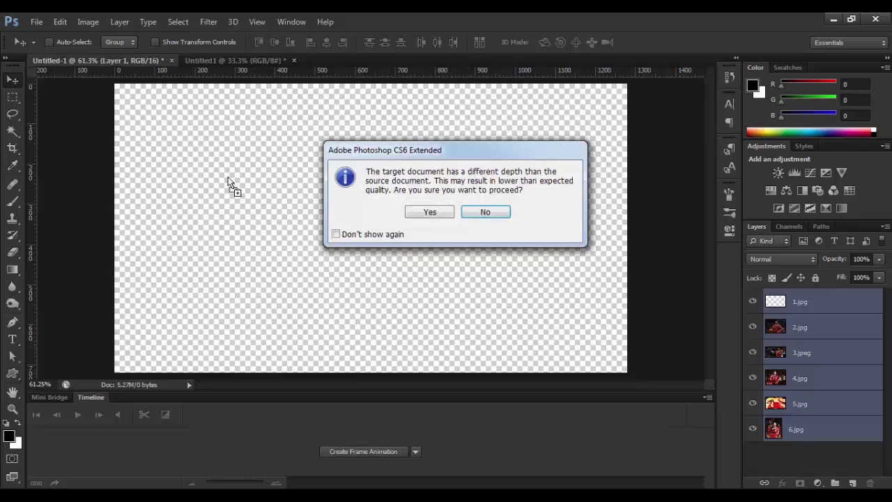
{"action": "left_click", "coordinate": [428, 211]}
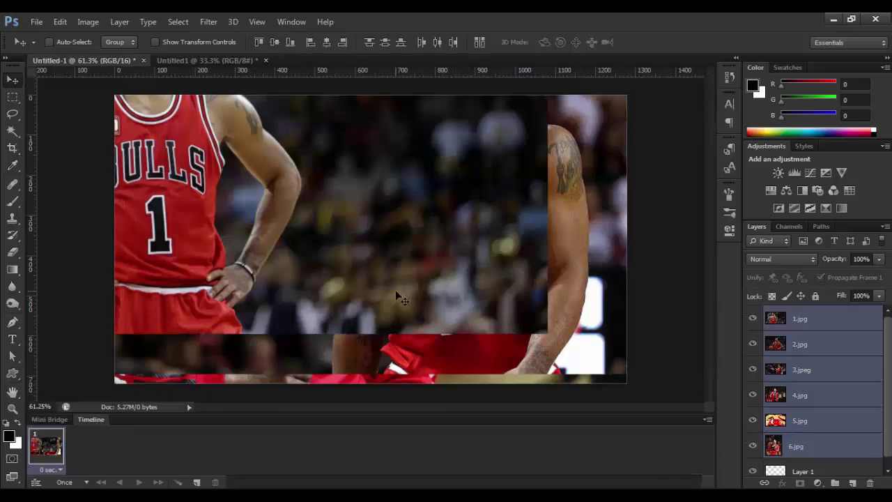
{"action": "left_click", "coordinate": [258, 63]}
Close the temporary Untitled1 photo document and centre the player on the canvas
{"action": "key", "text": "ctrl+w"}
{"action": "left_click", "coordinate": [443, 206]}
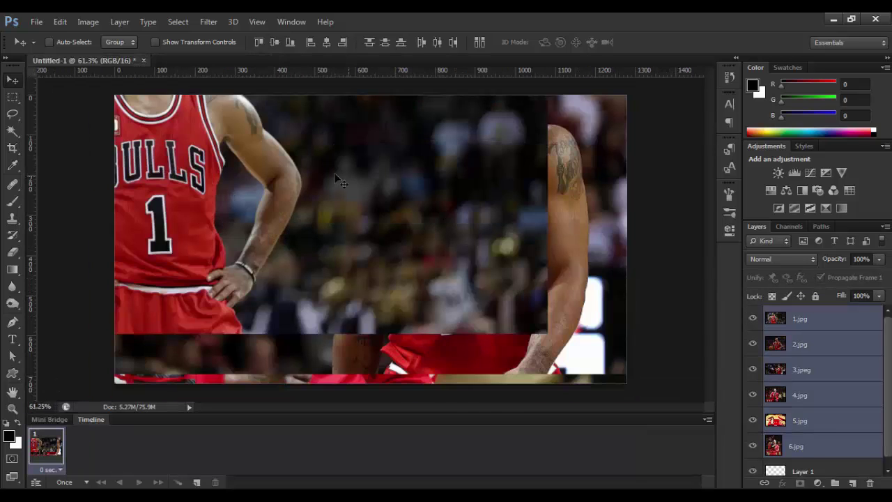
{"action": "mouse_move", "coordinate": [640, 326]}
{"action": "left_mouse_down"}
{"action": "mouse_move", "coordinate": [472, 296]}
{"action": "mouse_move", "coordinate": [410, 233]}
{"action": "left_mouse_up"}
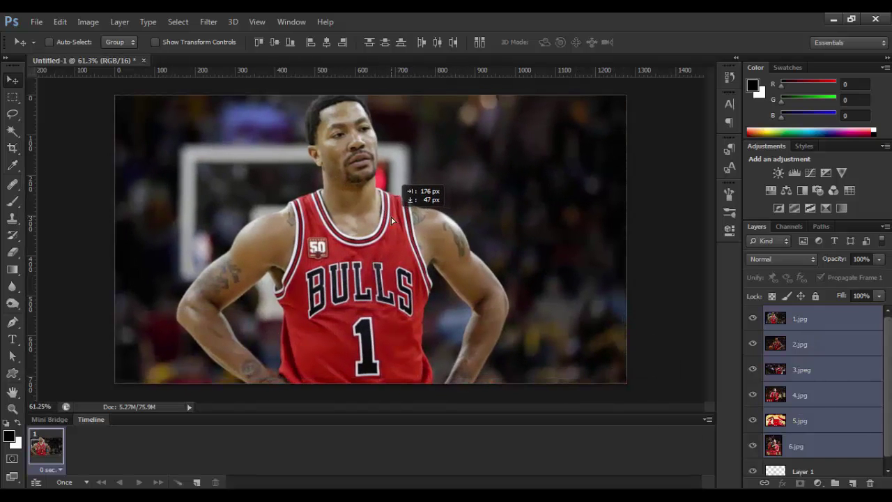
Shrink the 1.jpg photo to fit the canvas, then hide it
{"action": "left_click", "coordinate": [814, 329]}
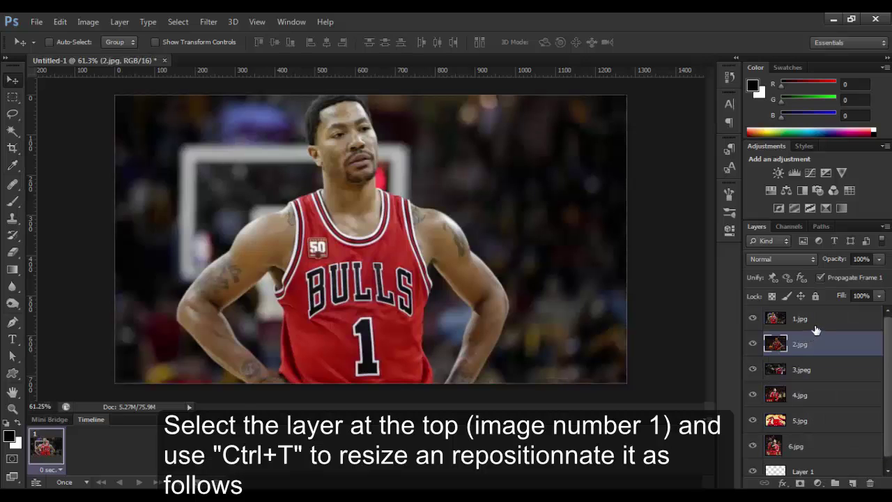
{"action": "key", "text": "ctrl+minus"}
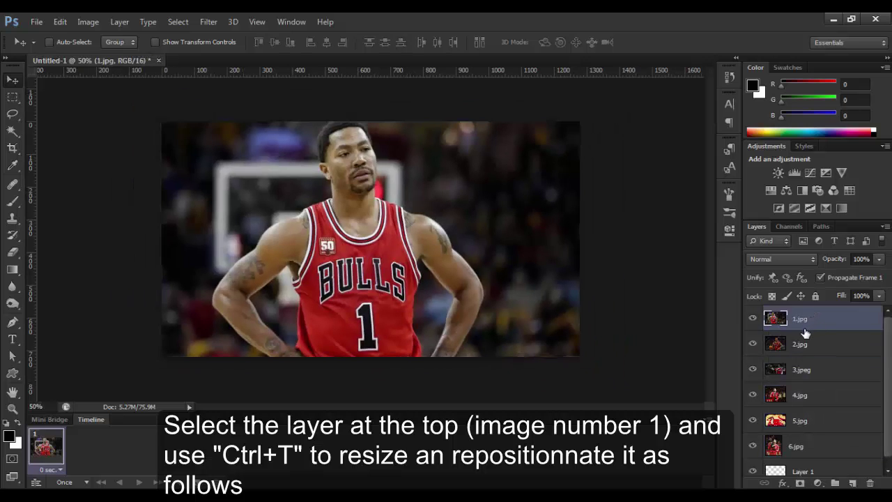
{"action": "key", "text": "ctrl+minus"}
{"action": "key", "text": "ctrl+minus"}
{"action": "key", "text": "ctrl+t"}
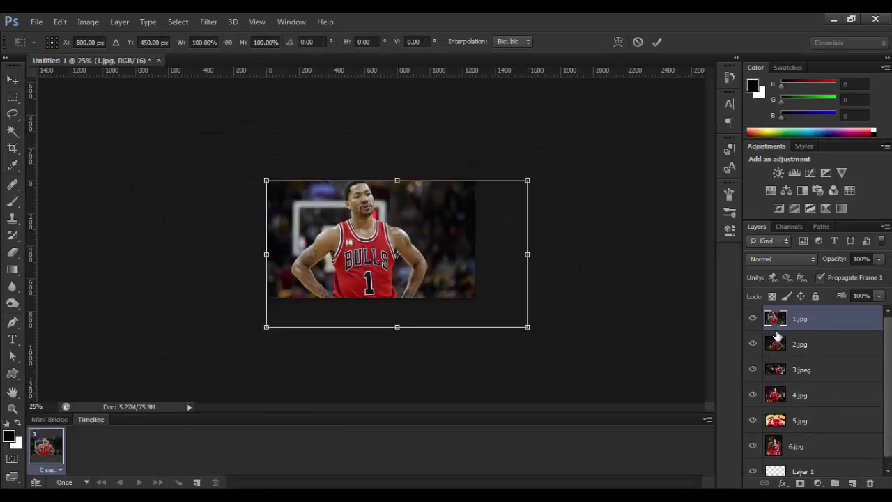
{"action": "left_click_drag", "start_coordinate": [516, 325], "coordinate": [476, 304]}
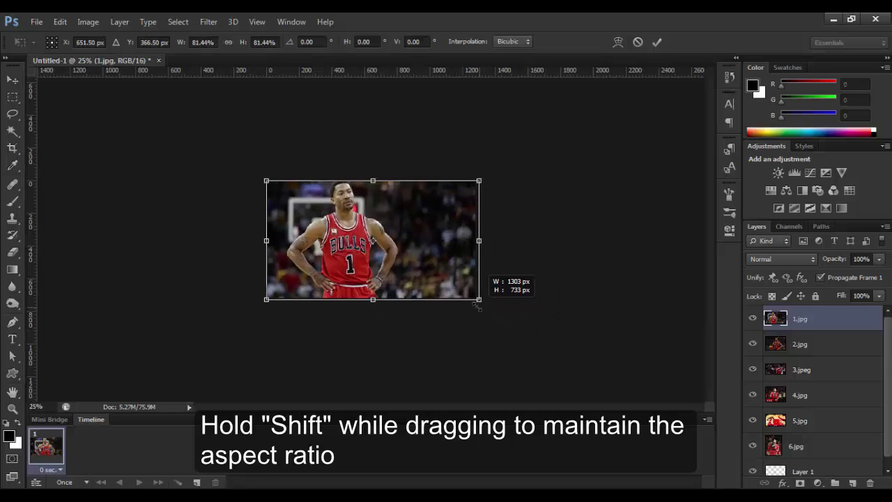
{"action": "key", "text": "Return"}
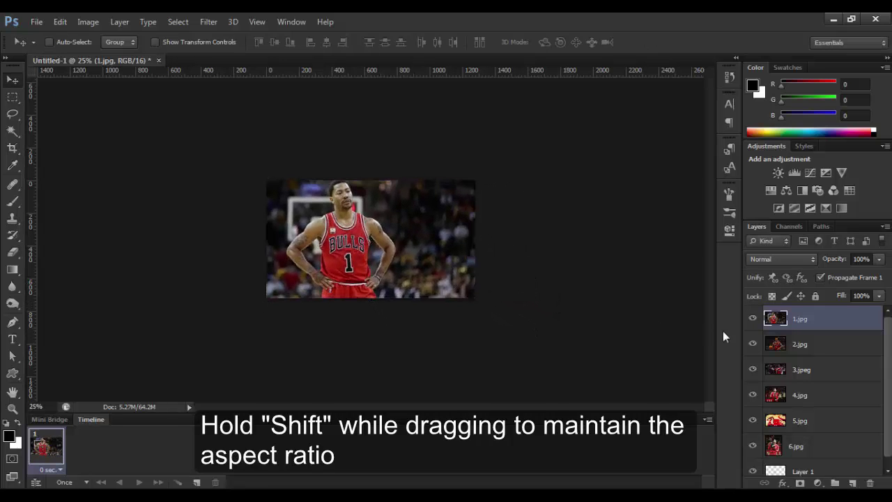
{"action": "left_click", "coordinate": [753, 319]}
Enlarge 2.jpg to about 141% and stretch it to fill the canvas, then hide it
{"action": "left_click", "coordinate": [785, 348]}
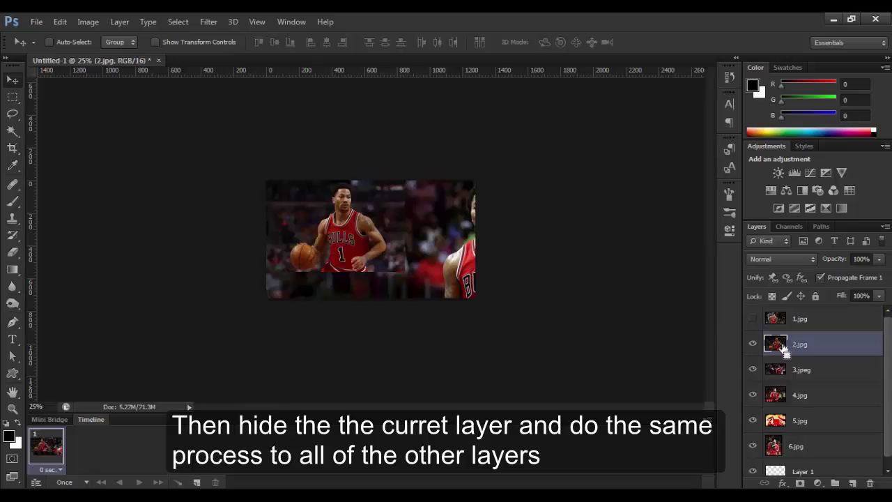
{"action": "key", "text": "ctrl+t"}
{"action": "mouse_move", "coordinate": [405, 272]}
{"action": "left_mouse_down"}
{"action": "mouse_move", "coordinate": [463, 315]}
{"action": "mouse_move", "coordinate": [445, 298]}
{"action": "left_mouse_up"}
{"action": "left_click_drag", "start_coordinate": [445, 239], "coordinate": [475, 240]}
{"action": "key", "text": "Return"}
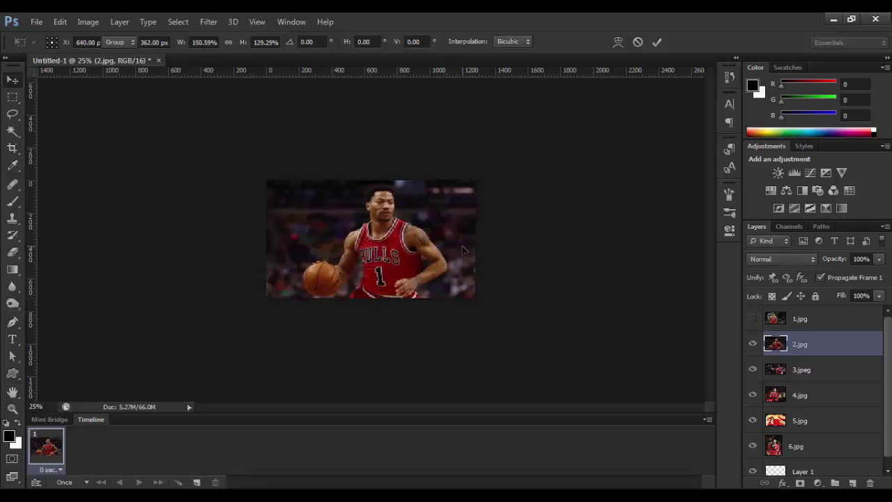
{"action": "left_click", "coordinate": [753, 343]}
Shrink 3.jpeg to fit the canvas, then hide it
{"action": "left_click", "coordinate": [767, 371]}
{"action": "key", "text": "ctrl+t"}
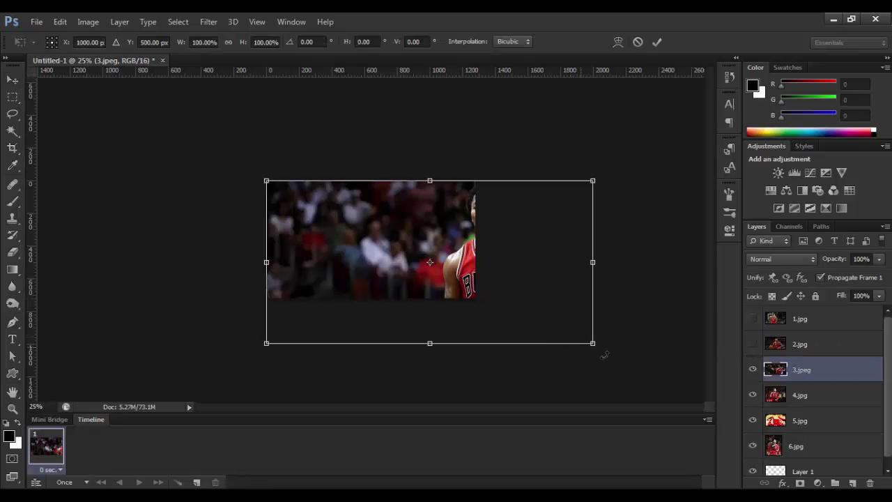
{"action": "mouse_move", "coordinate": [599, 352]}
{"action": "left_mouse_down"}
{"action": "mouse_move", "coordinate": [506, 304]}
{"action": "mouse_move", "coordinate": [516, 308]}
{"action": "left_mouse_up"}
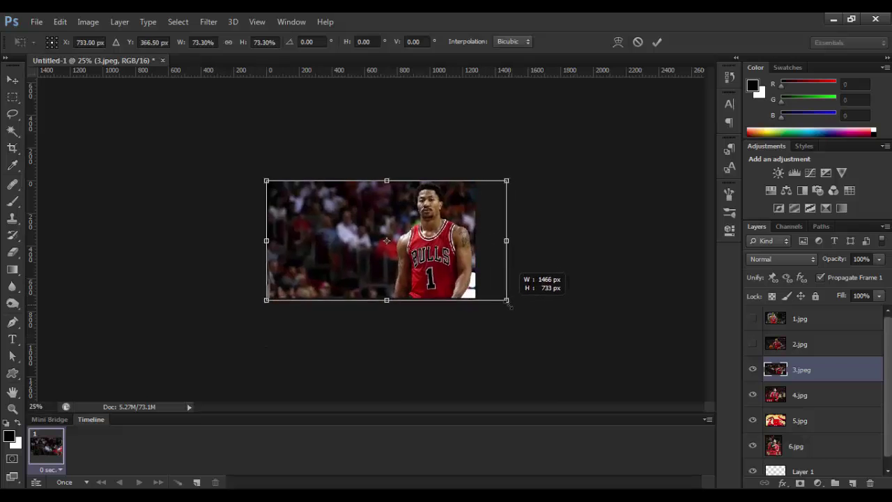
{"action": "key", "text": "Return"}
{"action": "left_click", "coordinate": [753, 370]}
Scale 4.jpg to about 62% and stretch it to the canvas width, then hide it
{"action": "left_click", "coordinate": [776, 396]}
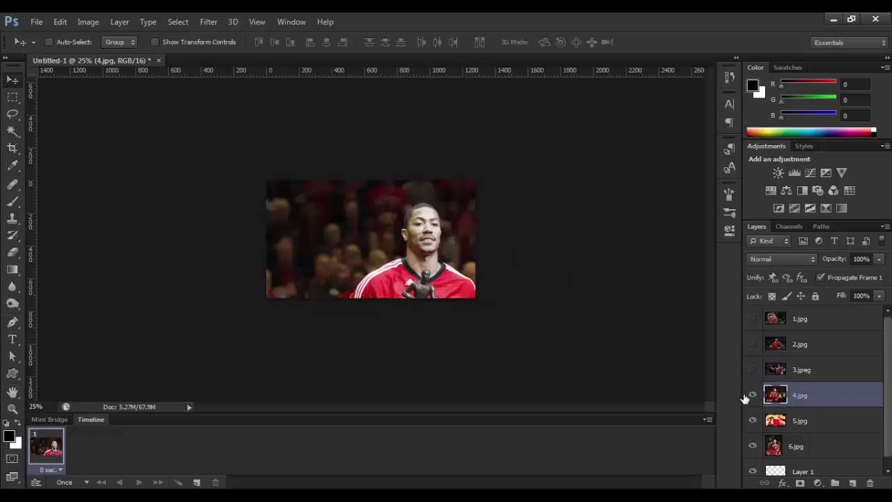
{"action": "key", "text": "ctrl+t"}
{"action": "key", "text": "ctrl+minus"}
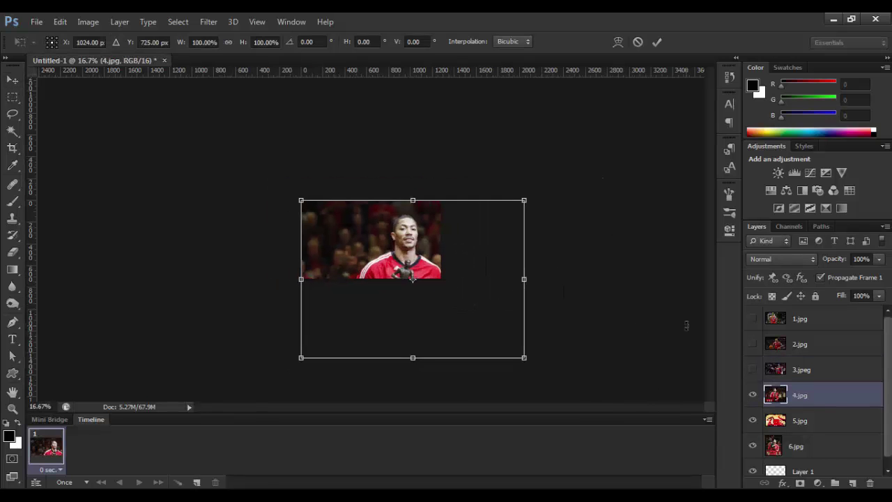
{"action": "left_click_drag", "start_coordinate": [514, 358], "coordinate": [440, 296]}
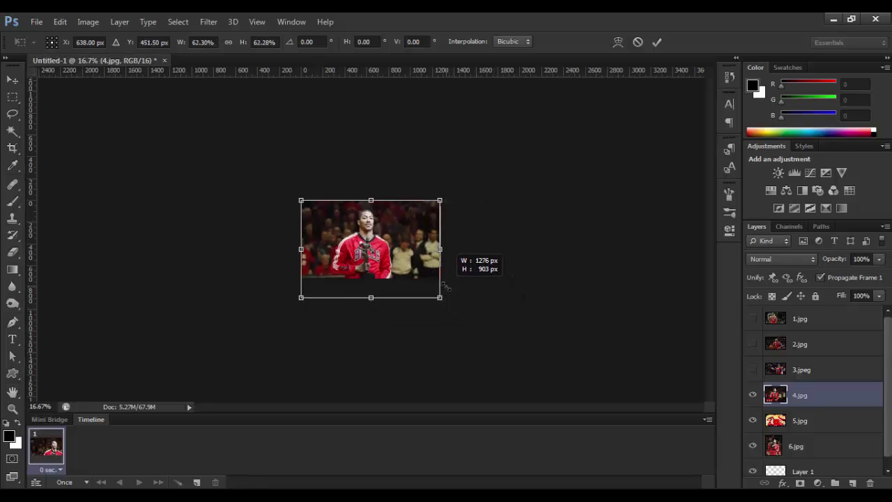
{"action": "key", "text": "ctrl+plus"}
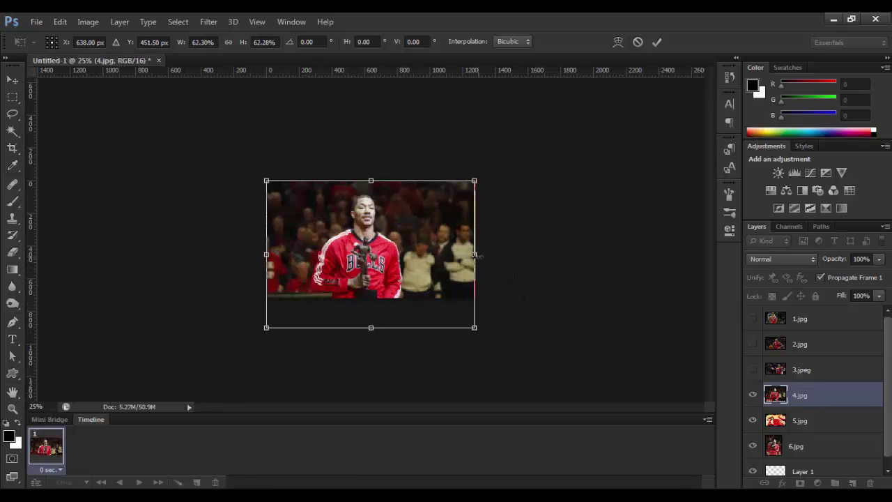
{"action": "left_click_drag", "start_coordinate": [476, 255], "coordinate": [477, 255]}
{"action": "key", "text": "Return"}
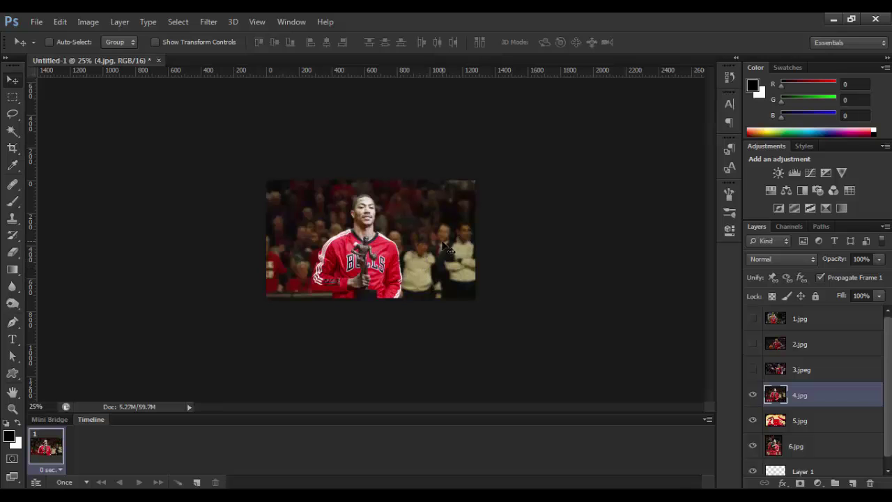
{"action": "key", "text": "ctrl+plus"}
{"action": "left_click", "coordinate": [752, 395]}
Scale 5.jpg down to about 51% to fit the canvas, then hide it
{"action": "left_click", "coordinate": [771, 425]}
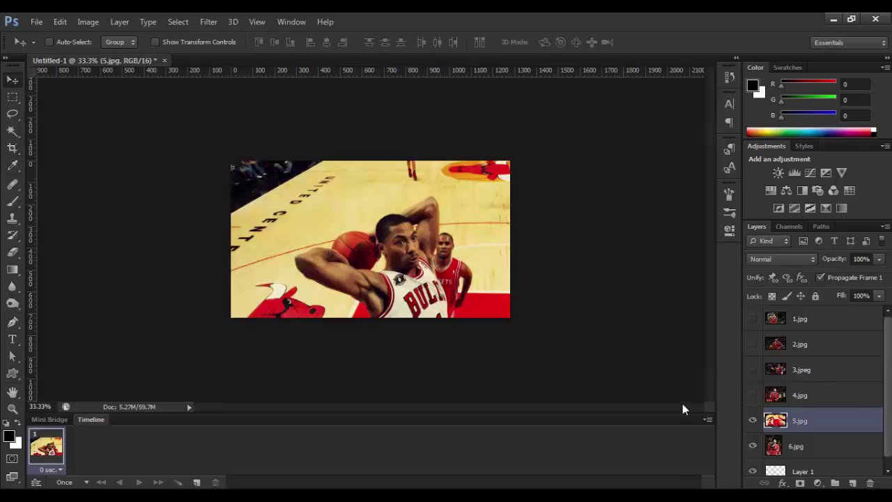
{"action": "key", "text": "ctrl+t"}
{"action": "key", "text": "ctrl+minus"}
{"action": "key", "text": "ctrl+minus"}
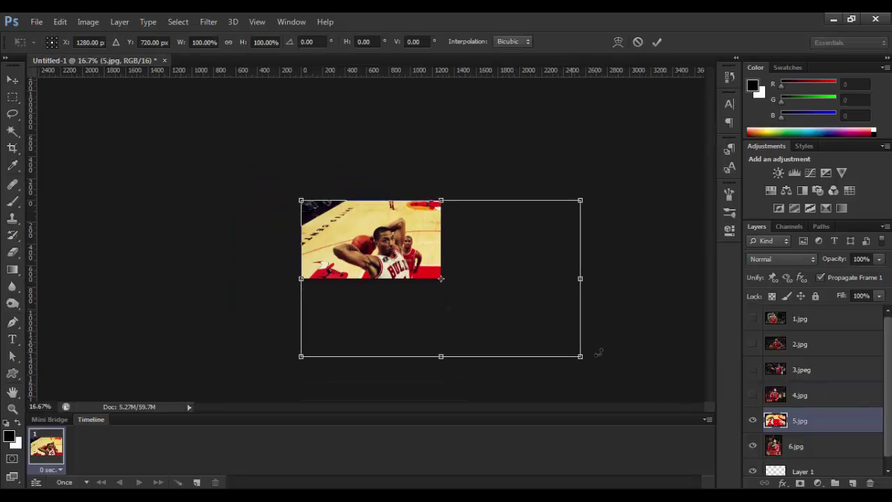
{"action": "left_click_drag", "start_coordinate": [571, 347], "coordinate": [471, 276]}
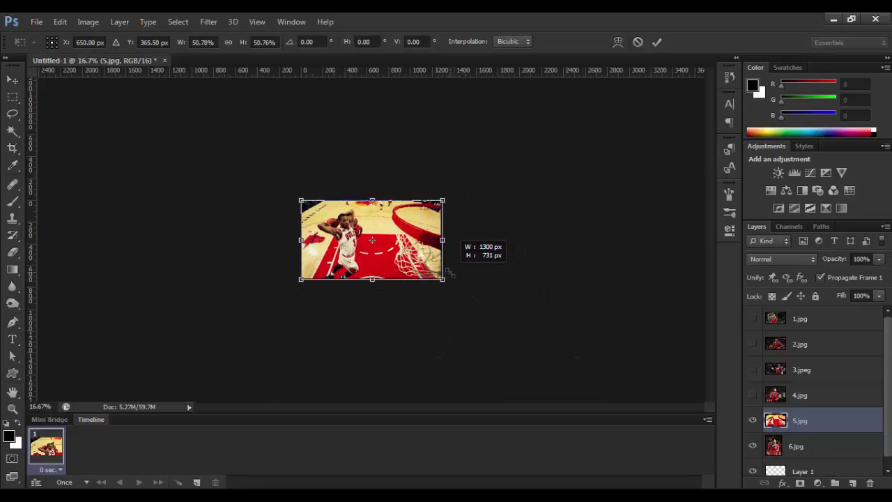
{"action": "key", "text": "ctrl+0"}
{"action": "key", "text": "Return"}
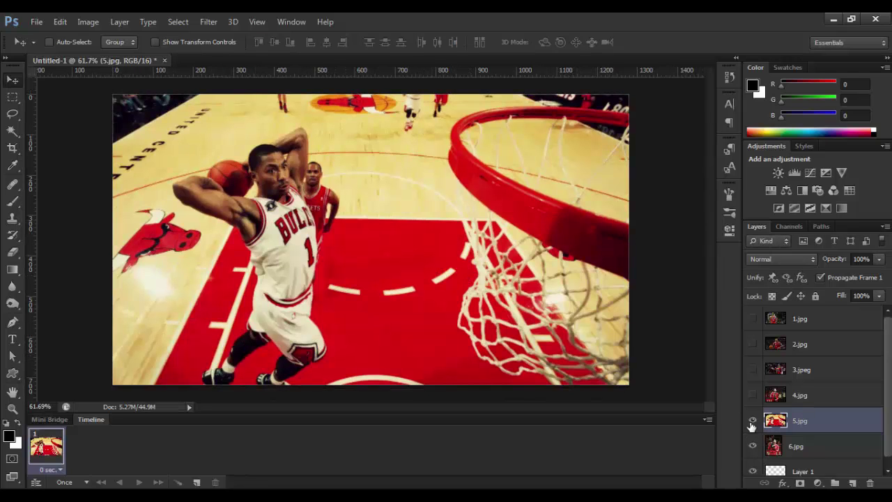
{"action": "left_click", "coordinate": [752, 422]}
Reposition and stretch 6.jpg horizontally so it fills the canvas
{"action": "left_click", "coordinate": [773, 446]}
{"action": "key", "text": "ctrl+t"}
{"action": "left_click_drag", "start_coordinate": [385, 272], "coordinate": [474, 242]}
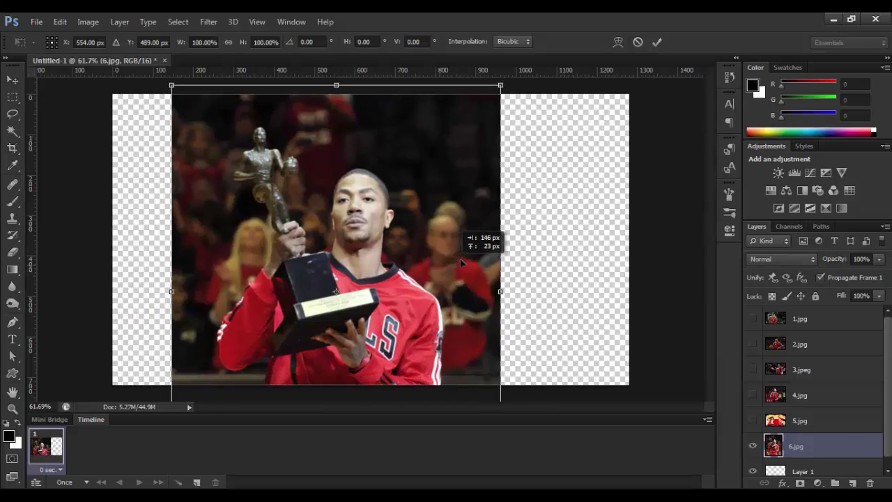
{"action": "left_click_drag", "start_coordinate": [532, 274], "coordinate": [629, 272]}
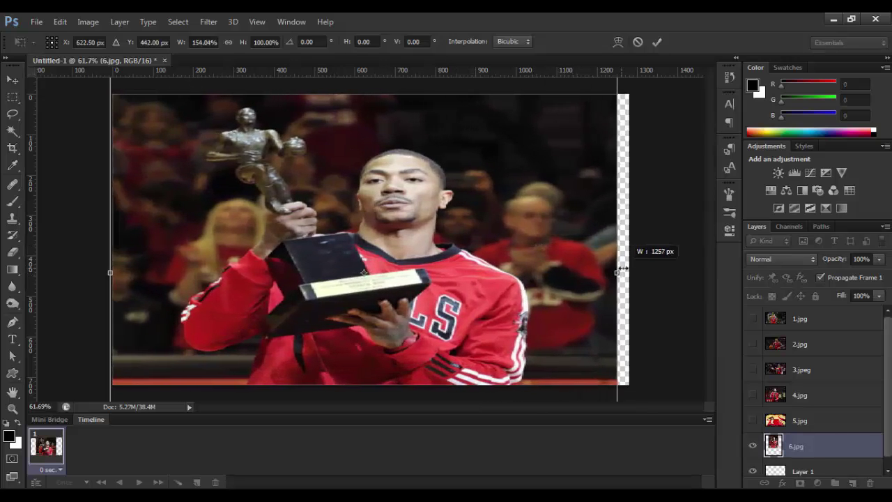
{"action": "left_click_drag", "start_coordinate": [573, 282], "coordinate": [582, 281]}
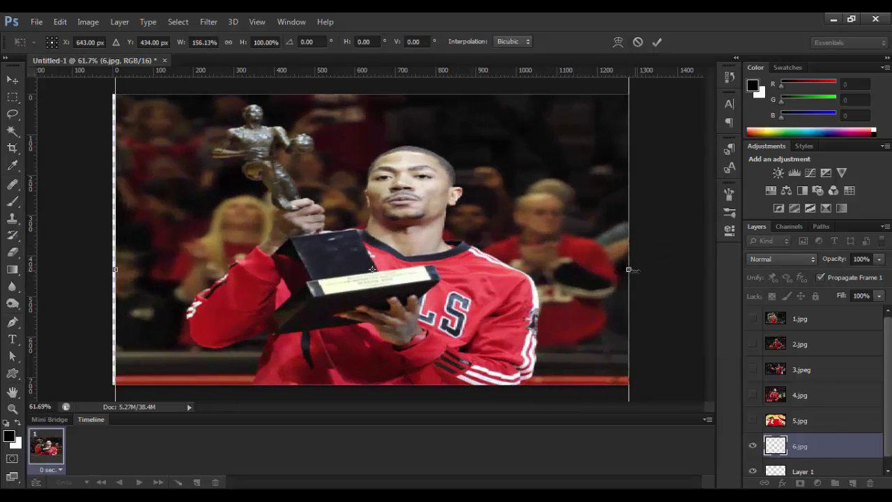
{"action": "key", "text": "Return"}
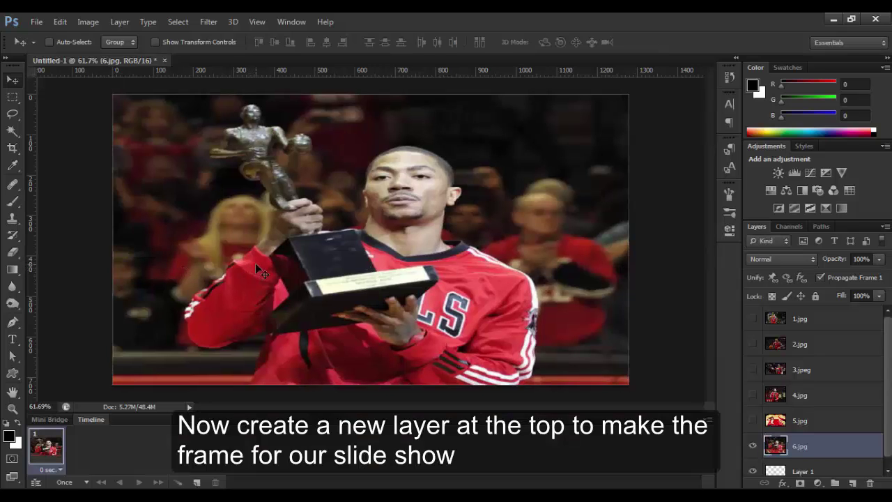
Hide 6.jpg and add a new empty layer at the top of the stack
{"action": "key", "text": "ctrl+minus"}
{"action": "key", "text": "ctrl+minus"}
{"action": "key", "text": "ctrl+shift+alt+n"}
{"action": "left_click", "coordinate": [753, 446]}
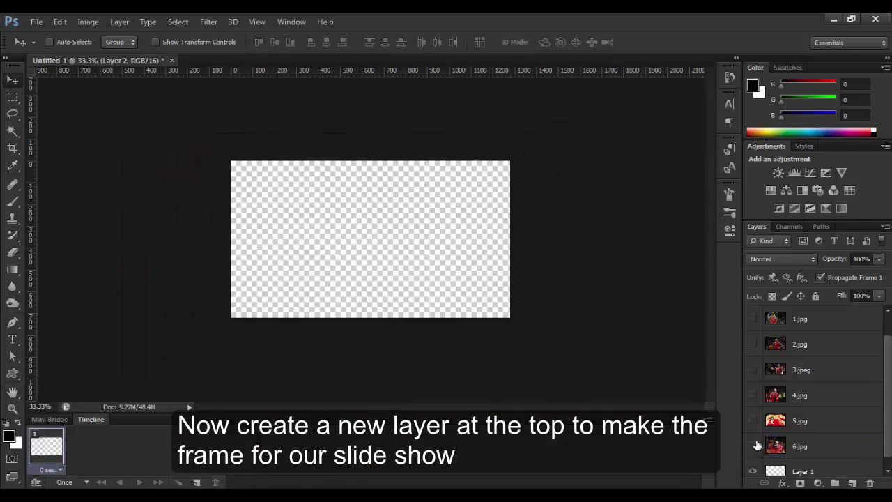
{"action": "scroll", "coordinate": [813, 415], "scroll_direction": "up", "scroll_amount": 1}
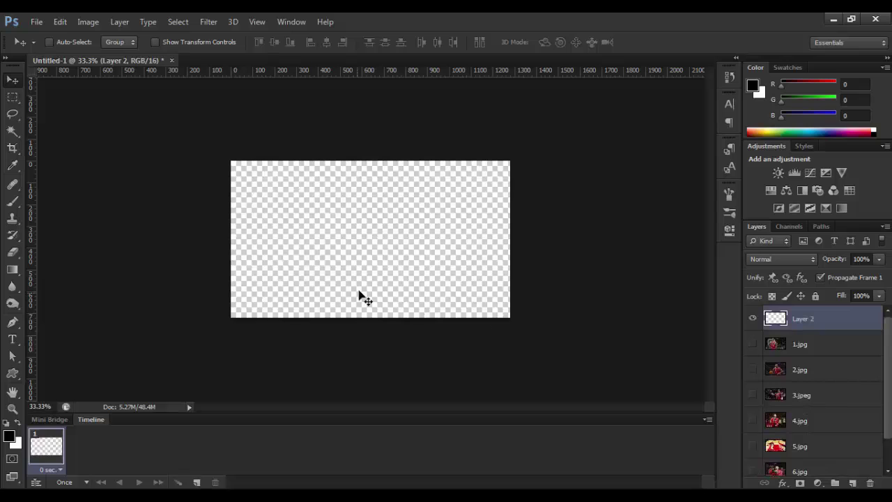
{"action": "key", "text": "ctrl+0"}
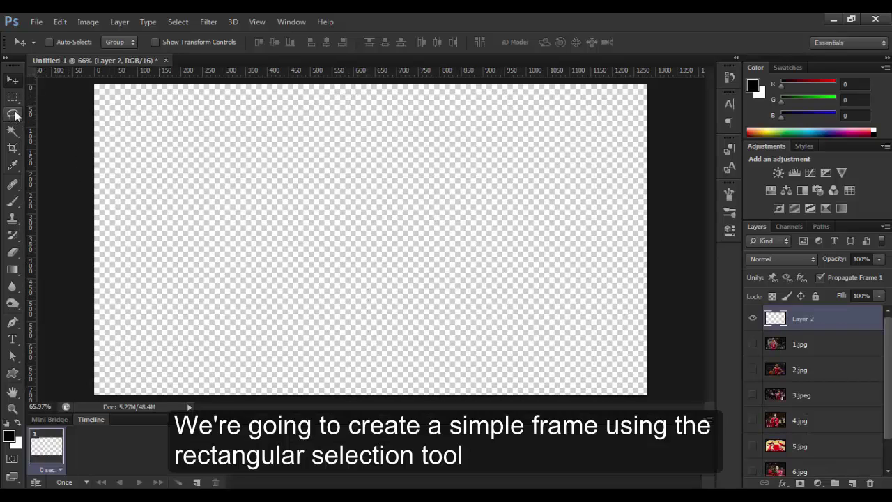
Fill a rectangular strip across the top of the canvas with black
{"action": "left_click", "coordinate": [13, 99]}
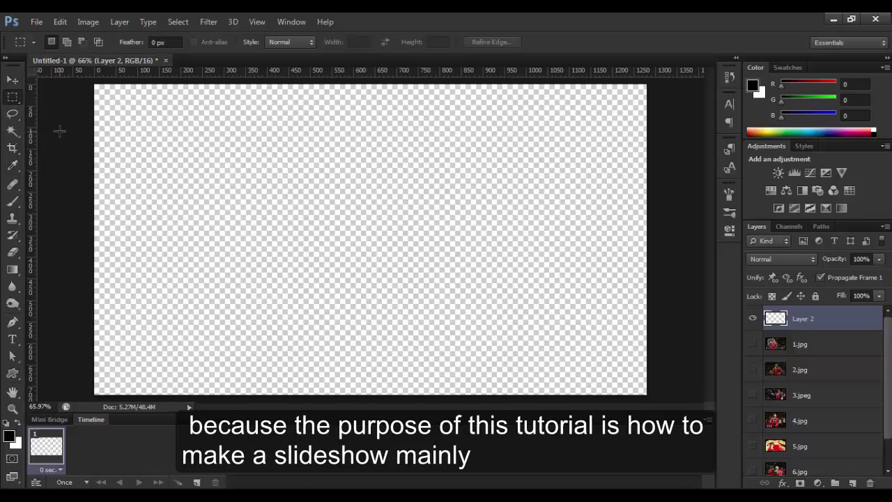
{"action": "left_click_drag", "start_coordinate": [80, 135], "coordinate": [679, 76]}
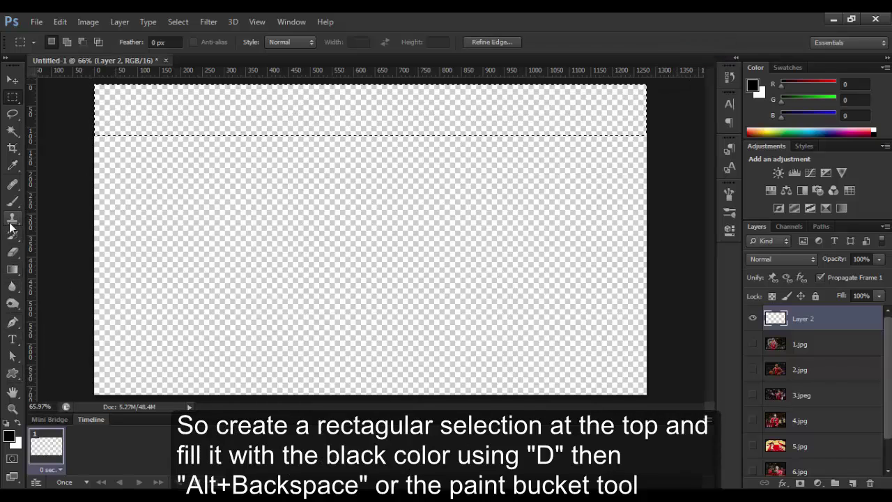
{"action": "left_click", "coordinate": [13, 270]}
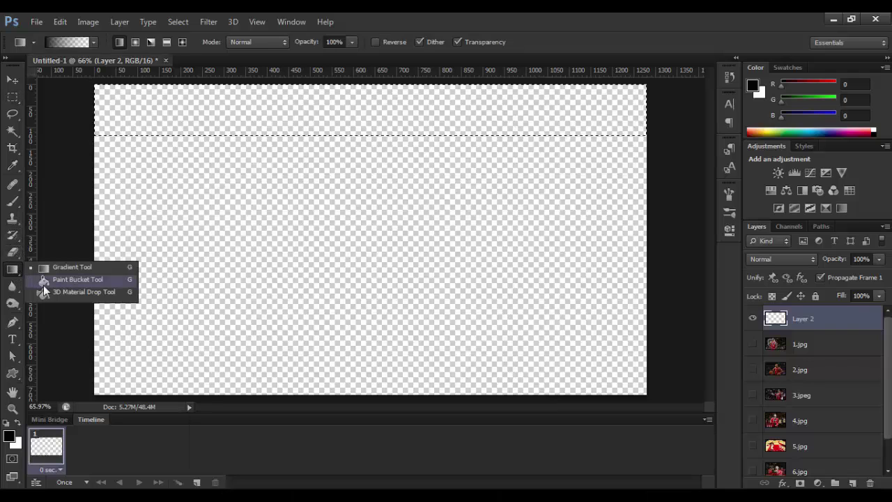
{"action": "left_click", "coordinate": [42, 280]}
{"action": "left_click", "coordinate": [204, 126]}
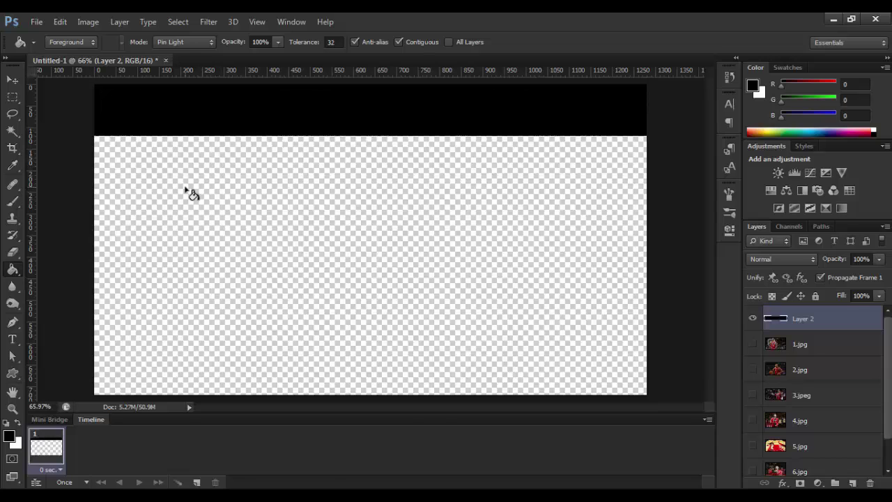
{"action": "left_click", "coordinate": [12, 98]}
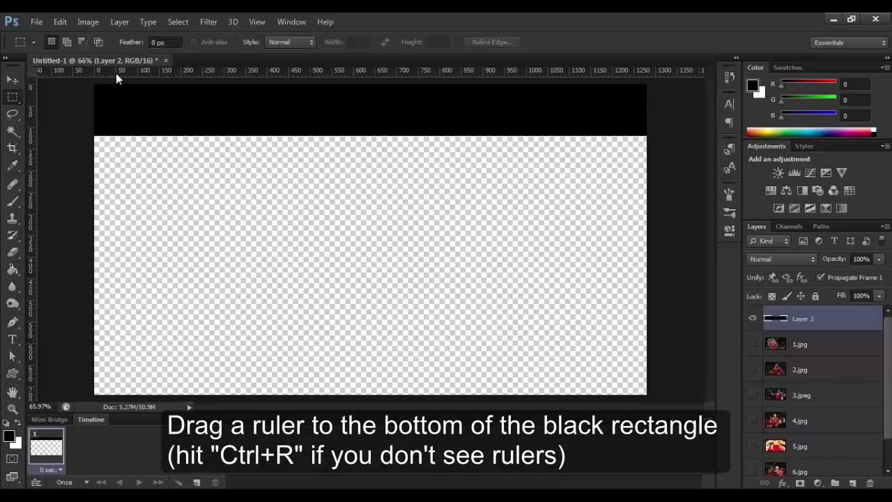
Place a guide at the band's bottom edge and fill the picture area below it white
{"action": "left_click_drag", "start_coordinate": [116, 73], "coordinate": [133, 136]}
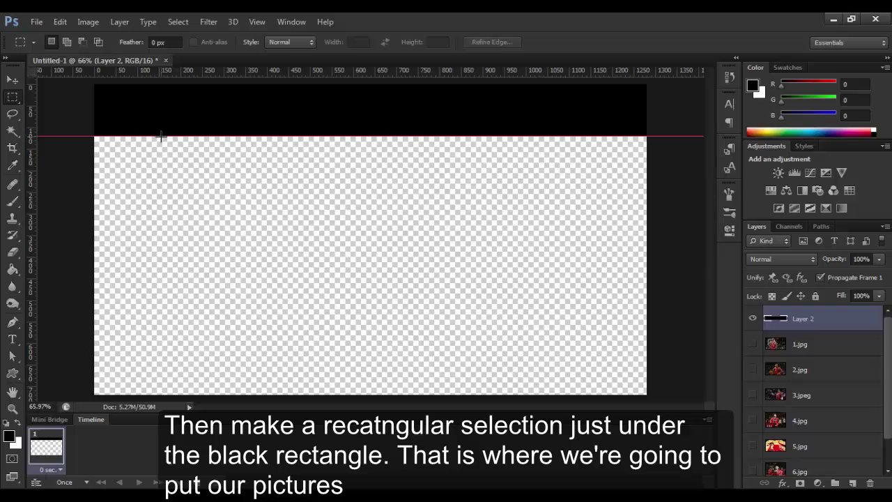
{"action": "mouse_move", "coordinate": [161, 136]}
{"action": "left_mouse_down"}
{"action": "mouse_move", "coordinate": [595, 348]}
{"action": "mouse_move", "coordinate": [580, 346]}
{"action": "mouse_move", "coordinate": [580, 360]}
{"action": "left_mouse_up"}
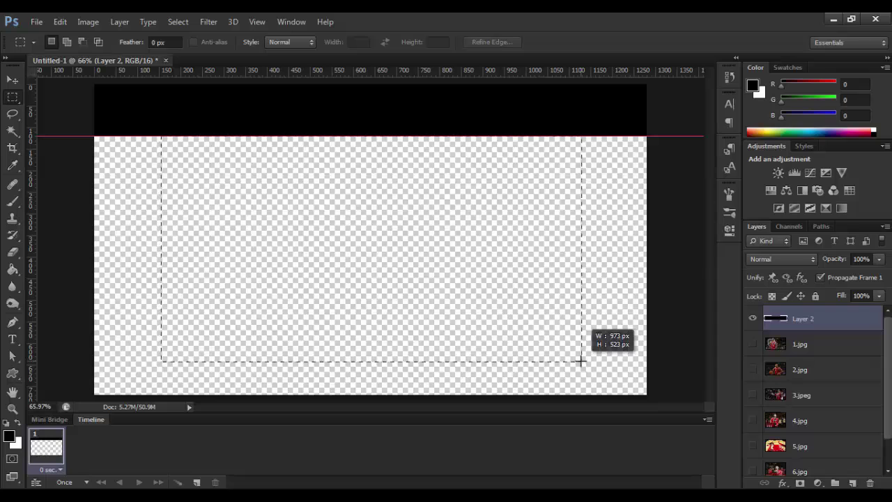
{"action": "left_click_drag", "start_coordinate": [580, 361], "coordinate": [579, 361]}
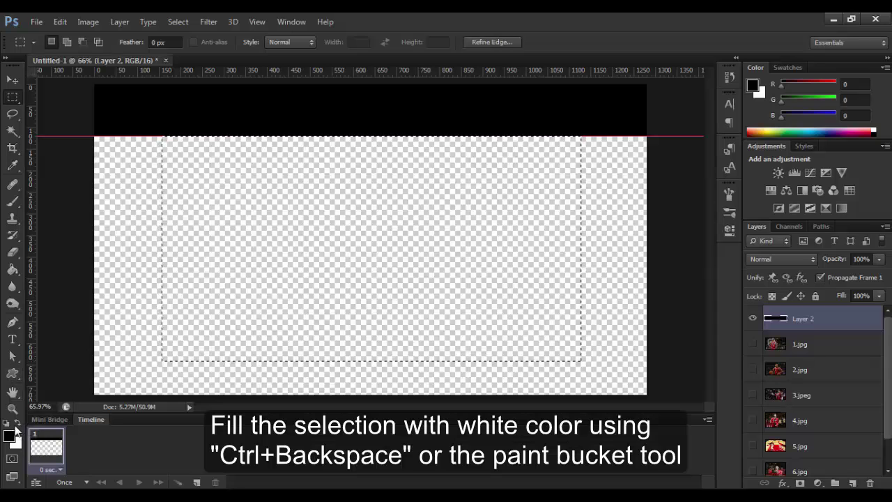
{"action": "left_click", "coordinate": [19, 430]}
{"action": "left_click", "coordinate": [13, 269]}
{"action": "left_click", "coordinate": [349, 267]}
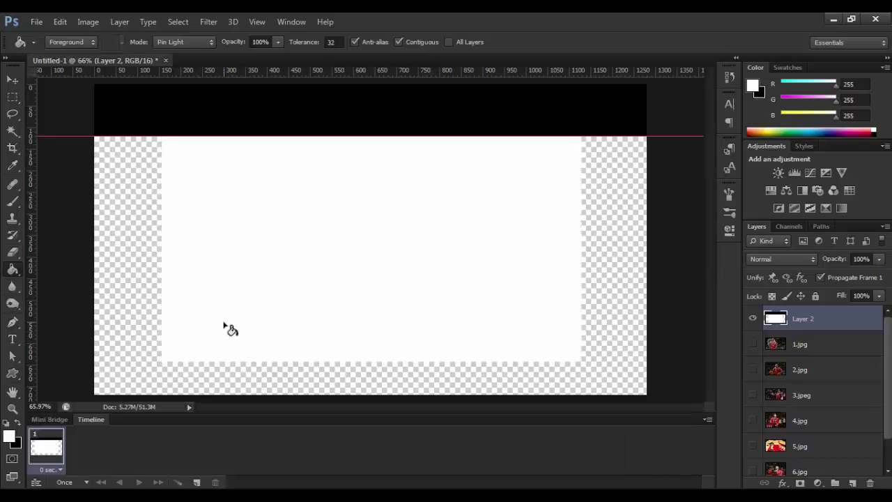
Delete the white rectangle's interior, leaving a hollow white frame
{"action": "left_click", "coordinate": [12, 96]}
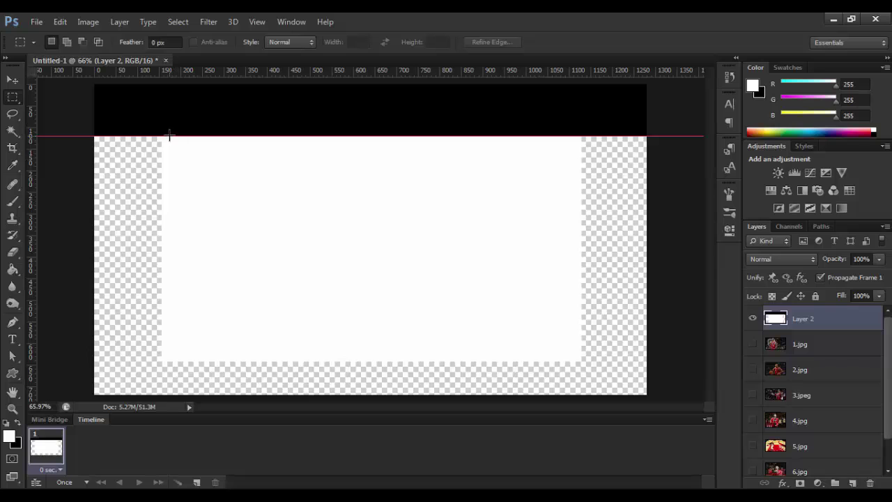
{"action": "left_click_drag", "start_coordinate": [169, 136], "coordinate": [572, 354]}
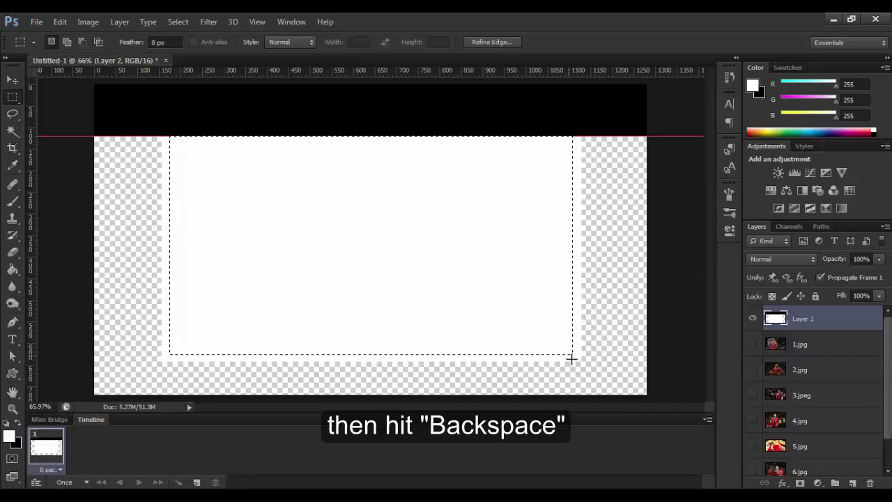
{"action": "key", "text": "BackSpace"}
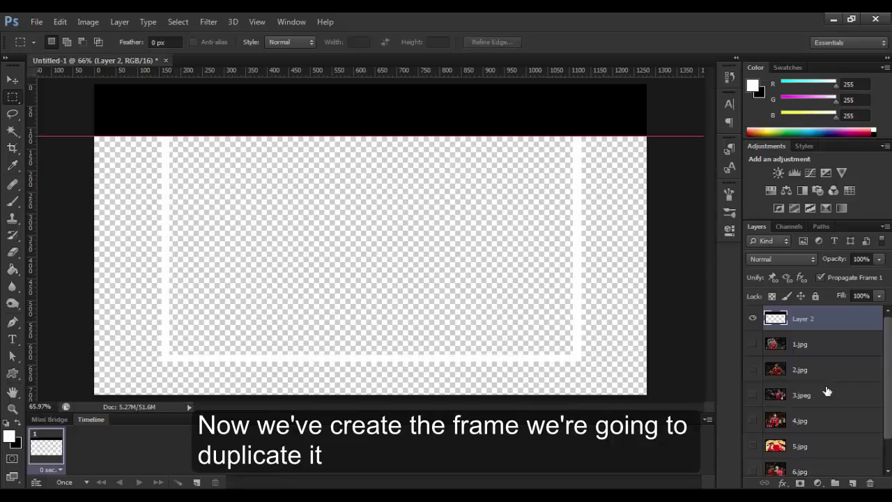
Fill Layer 1's background with pink (R206 G128 B128)
{"action": "scroll", "coordinate": [888, 395], "scroll_direction": "down", "scroll_amount": 2}
{"action": "left_click", "coordinate": [815, 464]}
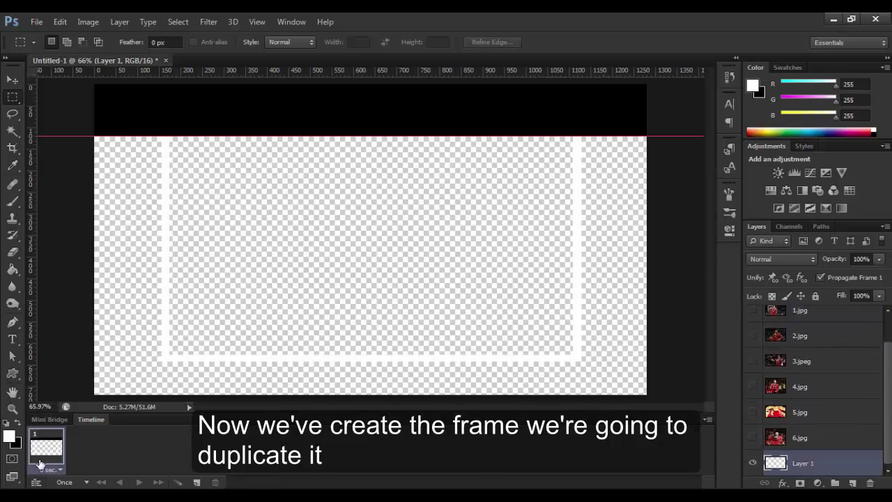
{"action": "left_click", "coordinate": [9, 437]}
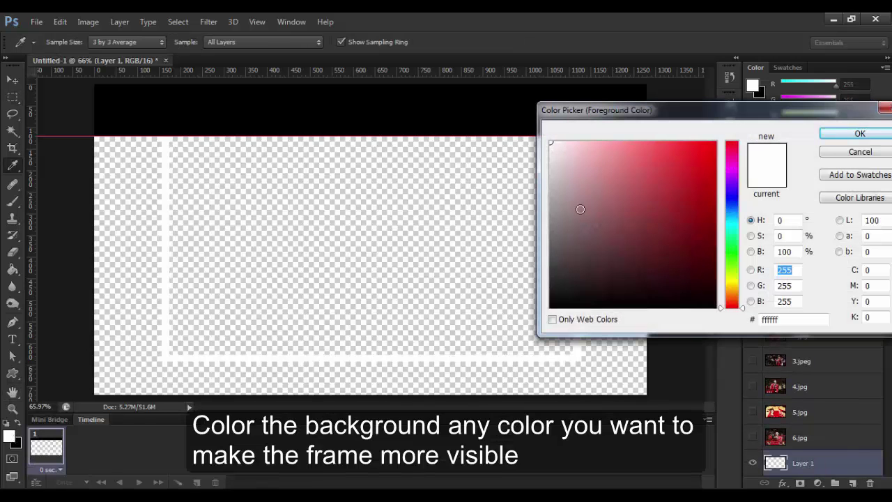
{"action": "left_click", "coordinate": [612, 173]}
{"action": "left_click", "coordinate": [826, 135]}
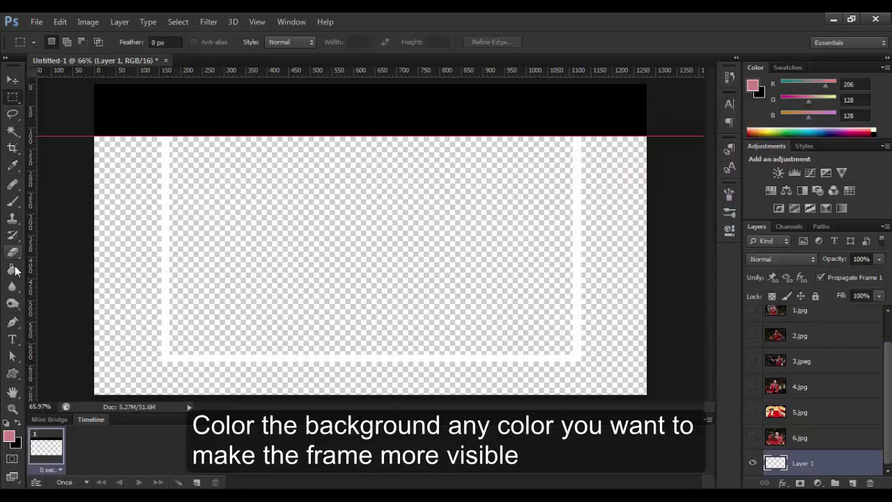
{"action": "left_click", "coordinate": [12, 269]}
{"action": "left_click", "coordinate": [139, 268]}
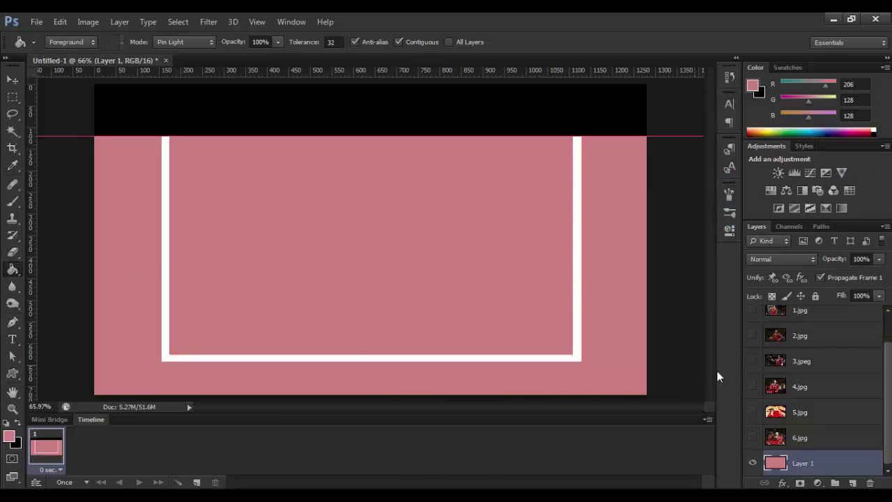
Select Layer 2 holding the white frame and switch to the Move tool
{"action": "scroll", "coordinate": [836, 345], "scroll_direction": "up", "scroll_amount": 1}
{"action": "left_click", "coordinate": [829, 320]}
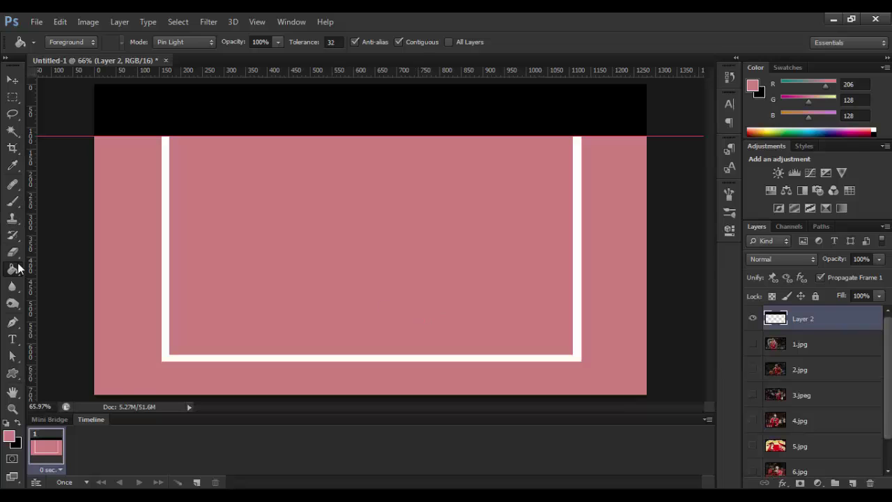
{"action": "left_click", "coordinate": [13, 97]}
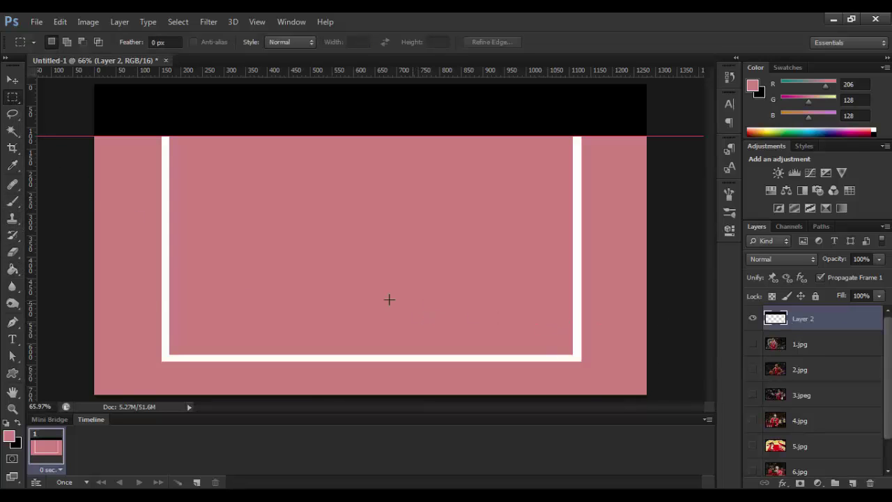
{"action": "key", "text": "v"}
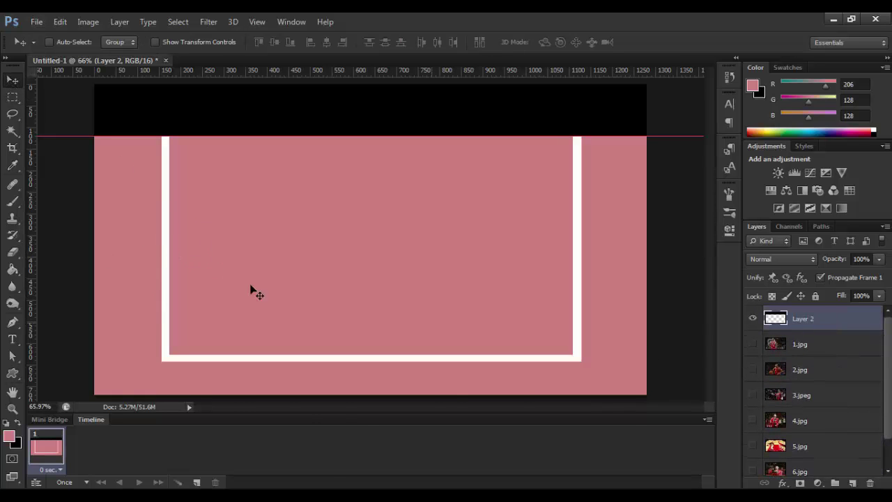
Copy the white frame onto Layer 3 below Layer 2, nudged up and left
{"action": "left_click", "coordinate": [12, 130]}
{"action": "left_click", "coordinate": [164, 199]}
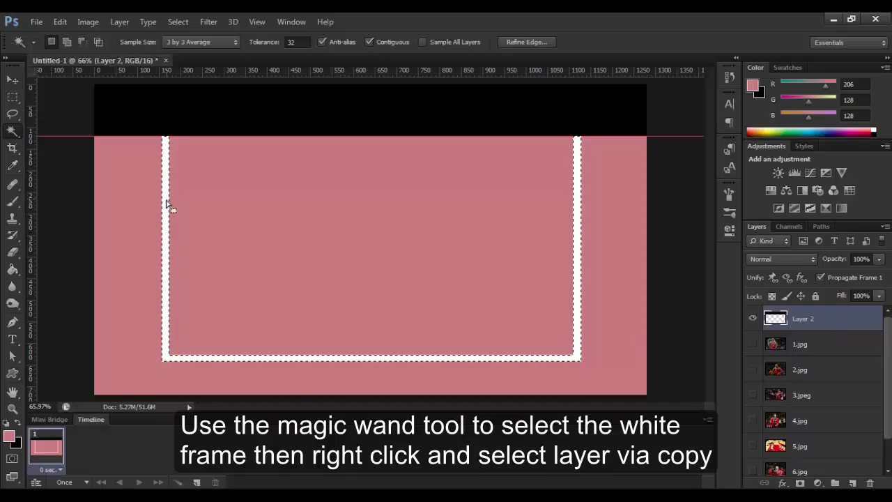
{"action": "right_click", "coordinate": [165, 206]}
{"action": "left_click", "coordinate": [241, 432]}
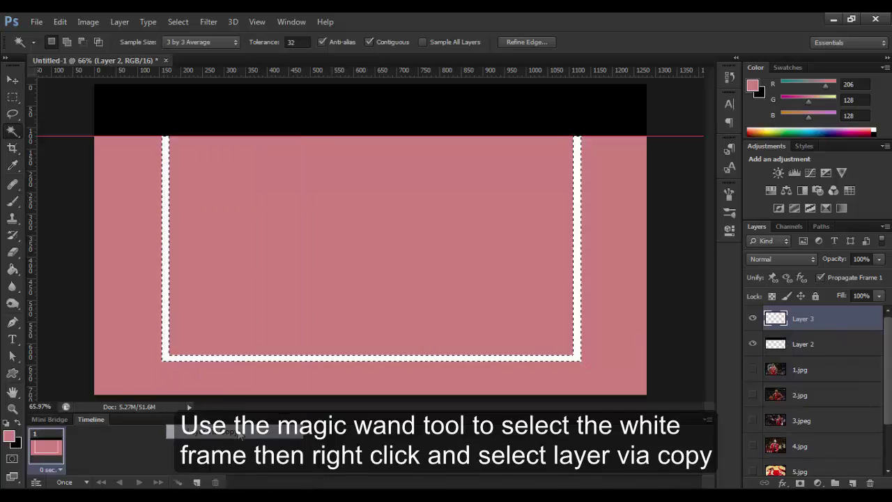
{"action": "left_click_drag", "start_coordinate": [824, 323], "coordinate": [828, 355]}
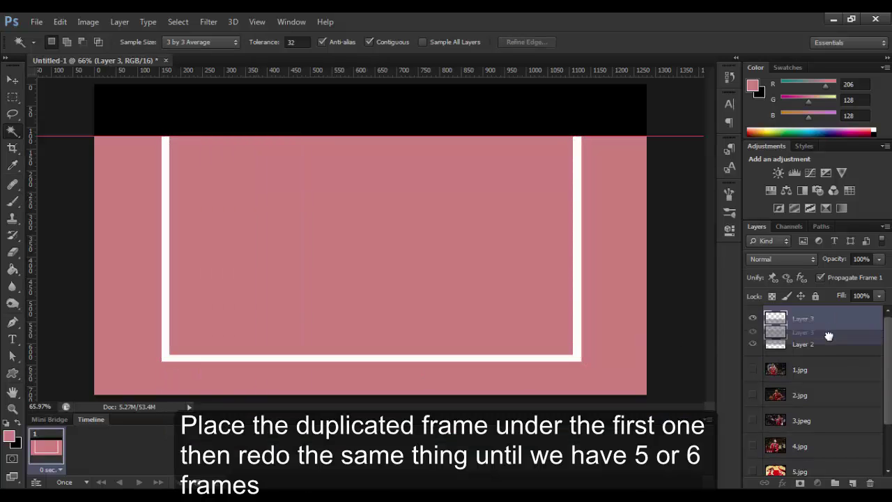
{"action": "key", "text": "v"}
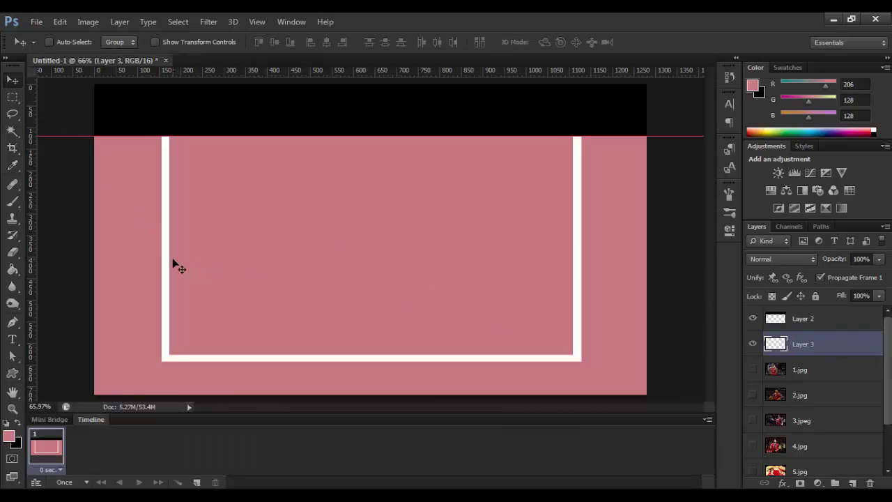
{"action": "key", "text": "Left"}
{"action": "key", "text": "Left"}
{"action": "key", "text": "Left"}
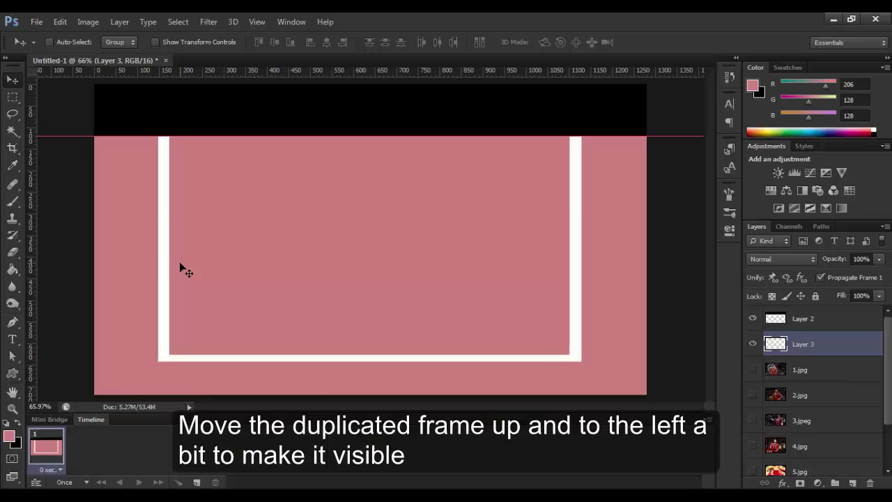
{"action": "key", "text": "Up"}
{"action": "key", "text": "Up"}
{"action": "key", "text": "Up"}
{"action": "key", "text": "Up"}
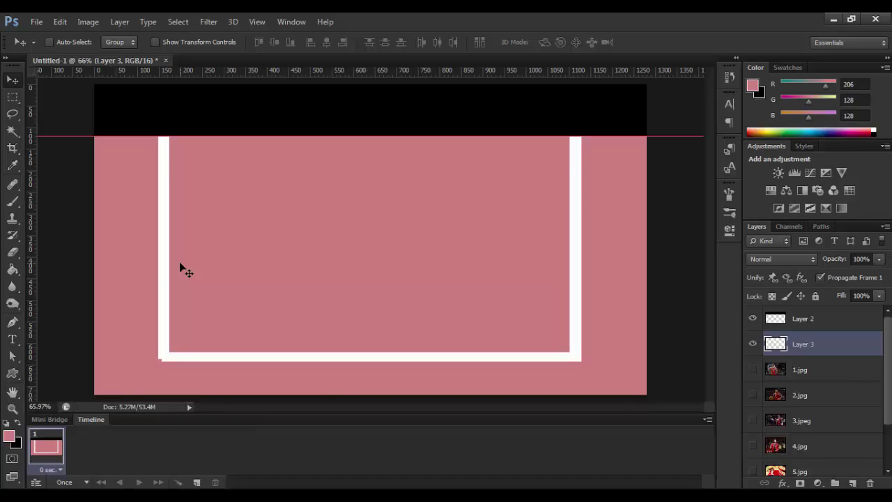
{"action": "key", "text": "Left"}
{"action": "key", "text": "Left"}
{"action": "key", "text": "Left"}
{"action": "key", "text": "Up"}
{"action": "key", "text": "Up"}
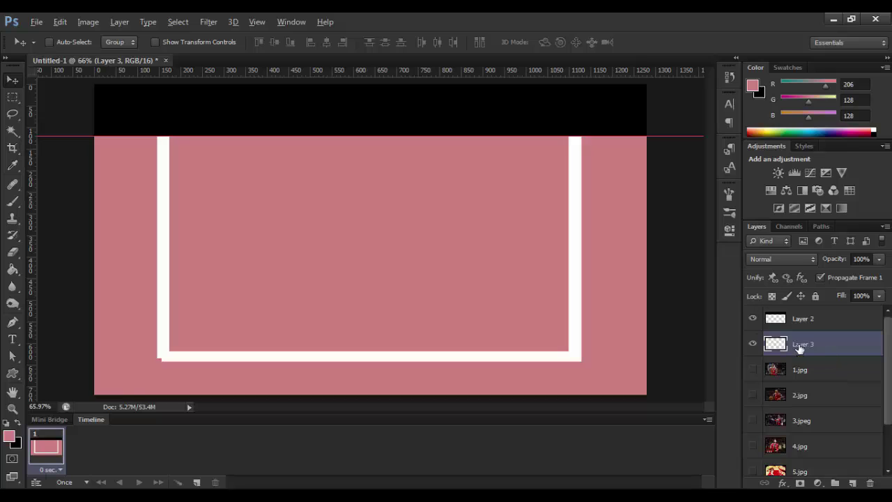
Duplicate the frame as Layer 3 copy and nudge it up and left
{"action": "left_click_drag", "start_coordinate": [798, 347], "coordinate": [801, 359]}
{"action": "key", "text": "Up"}
{"action": "key", "text": "Up"}
{"action": "key", "text": "Up"}
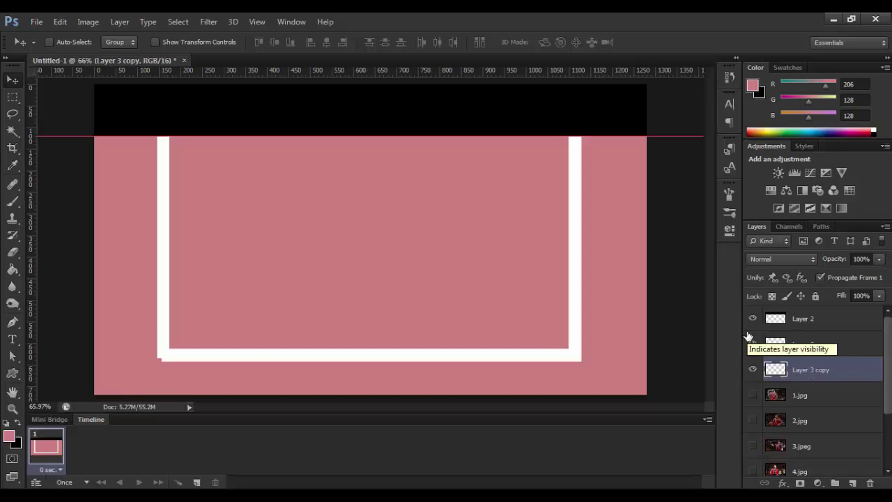
{"action": "key", "text": "Up"}
{"action": "key", "text": "Left"}
{"action": "key", "text": "Left"}
{"action": "key", "text": "Left"}
{"action": "key", "text": "Up"}
{"action": "key", "text": "Left"}
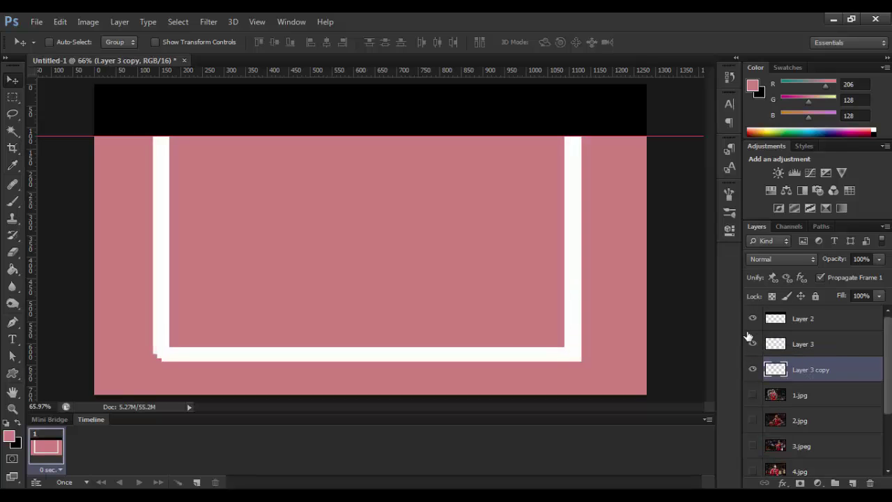
Add Layer 3 copy 2 and copy 3, each nudged up and left, tidying the corner
{"action": "left_click_drag", "start_coordinate": [817, 372], "coordinate": [784, 379]}
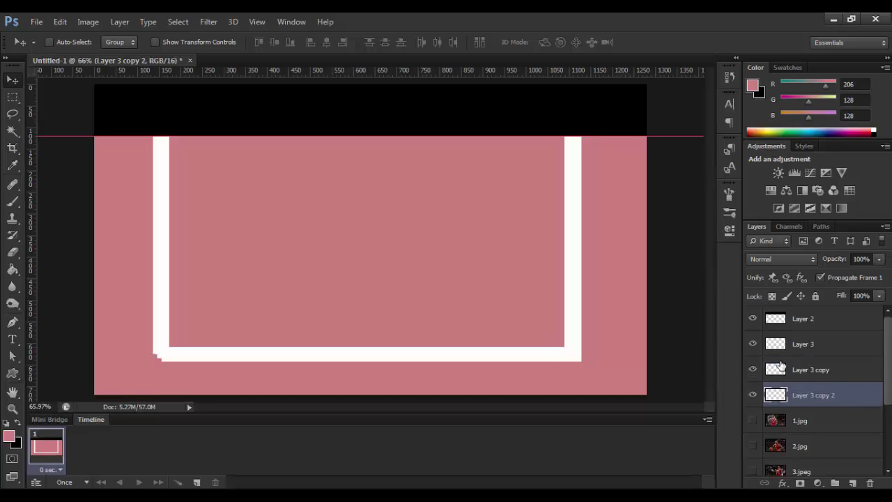
{"action": "key", "text": "Up"}
{"action": "key", "text": "Up"}
{"action": "key", "text": "Up"}
{"action": "key", "text": "Left"}
{"action": "key", "text": "Left"}
{"action": "key", "text": "Left"}
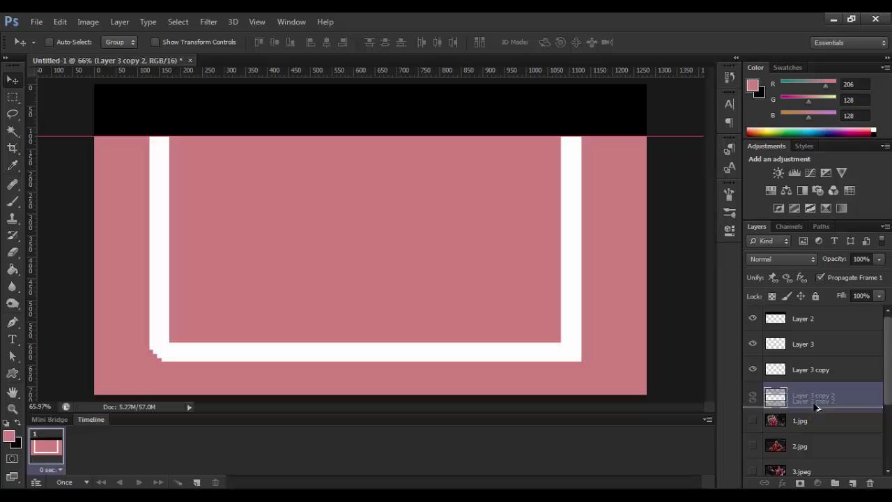
{"action": "left_click_drag", "start_coordinate": [812, 404], "coordinate": [819, 418]}
{"action": "key", "text": "Up"}
{"action": "key", "text": "Up"}
{"action": "key", "text": "Left"}
{"action": "key", "text": "Left"}
{"action": "key", "text": "Left"}
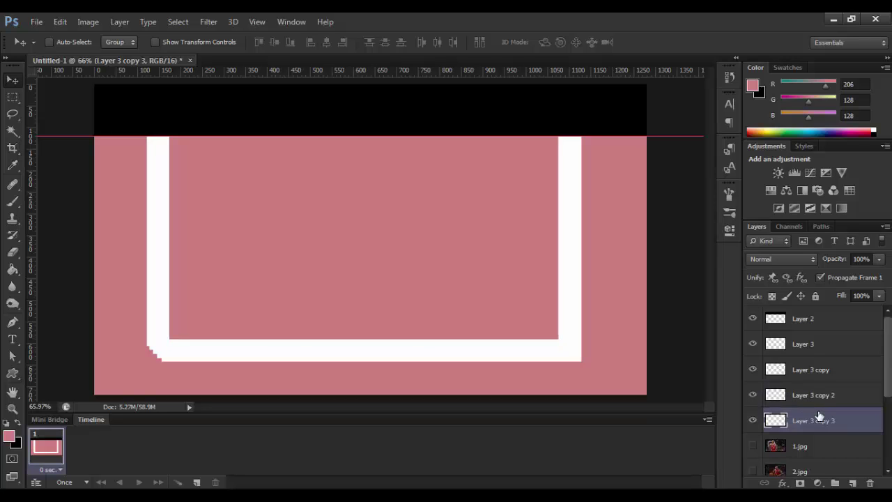
{"action": "mouse_move", "coordinate": [890, 384]}
{"action": "left_mouse_down"}
{"action": "mouse_move", "coordinate": [890, 457]}
{"action": "mouse_move", "coordinate": [889, 380]}
{"action": "left_mouse_up"}
{"action": "left_click_drag", "start_coordinate": [160, 359], "coordinate": [148, 348]}
{"action": "key", "text": "Up"}
{"action": "key", "text": "Up"}
{"action": "key", "text": "Down"}
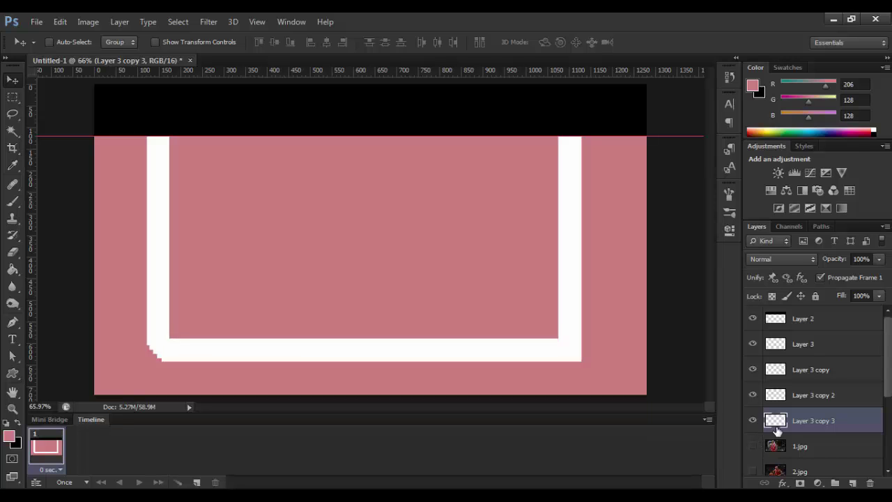
Add Layer 3 copy 4 nudged up and left, then reselect the top frame Layer 2
{"action": "left_click_drag", "start_coordinate": [812, 420], "coordinate": [800, 447], "text": "alt"}
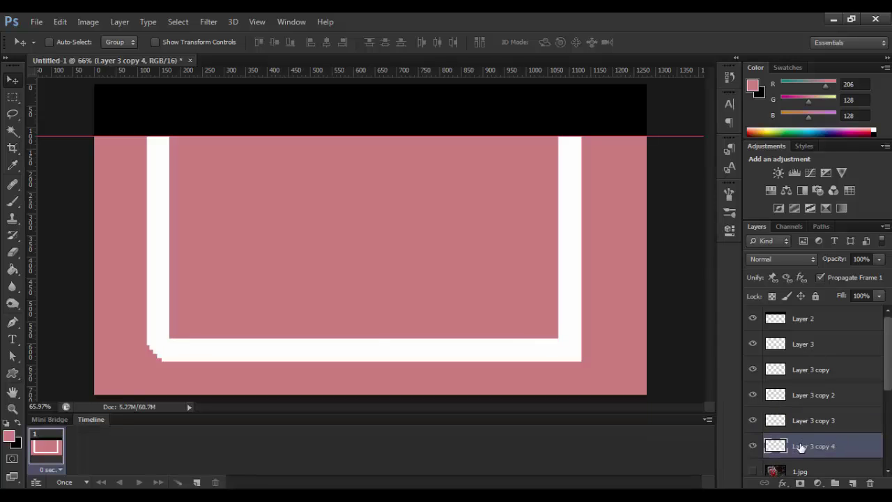
{"action": "key", "text": "Up"}
{"action": "key", "text": "Left"}
{"action": "key", "text": "Up"}
{"action": "key", "text": "Left"}
{"action": "key", "text": "Up"}
{"action": "key", "text": "Left"}
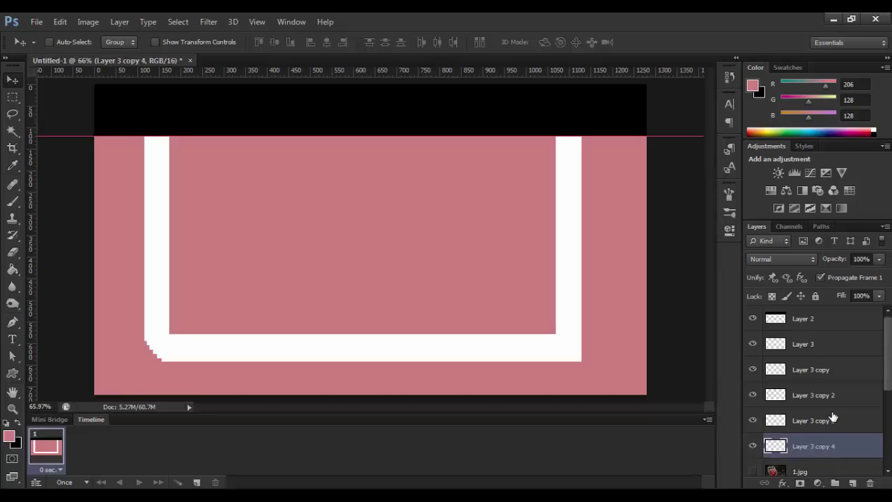
{"action": "left_click", "coordinate": [827, 326]}
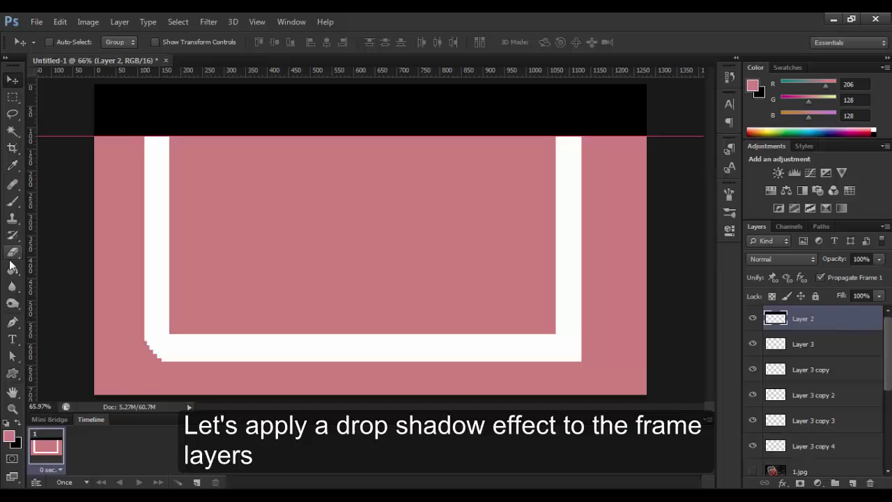
Enable a drop shadow on Layer 2 and roughly set its angle, distance and size
{"action": "double_click", "coordinate": [823, 317]}
{"action": "left_click_drag", "start_coordinate": [209, 74], "coordinate": [318, 40]}
{"action": "left_click", "coordinate": [292, 255]}
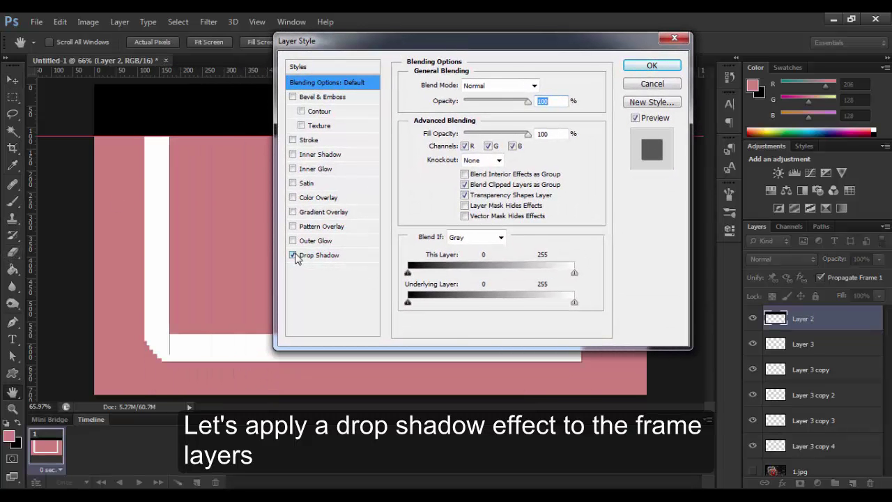
{"action": "left_click", "coordinate": [340, 258]}
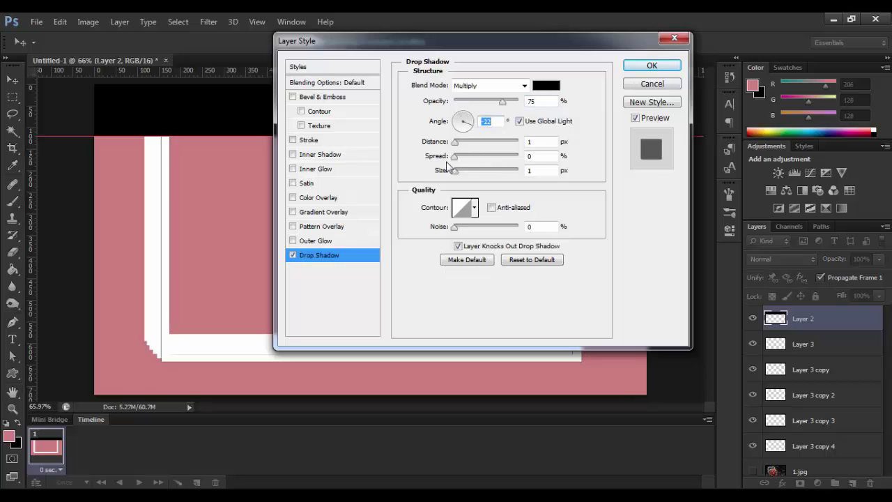
{"action": "left_click_drag", "start_coordinate": [146, 354], "coordinate": [163, 358]}
{"action": "left_click_drag", "start_coordinate": [455, 142], "coordinate": [458, 141]}
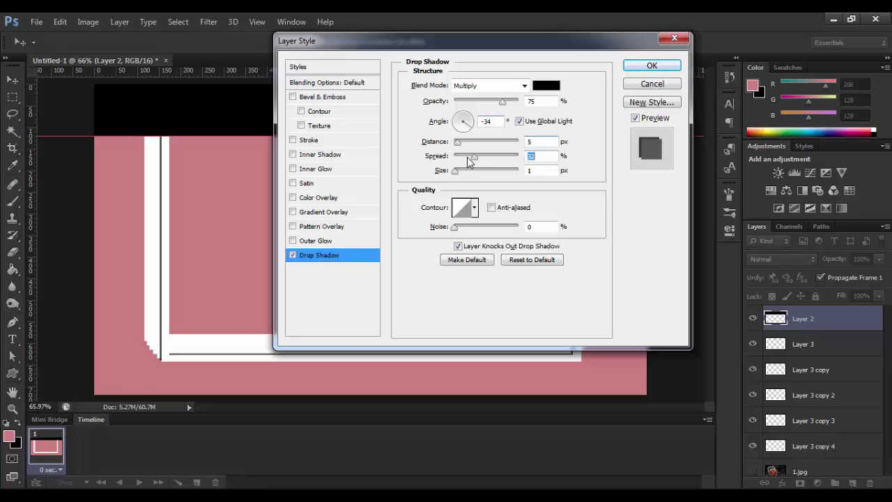
{"action": "left_click_drag", "start_coordinate": [456, 170], "coordinate": [459, 173]}
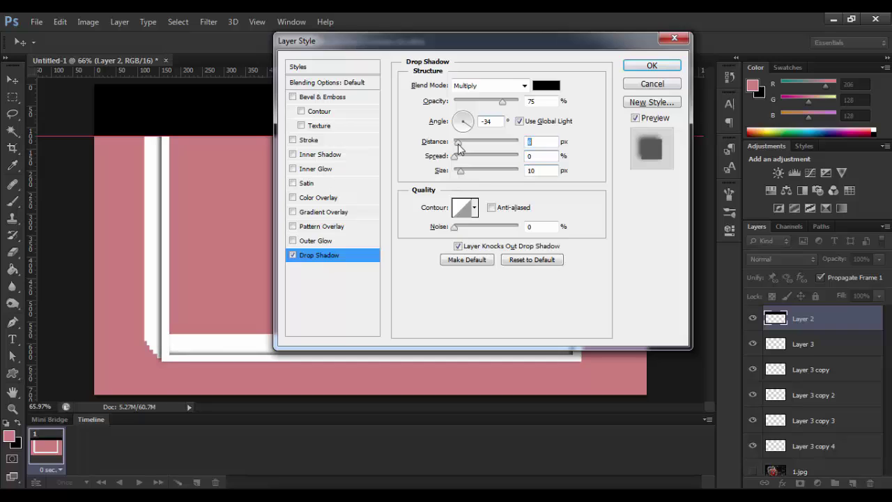
Set the Multiply drop shadow to 75% opacity, 2 px distance and 10 px size, then apply it
{"action": "left_click", "coordinate": [528, 141]}
{"action": "type", "text": "2"}
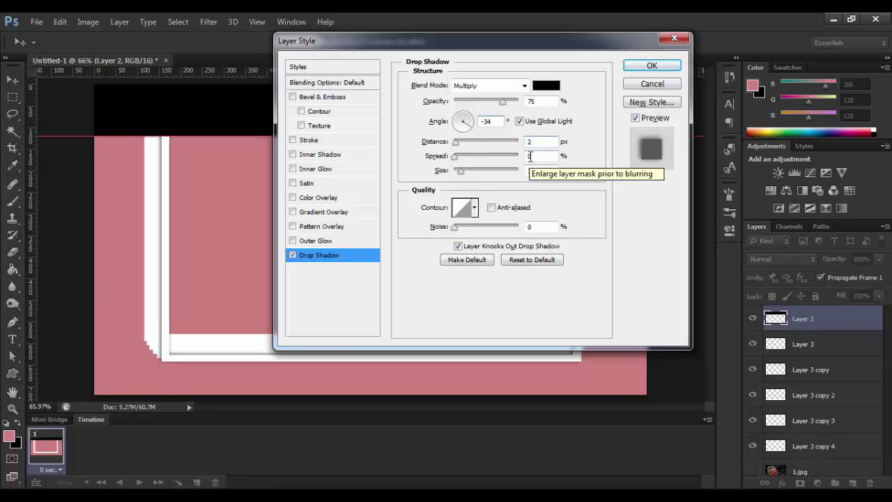
{"action": "left_click_drag", "start_coordinate": [455, 155], "coordinate": [530, 157]}
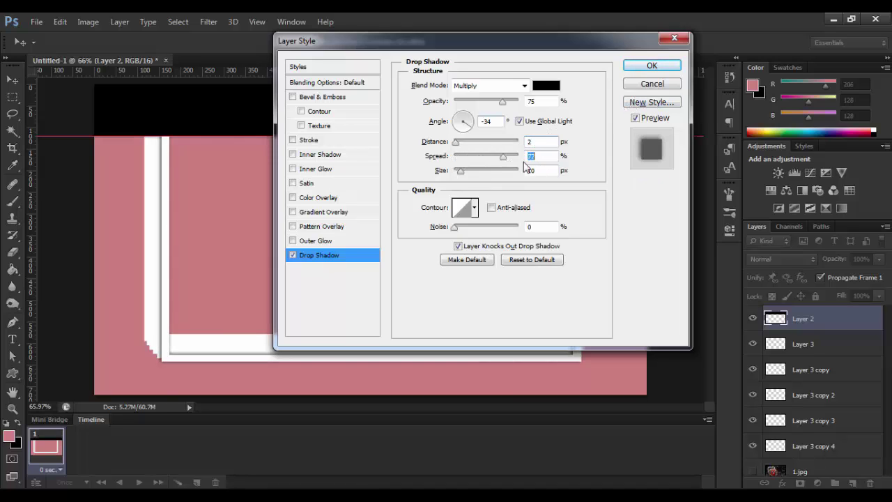
{"action": "type", "text": "0"}
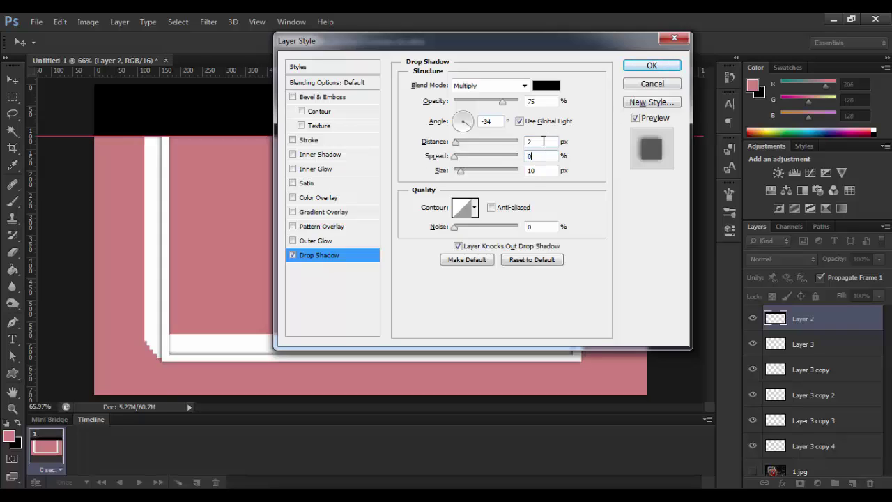
{"action": "key", "text": "Tab"}
{"action": "type", "text": "35"}
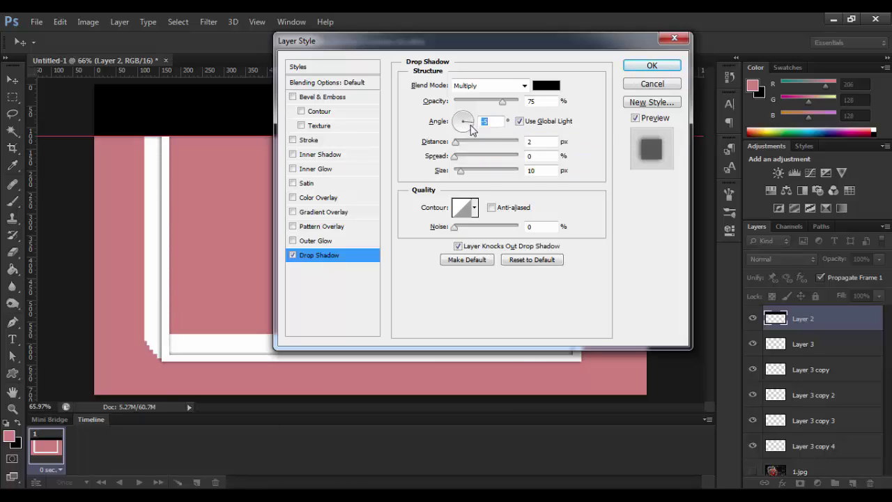
{"action": "mouse_move", "coordinate": [470, 126]}
{"action": "left_mouse_down"}
{"action": "mouse_move", "coordinate": [467, 136]}
{"action": "mouse_move", "coordinate": [472, 120]}
{"action": "mouse_move", "coordinate": [473, 129]}
{"action": "left_mouse_up"}
{"action": "left_click", "coordinate": [646, 67]}
{"action": "left_click", "coordinate": [877, 319]}
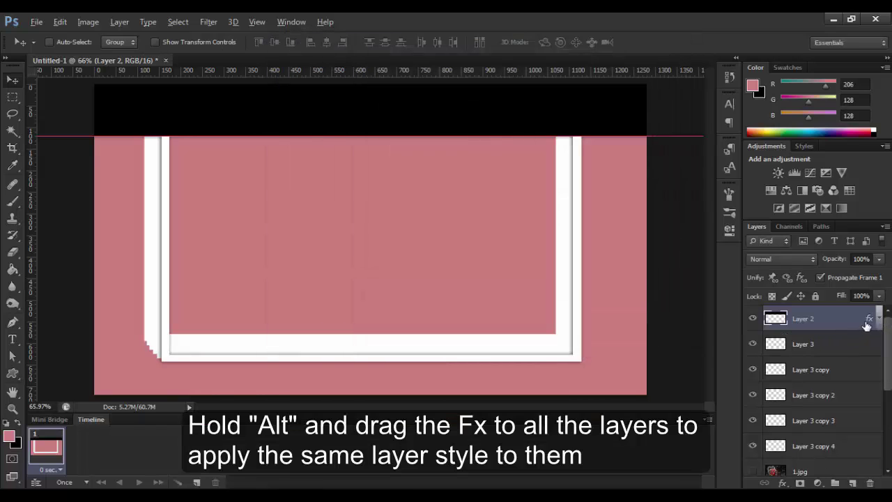
Copy Layer 2's drop shadow onto the Layer 3 layers, removing it from copy 4
{"action": "left_click_drag", "start_coordinate": [869, 318], "coordinate": [870, 446]}
{"action": "left_click", "coordinate": [879, 421]}
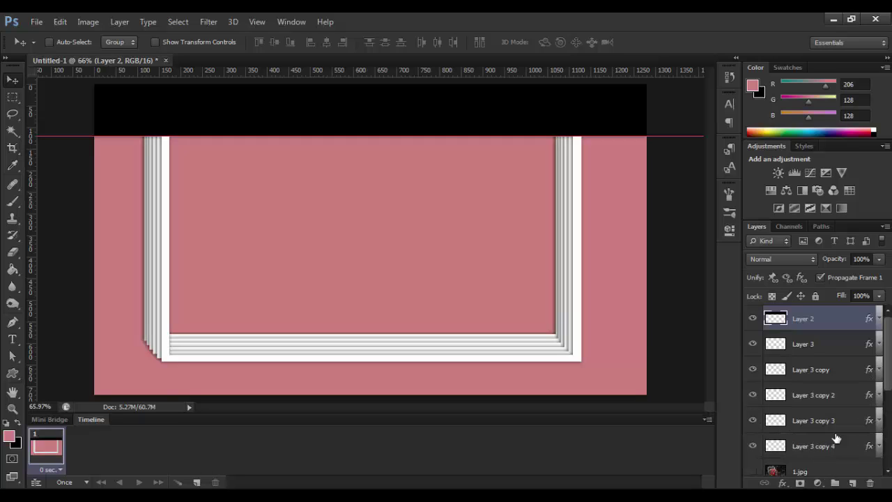
{"action": "key", "text": "ctrl+z"}
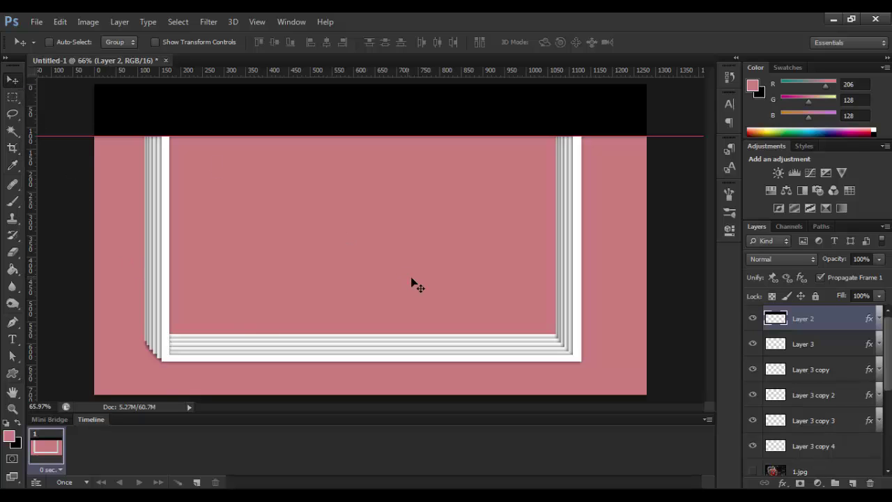
Nudge Layer 3 copy 3 and copy 4 slightly left and down
{"action": "left_click", "coordinate": [848, 444]}
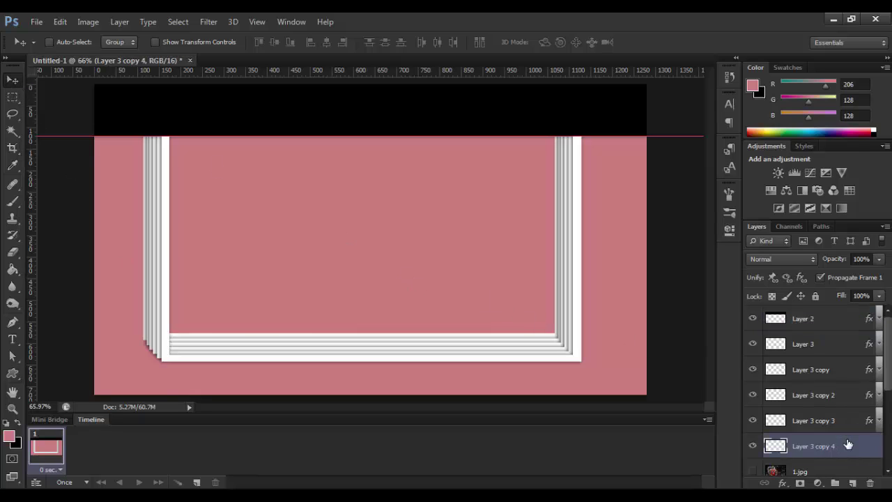
{"action": "key", "text": "Left"}
{"action": "key", "text": "Left"}
{"action": "key", "text": "Left"}
{"action": "key", "text": "Left"}
{"action": "key", "text": "Left"}
{"action": "key", "text": "Left"}
{"action": "left_click", "coordinate": [855, 425]}
{"action": "key", "text": "Left"}
{"action": "key", "text": "Left"}
{"action": "key", "text": "Left"}
{"action": "left_click", "coordinate": [845, 449]}
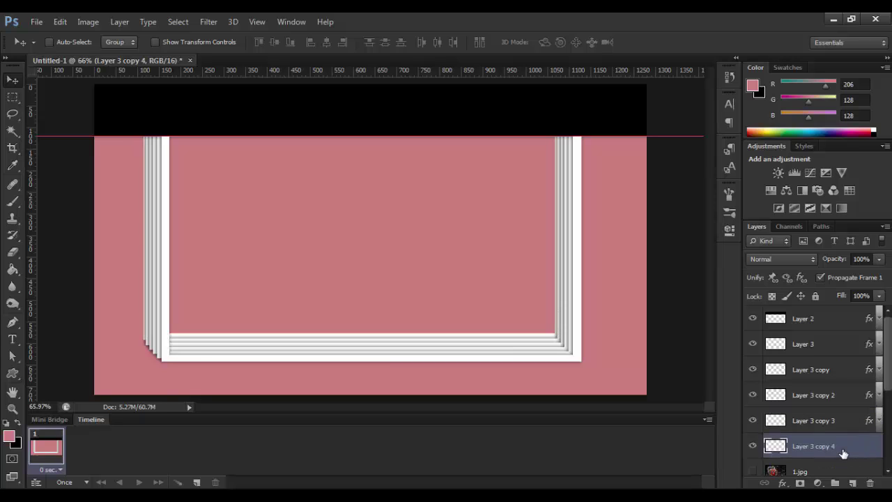
{"action": "key", "text": "Left"}
{"action": "key", "text": "Left"}
{"action": "key", "text": "Down"}
{"action": "key", "text": "Down"}
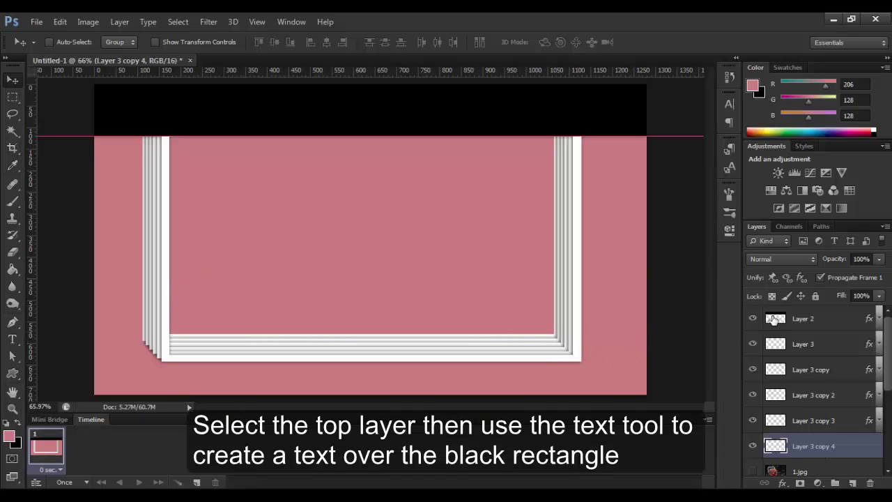
Type 'DERRICK ROSE' in Road Rage font in a text box across the black bar
{"action": "left_click", "coordinate": [802, 319]}
{"action": "left_click", "coordinate": [12, 340]}
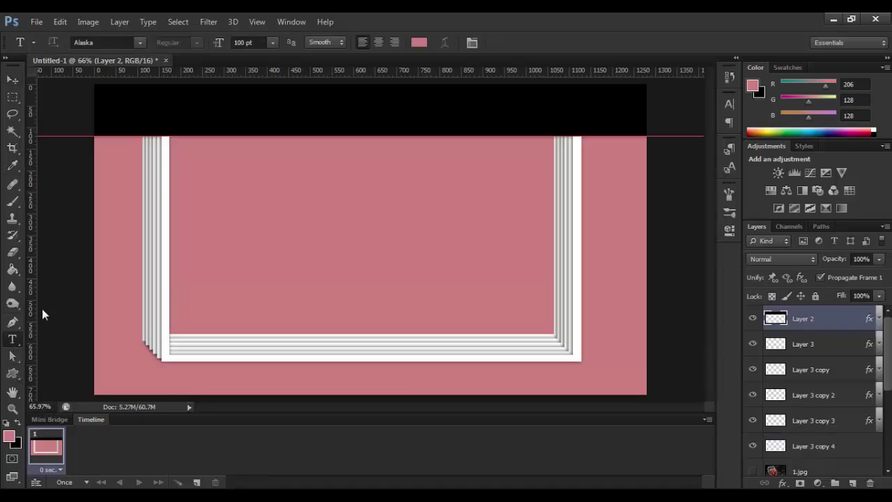
{"action": "left_click_drag", "start_coordinate": [223, 109], "coordinate": [577, 135]}
{"action": "left_click", "coordinate": [140, 44]}
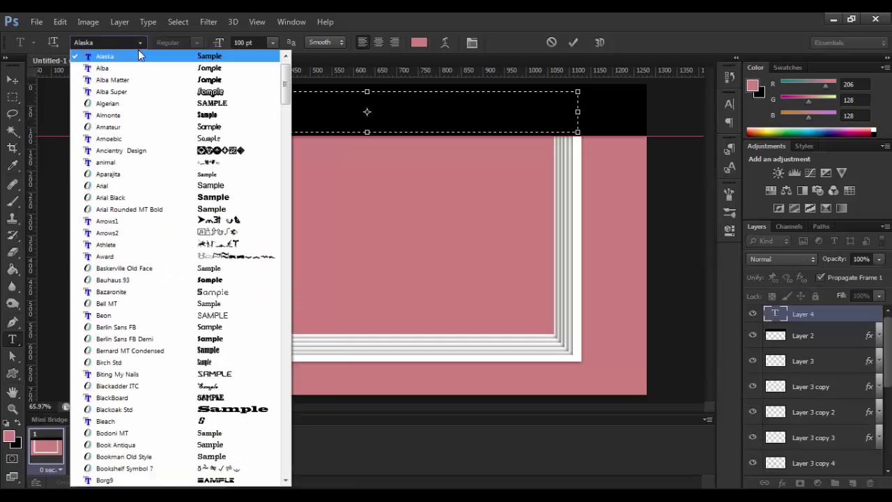
{"action": "left_click", "coordinate": [122, 39]}
{"action": "left_click", "coordinate": [95, 42]}
{"action": "type", "text": "R"}
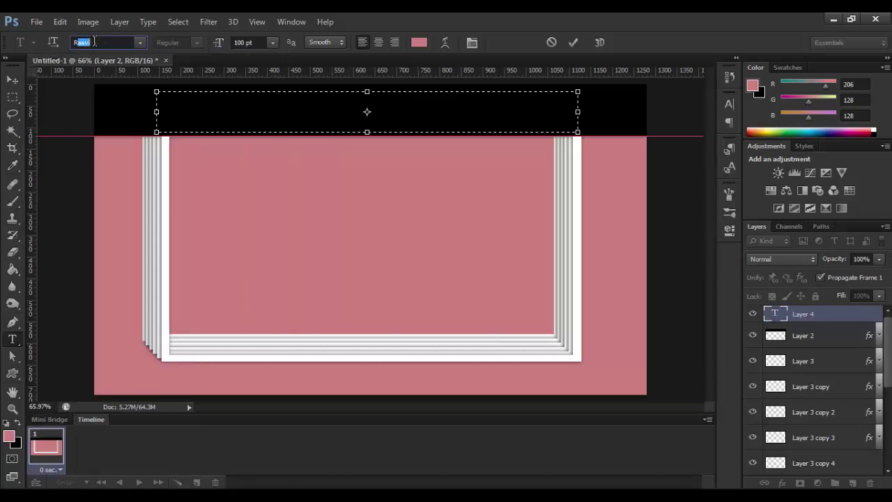
{"action": "type", "text": "oad Rag"}
{"action": "key", "text": "Return"}
{"action": "type", "text": "D"}
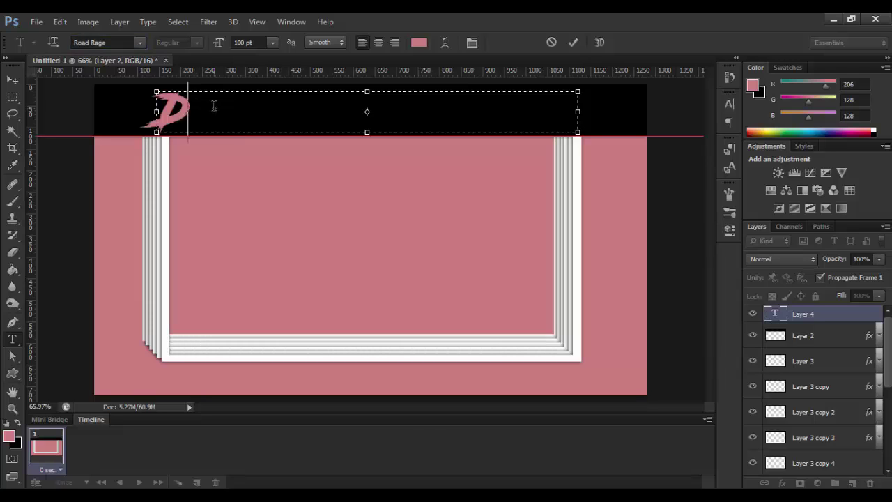
{"action": "type", "text": "ERRICK"}
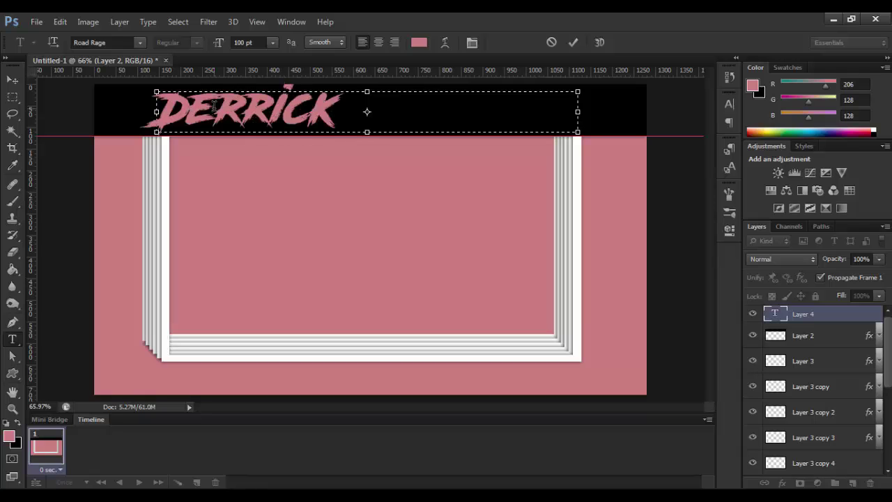
{"action": "type", "text": " ROSE"}
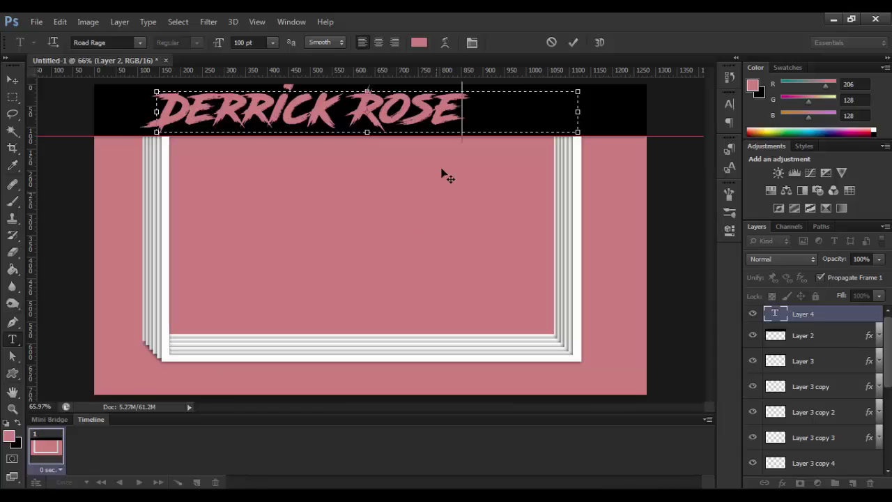
Colour the DERRICK ROSE text red
{"action": "left_click_drag", "start_coordinate": [473, 118], "coordinate": [154, 115]}
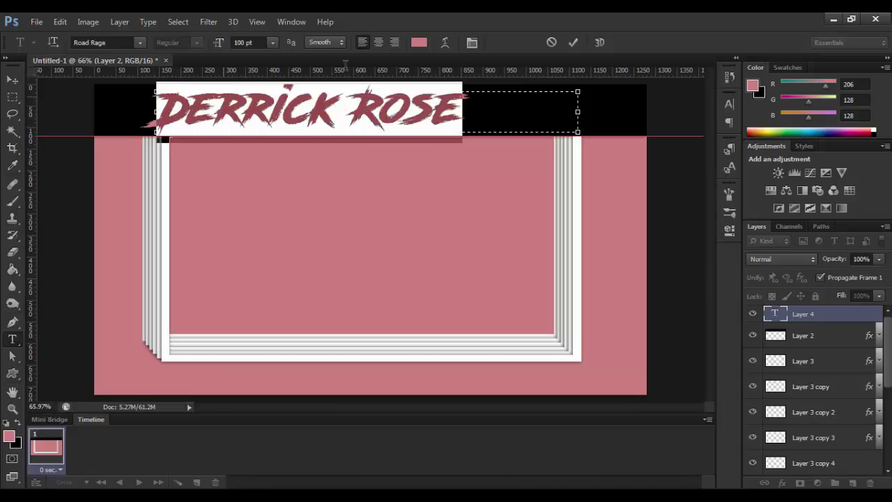
{"action": "left_click", "coordinate": [419, 42]}
{"action": "left_click_drag", "start_coordinate": [712, 215], "coordinate": [718, 138]}
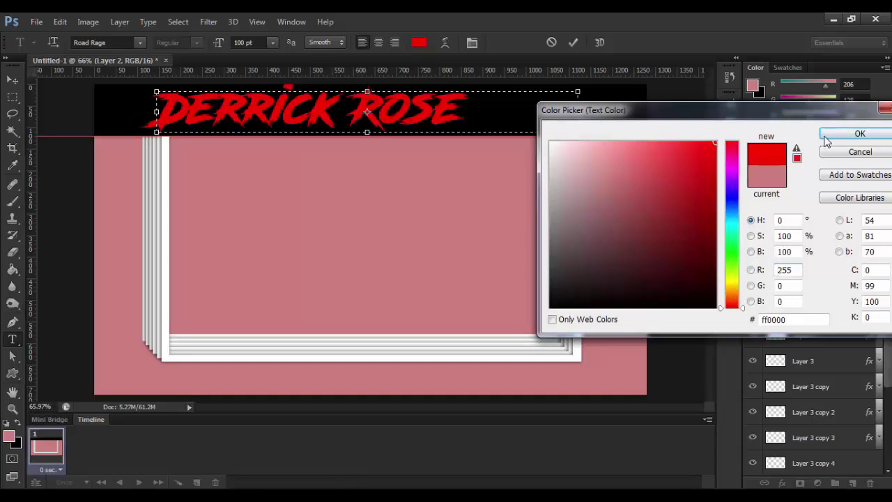
{"action": "left_click", "coordinate": [719, 160]}
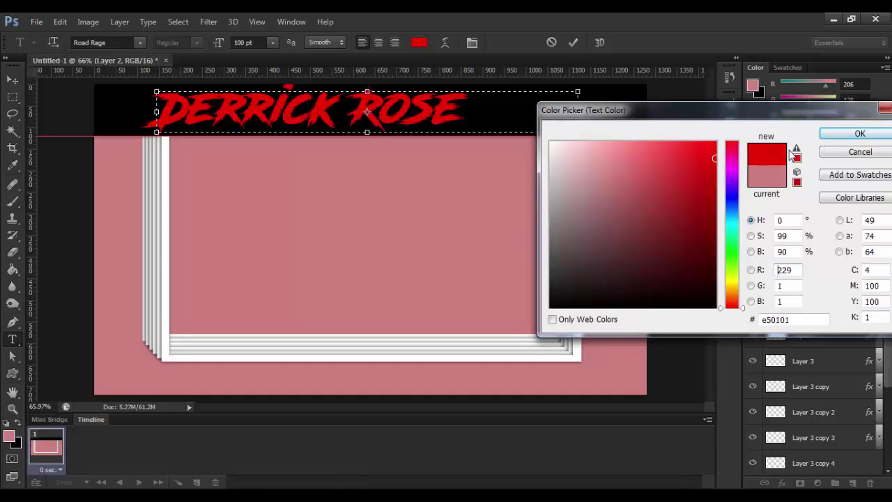
{"action": "left_click", "coordinate": [860, 133]}
Commit the title and drag it rightward along the black bar
{"action": "left_click", "coordinate": [13, 80]}
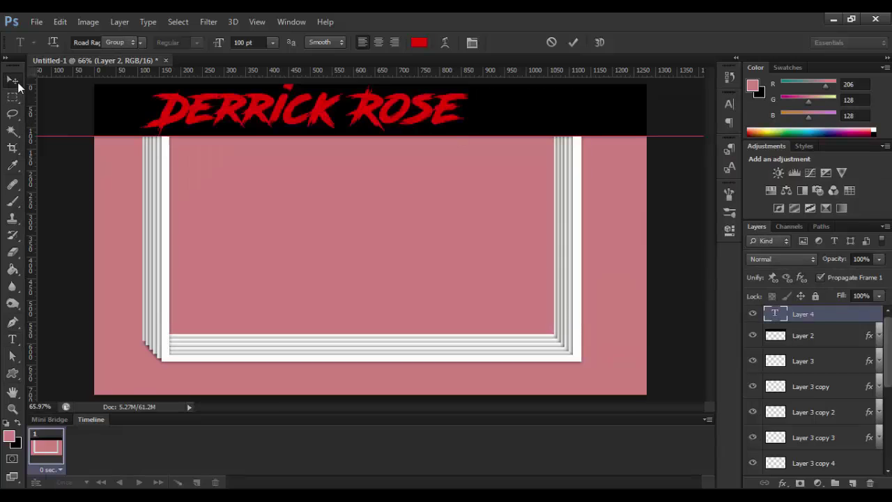
{"action": "left_click_drag", "start_coordinate": [295, 113], "coordinate": [354, 120]}
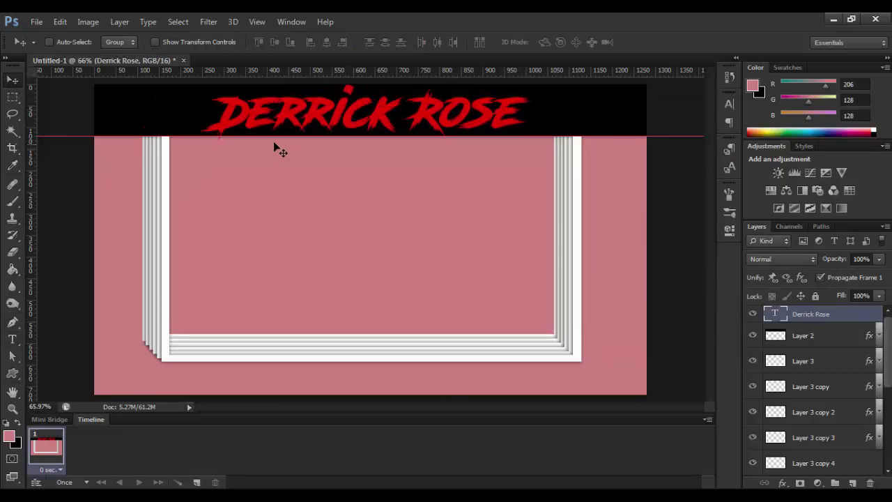
{"action": "left_click_drag", "start_coordinate": [255, 137], "coordinate": [260, 43]}
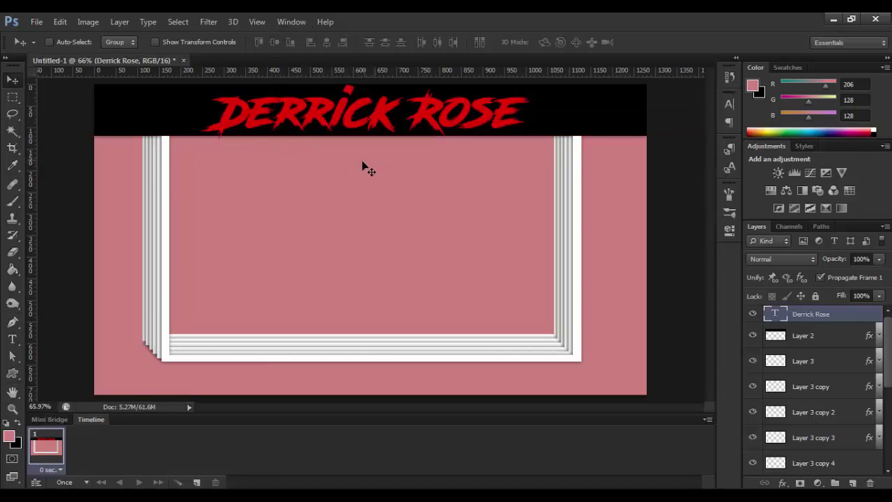
{"action": "left_click", "coordinate": [841, 334]}
{"action": "left_click", "coordinate": [879, 336]}
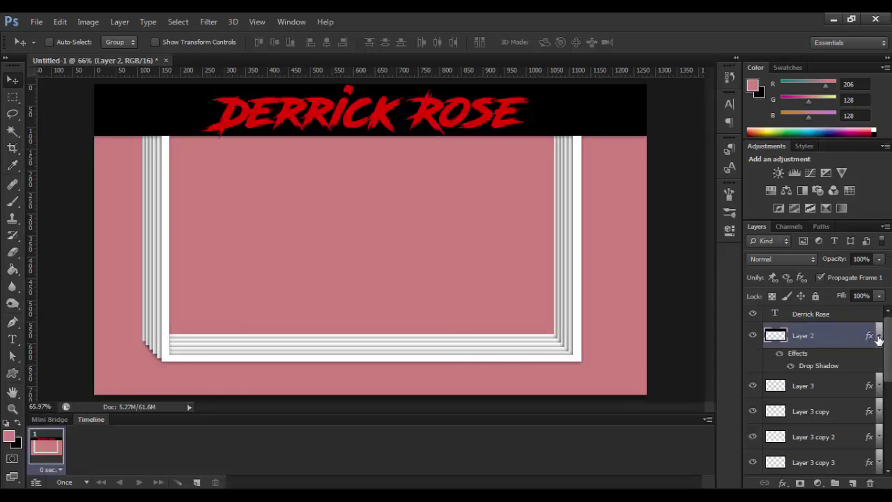
{"action": "left_click", "coordinate": [879, 336]}
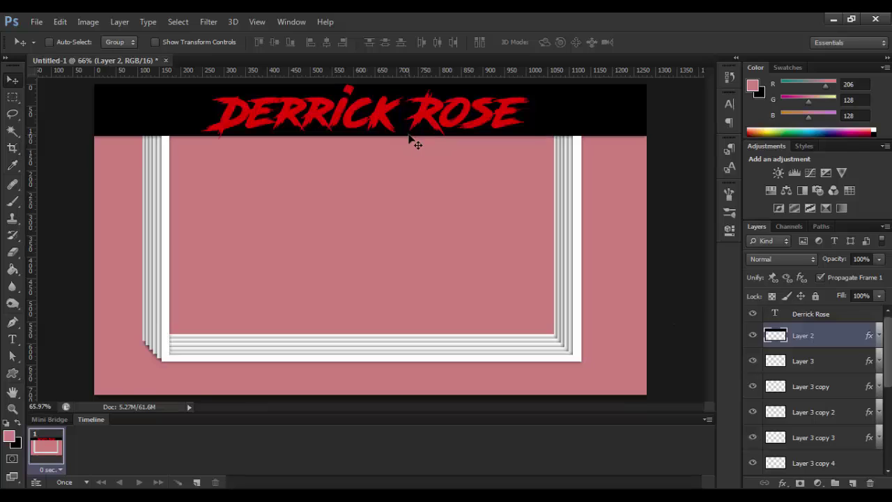
{"action": "key", "text": "ctrl+t"}
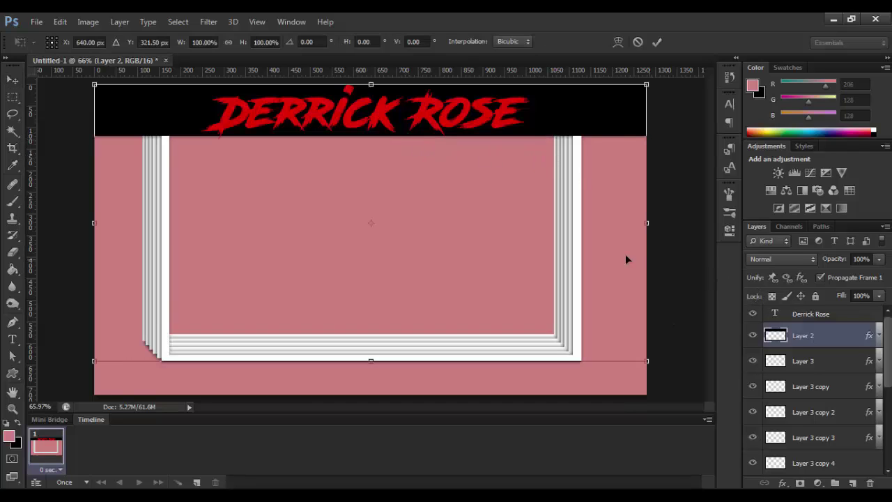
{"action": "key", "text": "Return"}
Scale the DERRICK ROSE title to about 95% and nudge it to the centre of the bar
{"action": "left_click", "coordinate": [848, 317]}
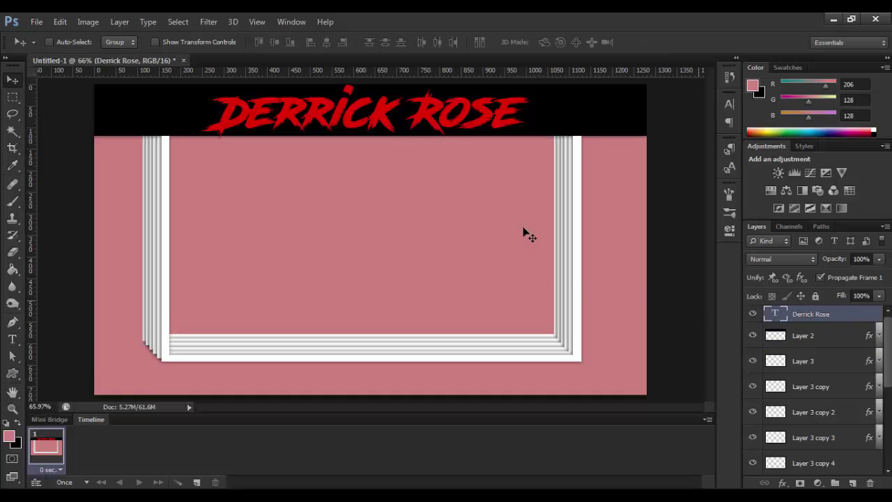
{"action": "key", "text": "ctrl+t"}
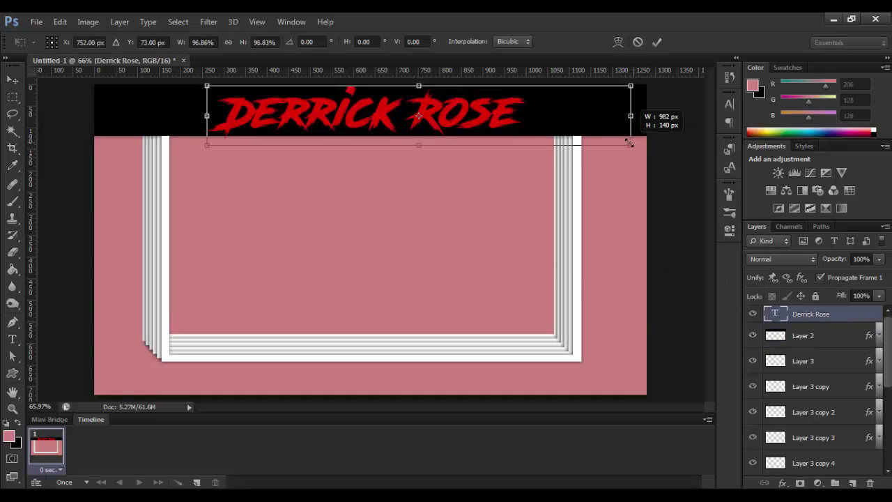
{"action": "left_click_drag", "start_coordinate": [637, 145], "coordinate": [626, 144]}
{"action": "key", "text": "Left"}
{"action": "key", "text": "Left"}
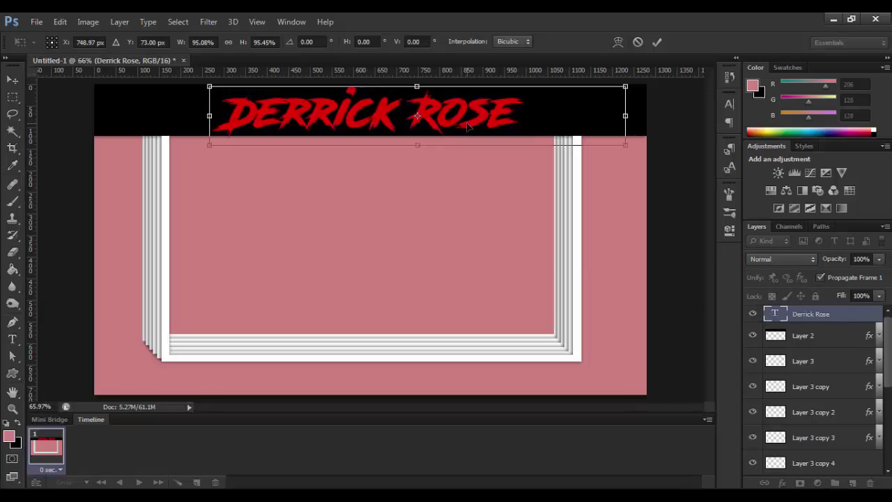
{"action": "key", "text": "Left"}
{"action": "key", "text": "Up"}
{"action": "key", "text": "Up"}
{"action": "key", "text": "Up"}
{"action": "key", "text": "Up"}
{"action": "key", "text": "Left"}
{"action": "key", "text": "Left"}
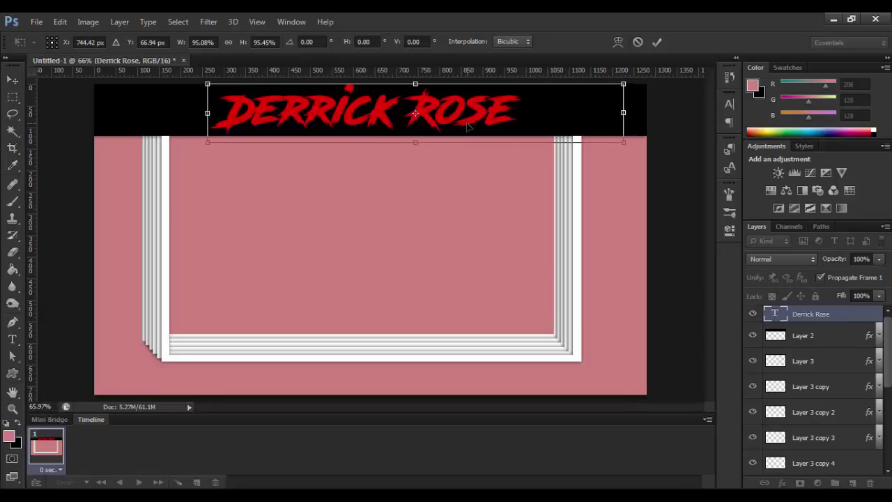
{"action": "key", "text": "Left"}
{"action": "key", "text": "Left"}
{"action": "key", "text": "Left"}
{"action": "key", "text": "Left"}
{"action": "key", "text": "Left"}
{"action": "key", "text": "Return"}
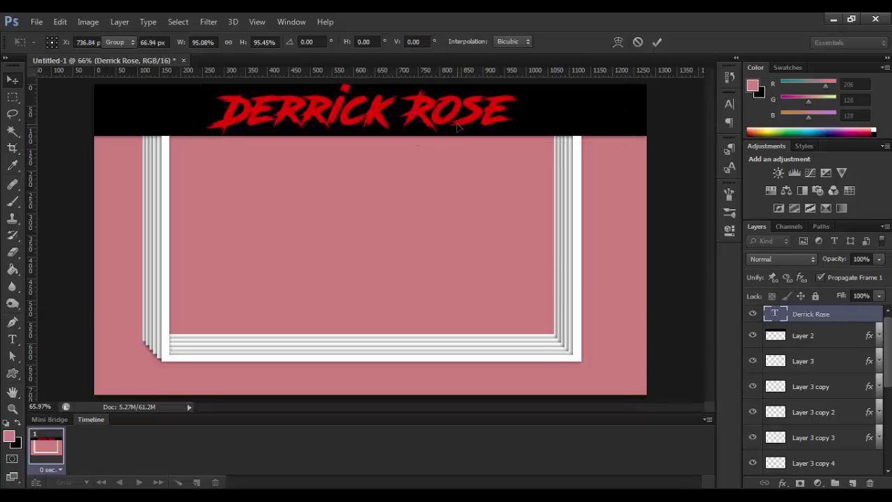
{"action": "key", "text": "Left"}
{"action": "key", "text": "Left"}
{"action": "key", "text": "Left"}
{"action": "key", "text": "Left"}
{"action": "key", "text": "Left"}
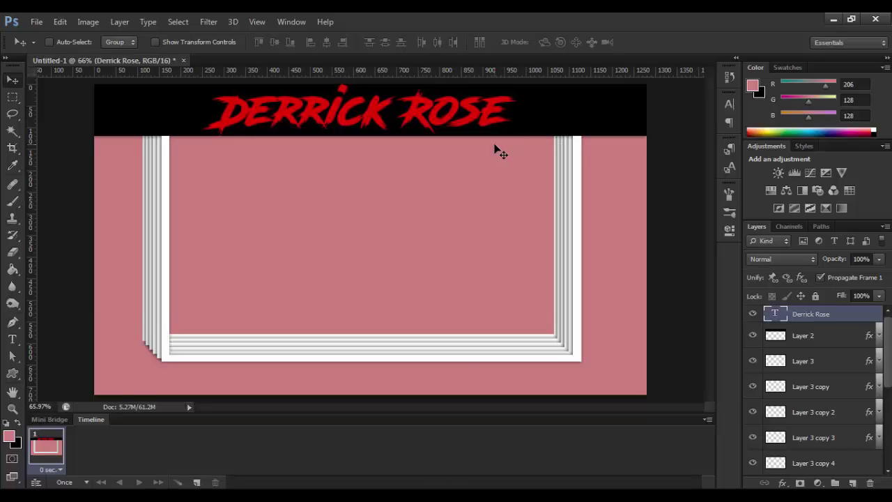
{"action": "key", "text": "Left"}
{"action": "key", "text": "Left"}
{"action": "key", "text": "Left"}
{"action": "key", "text": "Right"}
{"action": "key", "text": "Right"}
{"action": "key", "text": "Right"}
Zoom out, then show and select the 1.jpg photo layer
{"action": "key", "text": "ctrl+minus"}
{"action": "scroll", "coordinate": [808, 390], "scroll_direction": "down", "scroll_amount": 5}
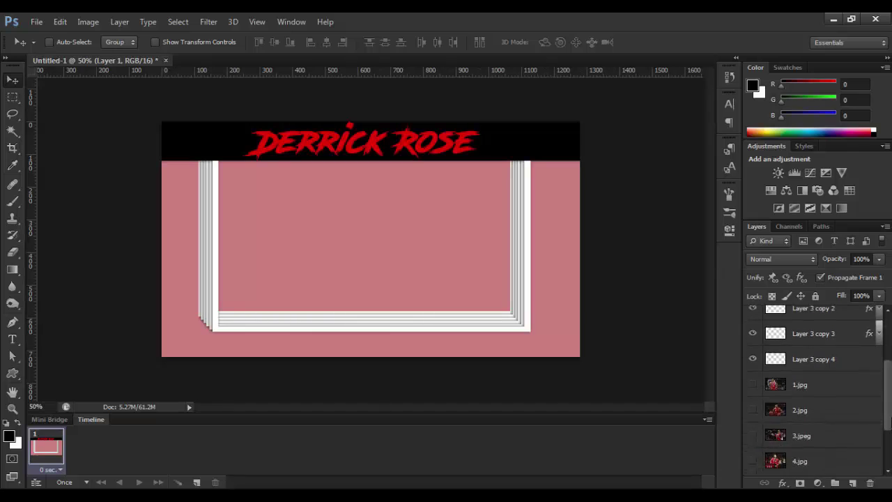
{"action": "left_click", "coordinate": [809, 463]}
{"action": "scroll", "coordinate": [775, 373], "scroll_direction": "up", "scroll_amount": 1}
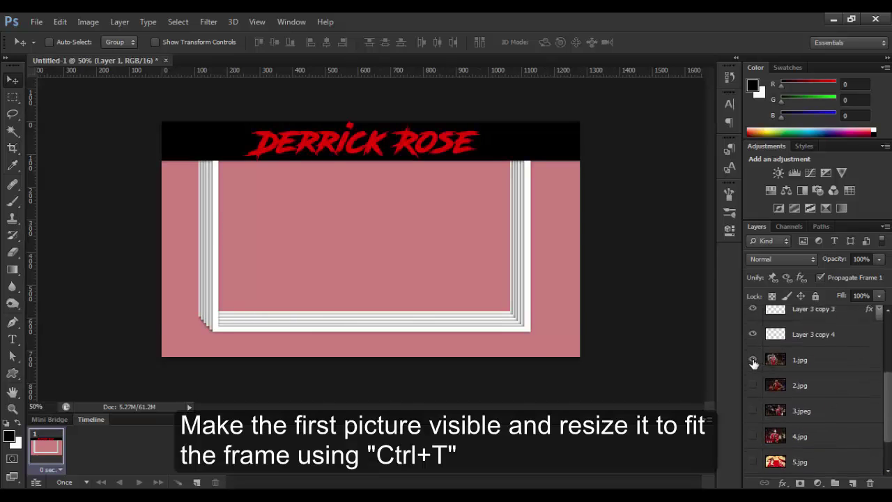
{"action": "left_click", "coordinate": [753, 360]}
{"action": "left_click", "coordinate": [802, 363]}
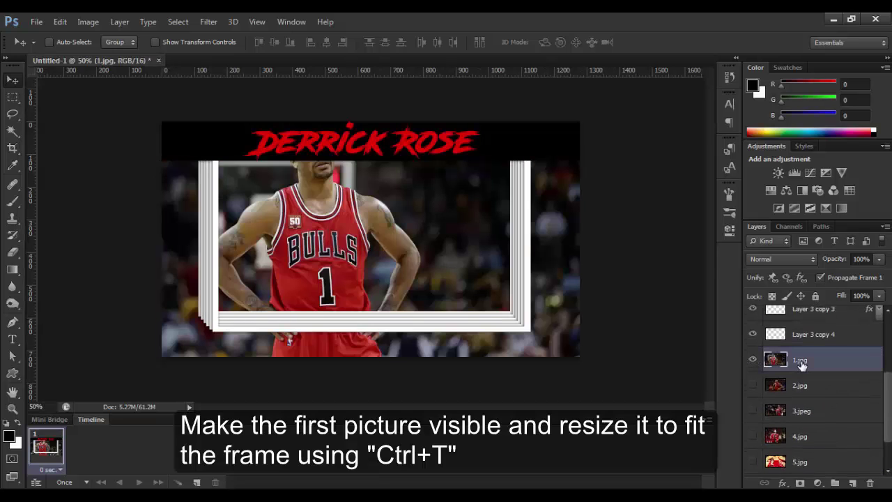
Scale the 1.jpg photo to about 74% × 72% inside the white frame
{"action": "key", "text": "ctrl+t"}
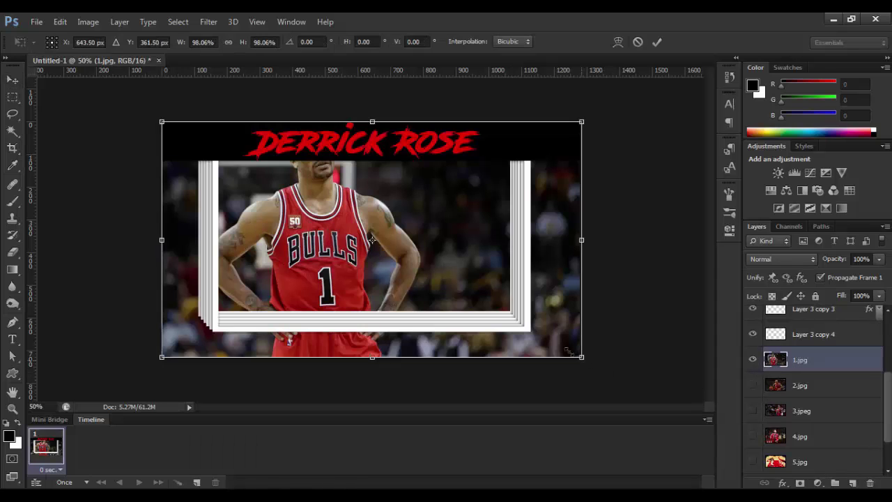
{"action": "left_click_drag", "start_coordinate": [579, 357], "coordinate": [519, 322]}
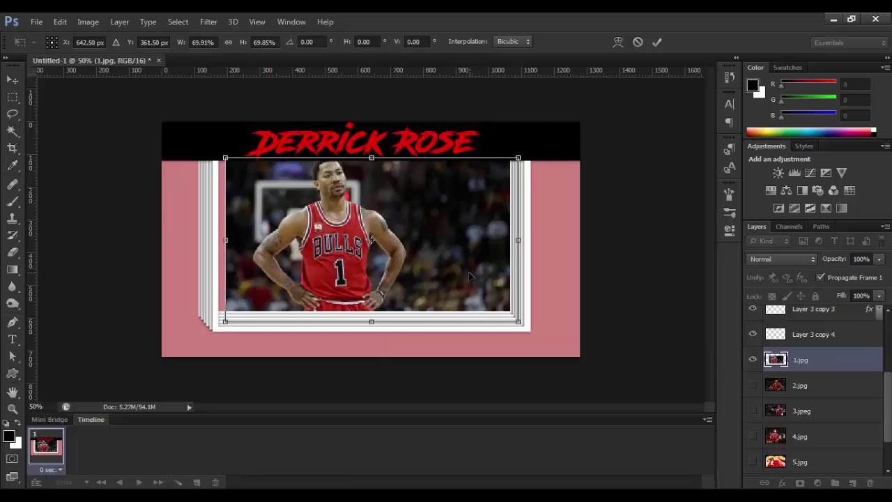
{"action": "left_click_drag", "start_coordinate": [519, 322], "coordinate": [532, 333]}
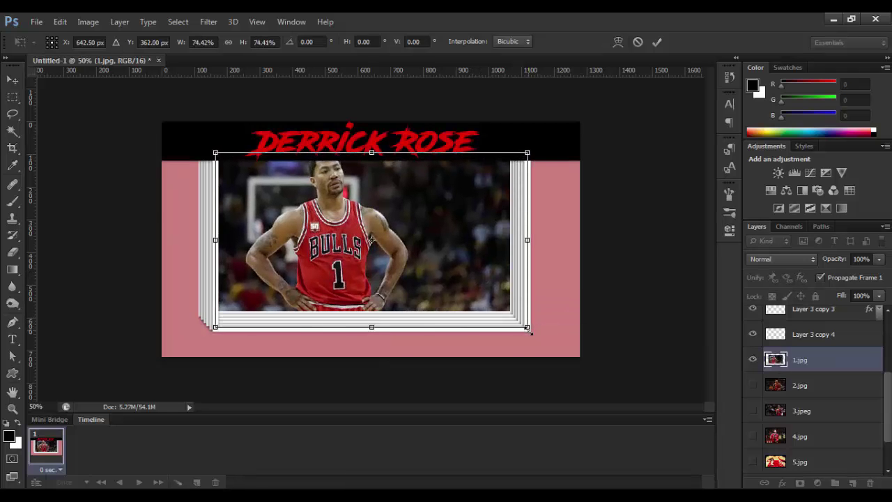
{"action": "left_click_drag", "start_coordinate": [499, 301], "coordinate": [499, 316]}
{"action": "left_click_drag", "start_coordinate": [373, 334], "coordinate": [372, 328]}
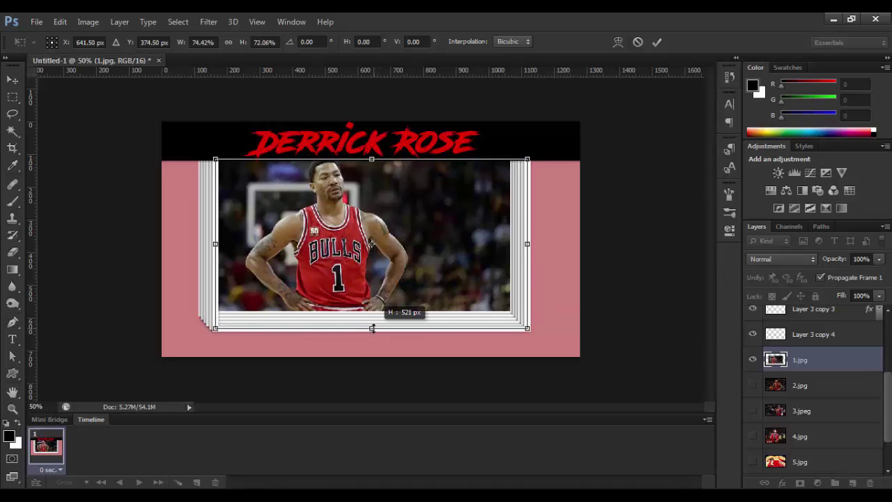
{"action": "key", "text": "Return"}
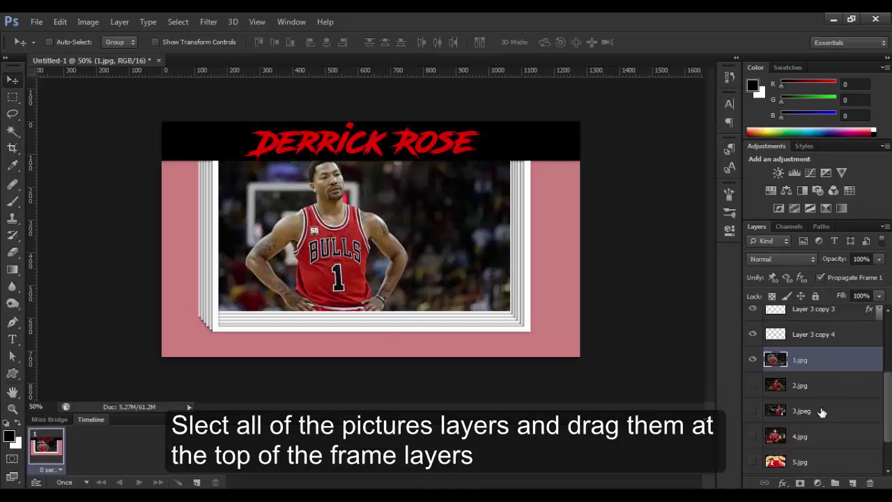
Move all six photo layers above the Layer 3 frame layers, just under the title
{"action": "scroll", "coordinate": [837, 455], "scroll_direction": "down", "scroll_amount": 2}
{"action": "left_click", "coordinate": [829, 445], "text": "shift"}
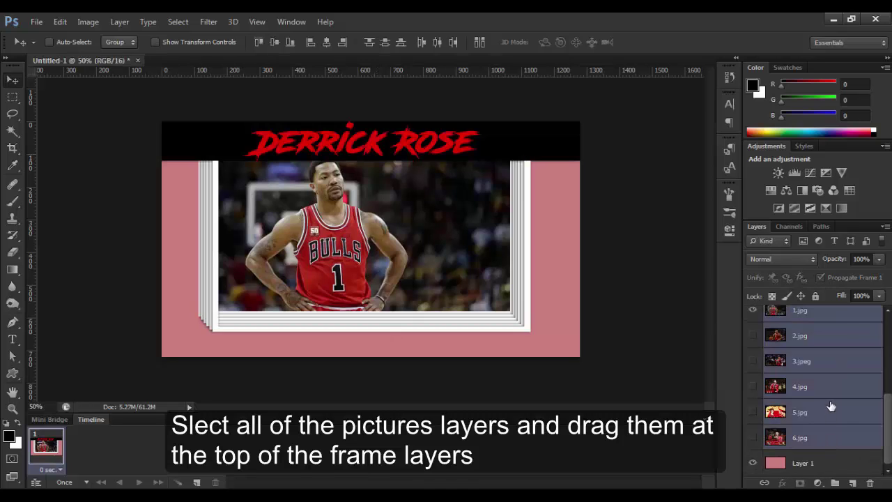
{"action": "scroll", "coordinate": [831, 412], "scroll_direction": "up", "scroll_amount": 3}
{"action": "scroll", "coordinate": [826, 418], "scroll_direction": "up", "scroll_amount": 1}
{"action": "scroll", "coordinate": [819, 432], "scroll_direction": "down", "scroll_amount": 1}
{"action": "left_click_drag", "start_coordinate": [819, 438], "coordinate": [825, 329]}
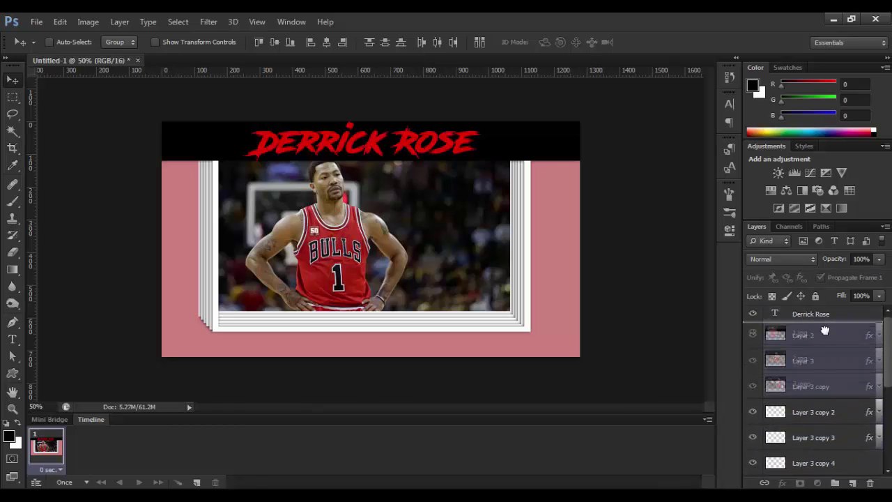
{"action": "left_click_drag", "start_coordinate": [824, 329], "coordinate": [824, 334]}
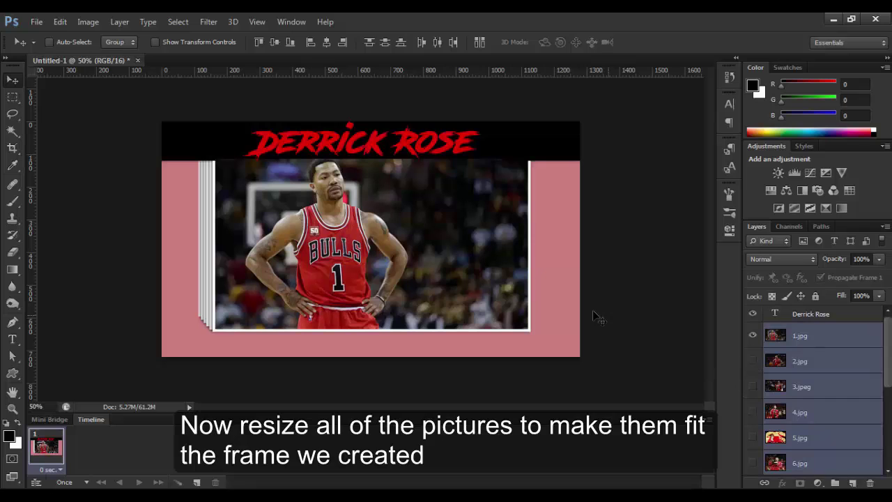
{"action": "left_click", "coordinate": [863, 357]}
Trim the 1.jpg photo's edges to fit inside the white frame
{"action": "left_click", "coordinate": [845, 345]}
{"action": "scroll", "coordinate": [450, 268], "scroll_direction": "up", "scroll_amount": 1}
{"action": "scroll", "coordinate": [450, 269], "scroll_direction": "up", "scroll_amount": 2}
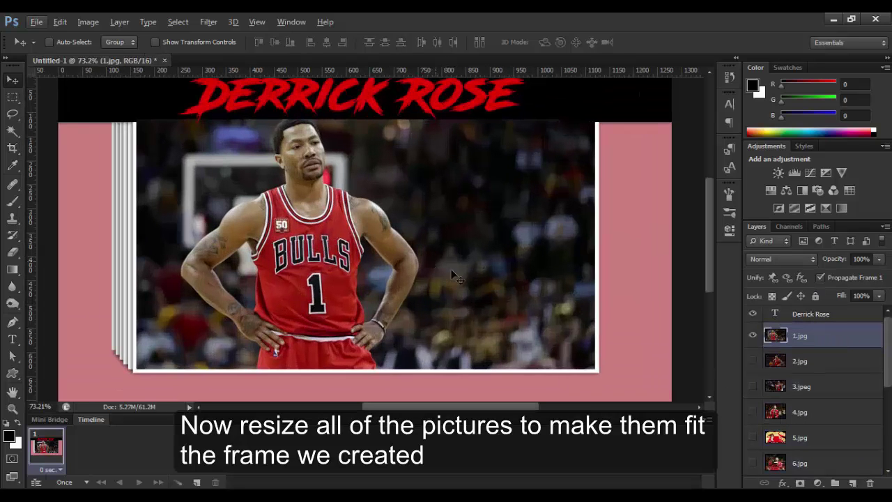
{"action": "key", "text": "ctrl+t"}
{"action": "left_click_drag", "start_coordinate": [596, 245], "coordinate": [591, 245]}
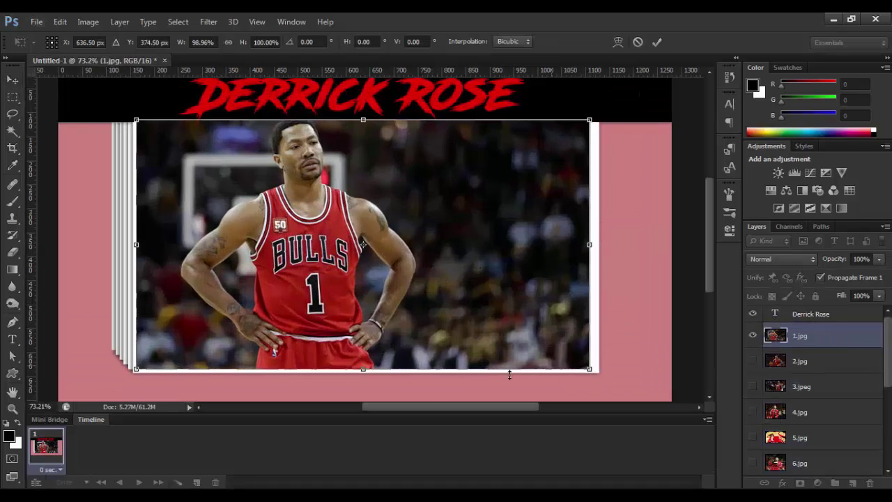
{"action": "left_click_drag", "start_coordinate": [363, 368], "coordinate": [363, 363]}
{"action": "left_click_drag", "start_coordinate": [136, 244], "coordinate": [142, 242]}
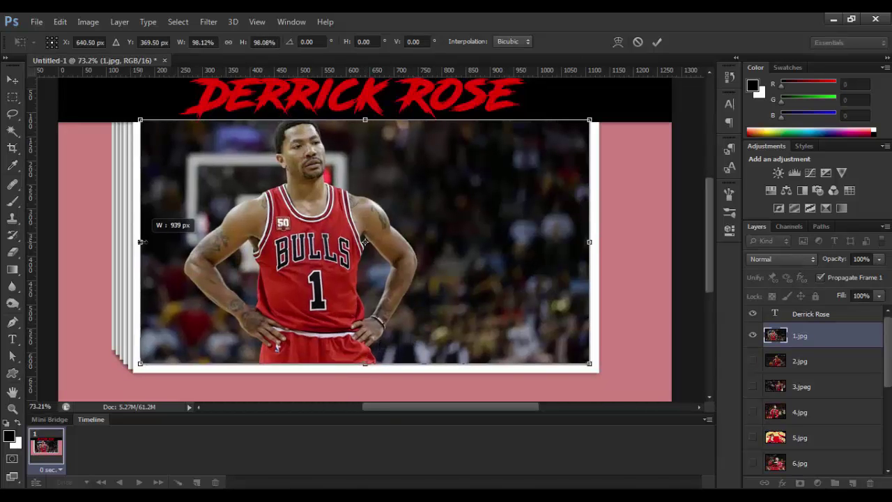
{"action": "key", "text": "Return"}
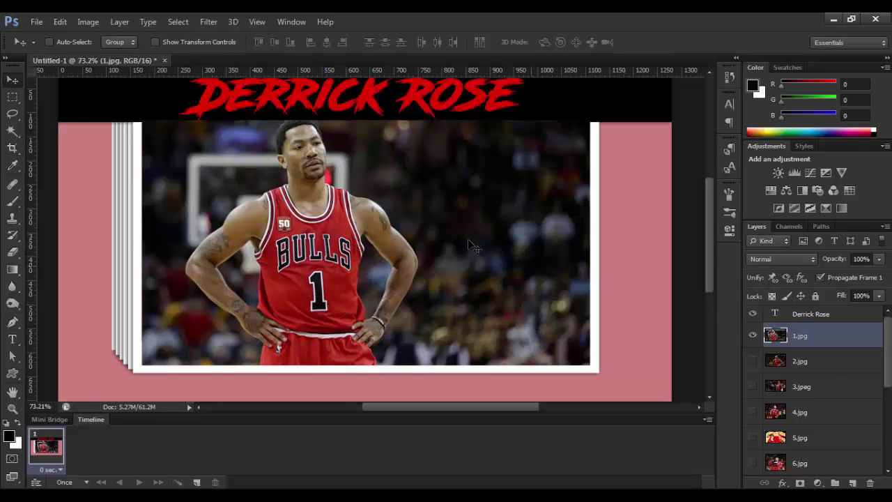
{"action": "key", "text": "ctrl+t"}
{"action": "left_click_drag", "start_coordinate": [366, 123], "coordinate": [378, 137]}
{"action": "scroll", "coordinate": [361, 117], "scroll_direction": "up", "scroll_amount": 3}
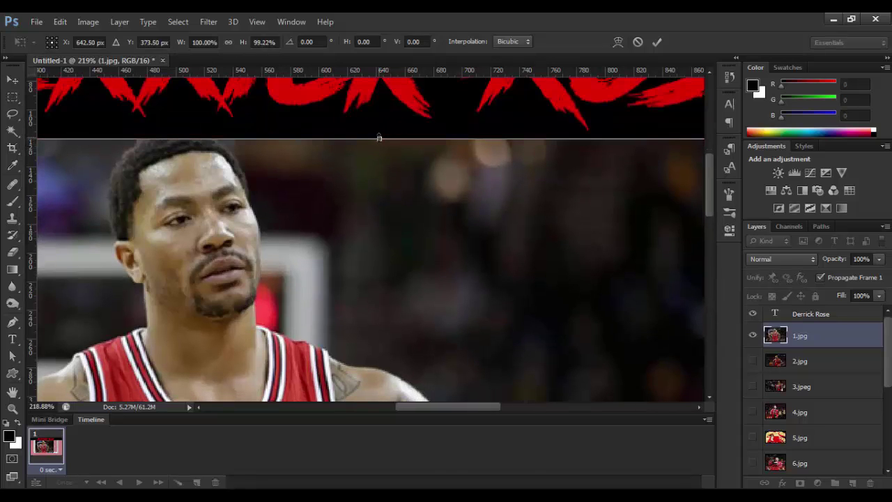
{"action": "key", "text": "Return"}
{"action": "scroll", "coordinate": [411, 202], "scroll_direction": "down", "scroll_amount": 3}
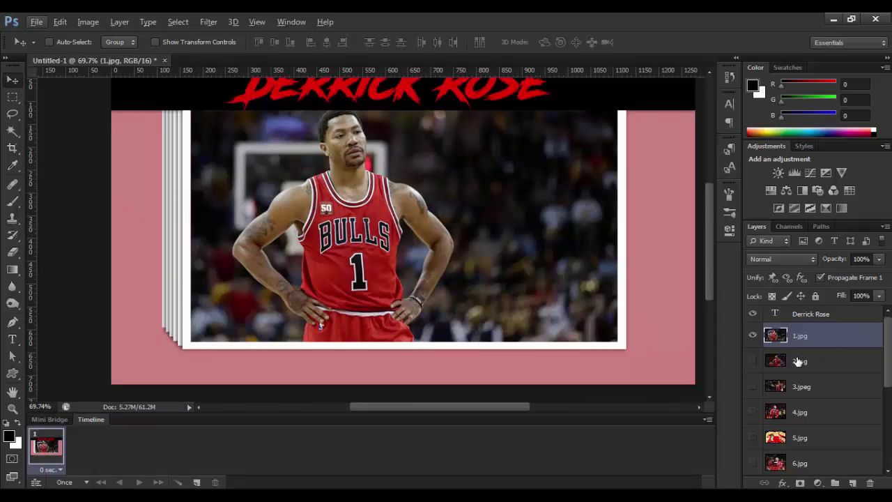
Show 2.jpg, hide 1.jpg, and scale 2.jpg to about 73.5% × 70.4% in the frame
{"action": "left_click", "coordinate": [754, 362]}
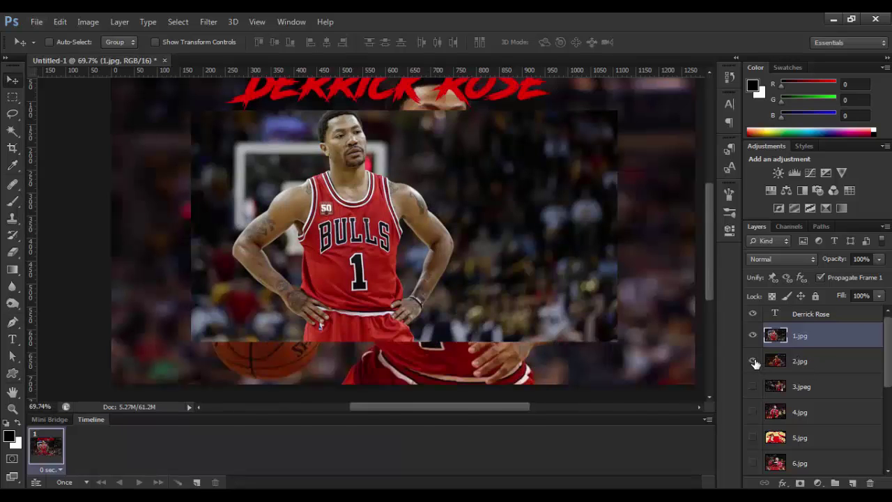
{"action": "left_click", "coordinate": [828, 365]}
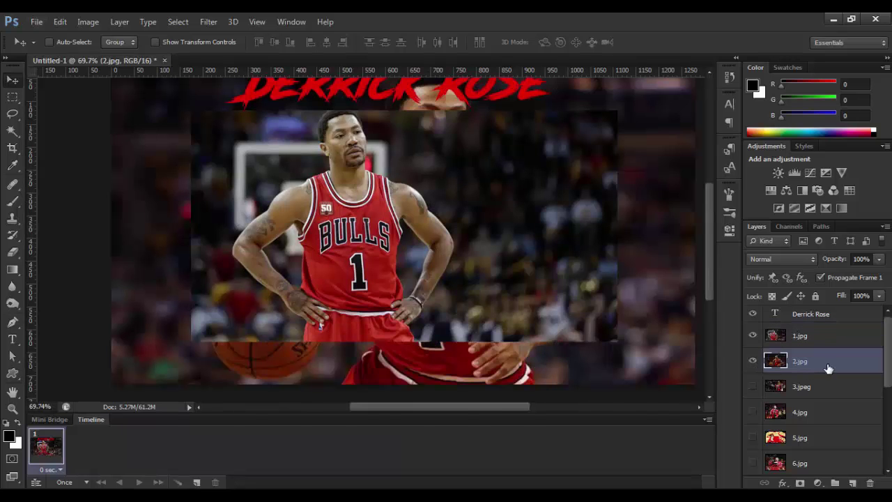
{"action": "left_click", "coordinate": [753, 336]}
{"action": "key", "text": "ctrl+t"}
{"action": "mouse_move", "coordinate": [112, 384]}
{"action": "left_mouse_down"}
{"action": "mouse_move", "coordinate": [197, 321]}
{"action": "mouse_move", "coordinate": [189, 343]}
{"action": "left_mouse_up"}
{"action": "left_click_drag", "start_coordinate": [324, 313], "coordinate": [324, 314]}
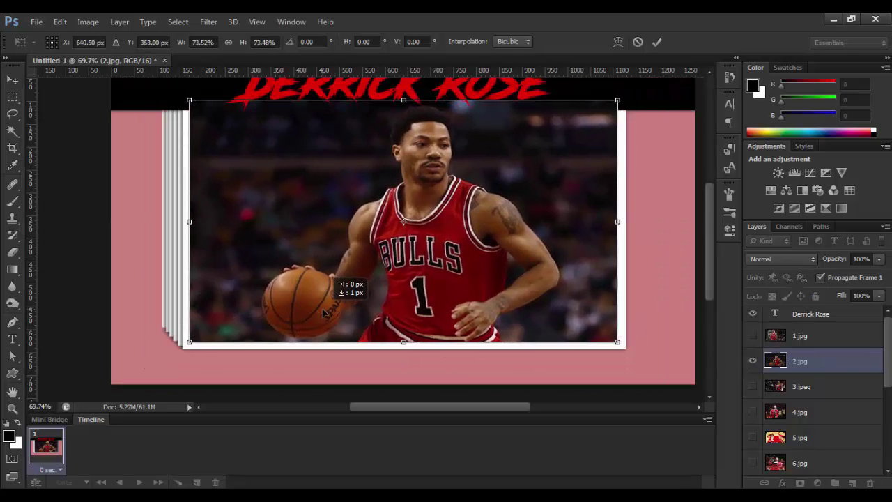
{"action": "left_click_drag", "start_coordinate": [403, 100], "coordinate": [395, 129]}
{"action": "scroll", "coordinate": [398, 161], "scroll_direction": "up", "scroll_amount": 5}
{"action": "scroll", "coordinate": [501, 277], "scroll_direction": "down", "scroll_amount": 3}
{"action": "scroll", "coordinate": [502, 277], "scroll_direction": "down", "scroll_amount": 2}
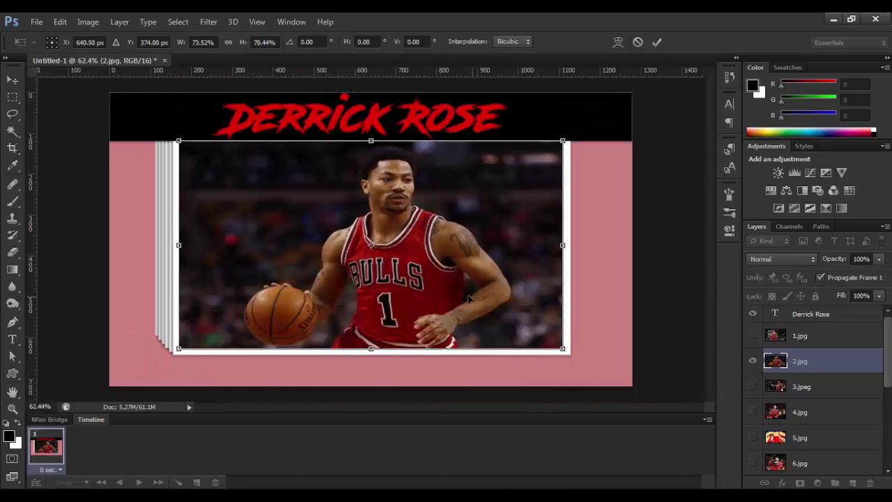
{"action": "key", "text": "Return"}
{"action": "scroll", "coordinate": [469, 298], "scroll_direction": "up", "scroll_amount": 2}
Show 3.jpeg instead of 2.jpg and scale it into the white frame
{"action": "left_click", "coordinate": [753, 386]}
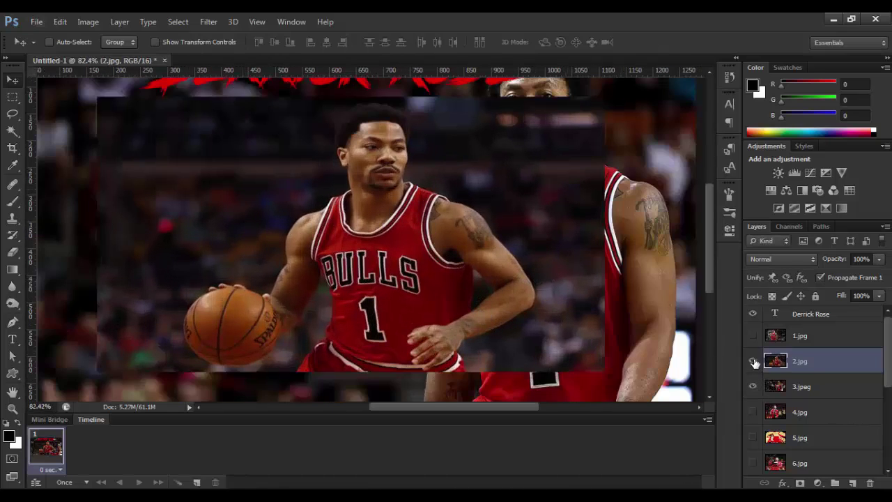
{"action": "left_click", "coordinate": [753, 361]}
{"action": "left_click", "coordinate": [802, 386]}
{"action": "scroll", "coordinate": [641, 360], "scroll_direction": "down", "scroll_amount": 1}
{"action": "scroll", "coordinate": [641, 359], "scroll_direction": "down", "scroll_amount": 2}
{"action": "key", "text": "ctrl+t"}
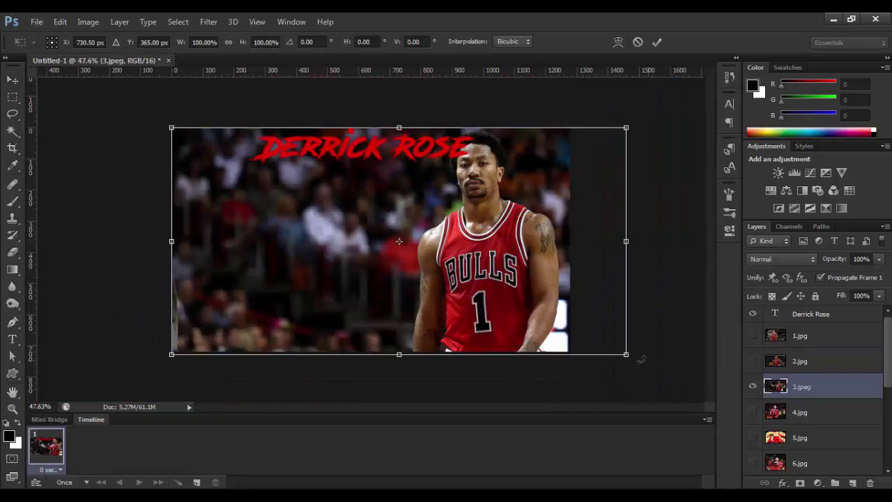
{"action": "left_click_drag", "start_coordinate": [626, 354], "coordinate": [543, 312]}
{"action": "left_click_drag", "start_coordinate": [492, 267], "coordinate": [460, 263]}
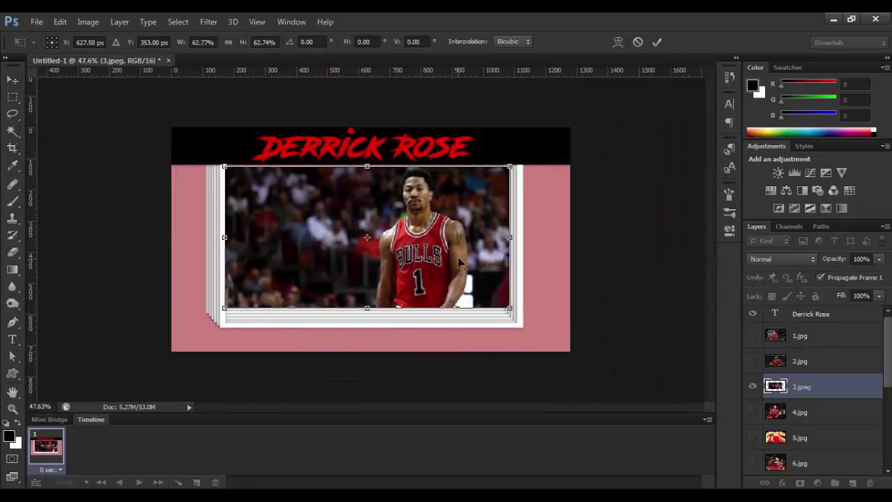
{"action": "scroll", "coordinate": [460, 263], "scroll_direction": "up", "scroll_amount": 2}
{"action": "left_click_drag", "start_coordinate": [565, 339], "coordinate": [589, 350]}
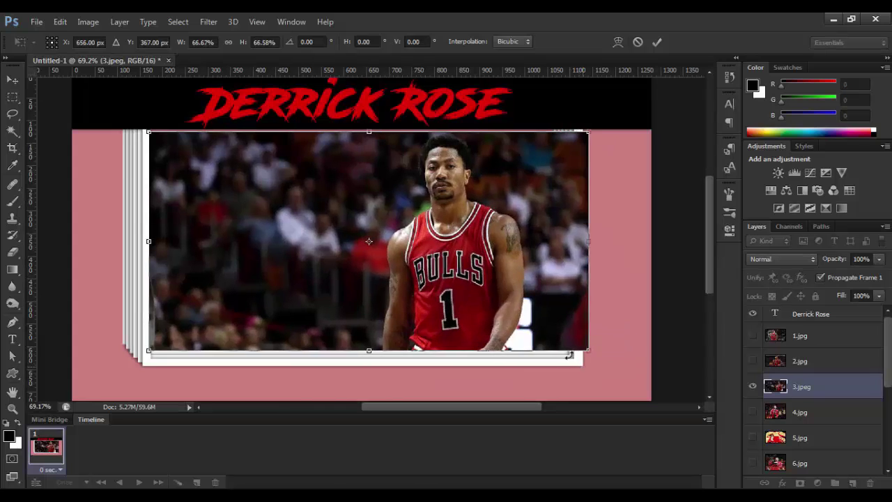
{"action": "mouse_move", "coordinate": [473, 307]}
{"action": "left_mouse_down"}
{"action": "mouse_move", "coordinate": [466, 314]}
{"action": "mouse_move", "coordinate": [430, 305]}
{"action": "left_mouse_up"}
{"action": "left_click_drag", "start_coordinate": [551, 347], "coordinate": [573, 357]}
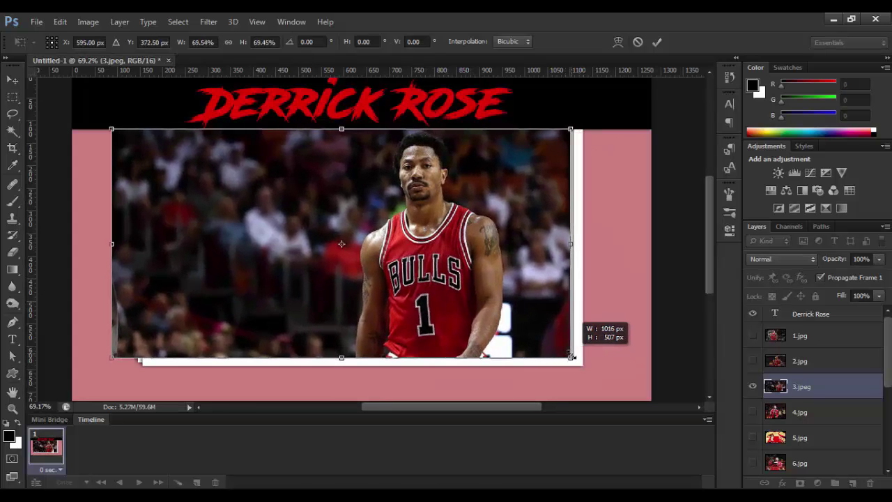
{"action": "key", "text": "Return"}
Delete the strip at the left edge of the 3.jpeg photo
{"action": "left_click", "coordinate": [13, 97]}
{"action": "left_click_drag", "start_coordinate": [155, 120], "coordinate": [140, 380]}
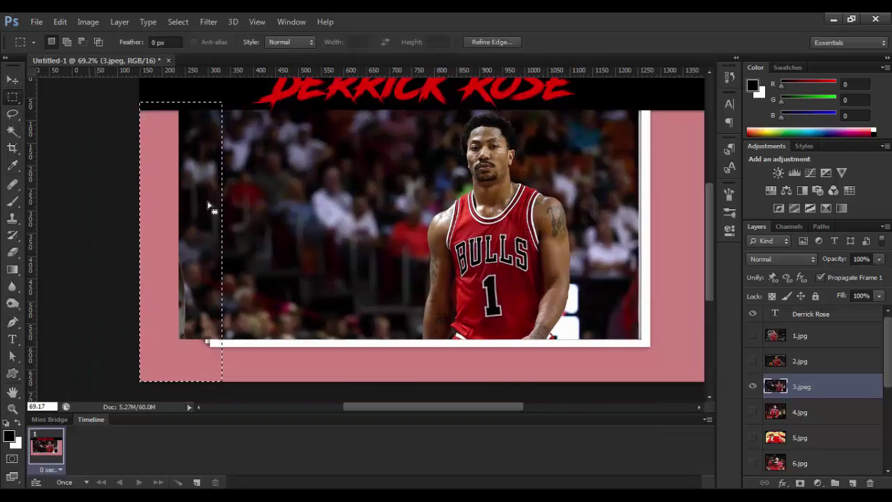
{"action": "left_click", "coordinate": [208, 207]}
{"action": "key", "text": "Delete"}
{"action": "key", "text": "ctrl+z"}
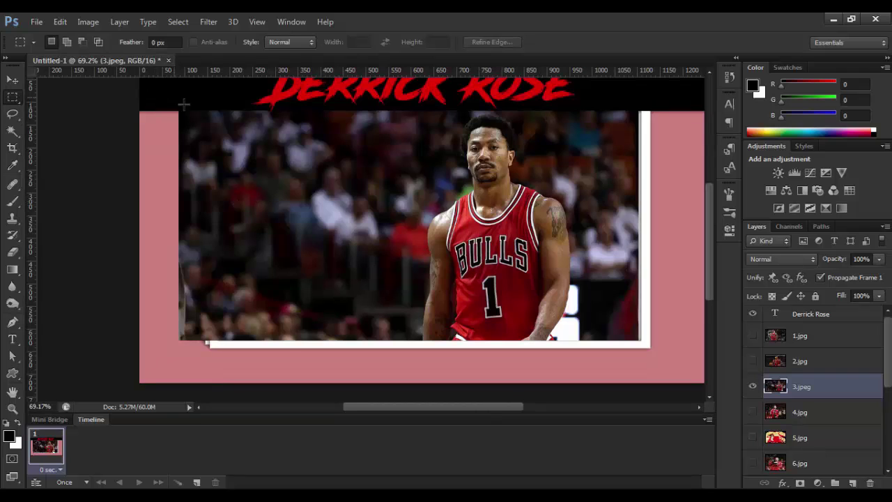
{"action": "left_click_drag", "start_coordinate": [175, 98], "coordinate": [234, 356]}
{"action": "key", "text": "Delete"}
{"action": "key", "text": "ctrl+d"}
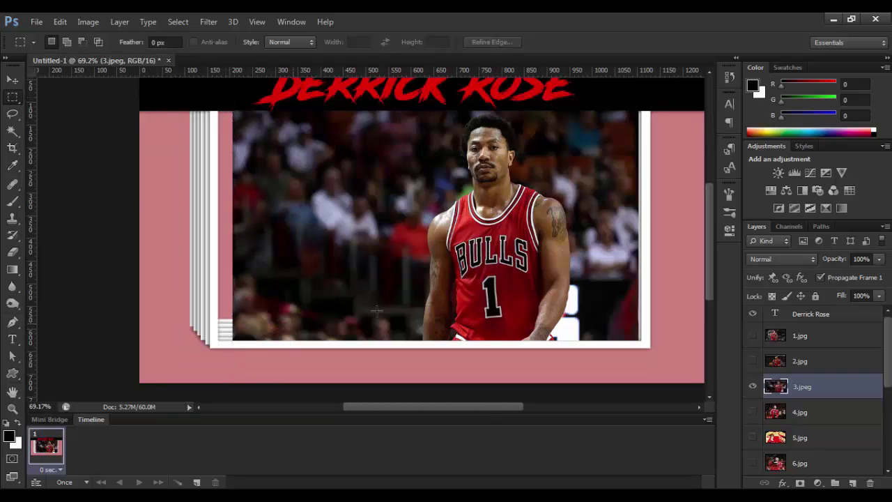
{"action": "left_click_drag", "start_coordinate": [377, 311], "coordinate": [332, 321]}
Stretch 3.jpeg's left edge out to the frame and make 4.jpg visible
{"action": "key", "text": "ctrl+t"}
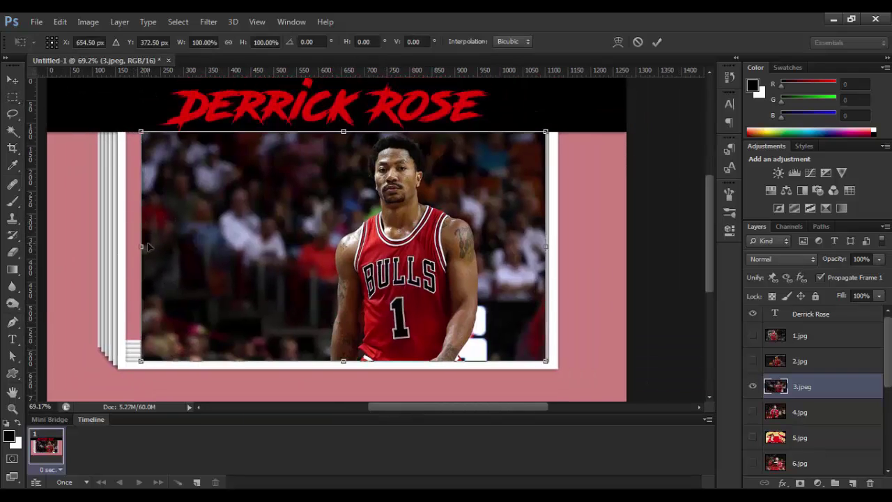
{"action": "left_click_drag", "start_coordinate": [141, 246], "coordinate": [125, 246]}
{"action": "key", "text": "Return"}
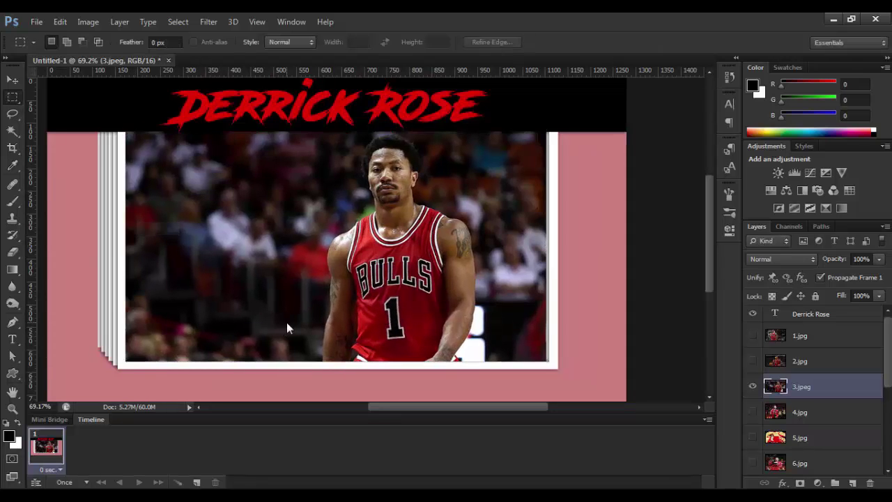
{"action": "key", "text": "ctrl+t"}
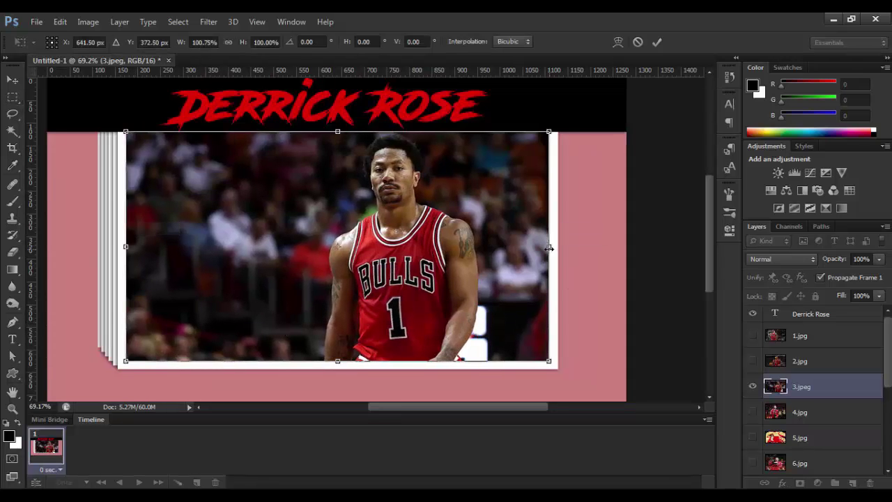
{"action": "key", "text": "Return"}
{"action": "scroll", "coordinate": [435, 91], "scroll_direction": "up", "scroll_amount": 2}
{"action": "scroll", "coordinate": [370, 153], "scroll_direction": "down", "scroll_amount": 2}
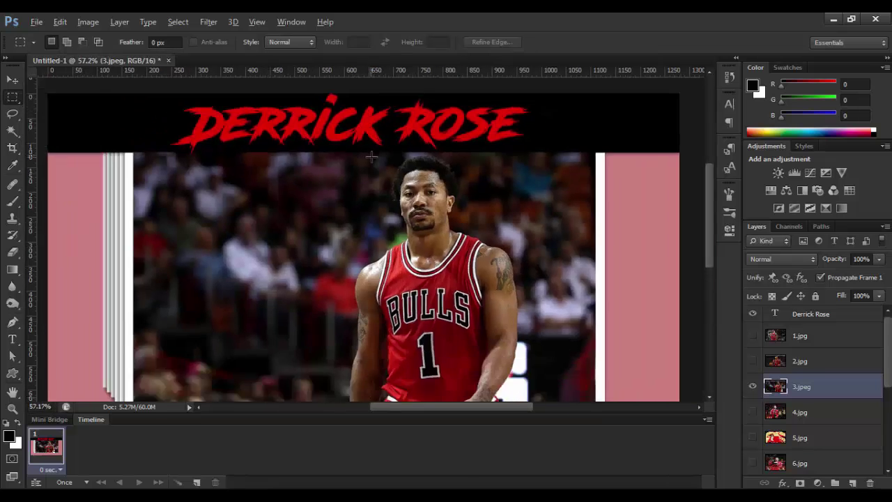
{"action": "scroll", "coordinate": [435, 281], "scroll_direction": "down", "scroll_amount": 2}
{"action": "left_click", "coordinate": [752, 412]}
Hide 3.jpeg and try shrinking 4.jpg, then cancel it and zoom the canvas to fit
{"action": "left_click", "coordinate": [752, 386]}
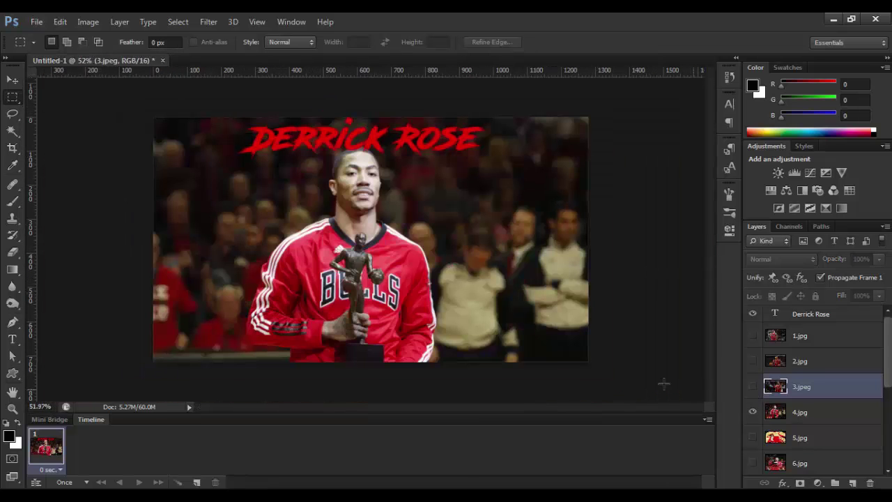
{"action": "scroll", "coordinate": [590, 358], "scroll_direction": "down", "scroll_amount": 1}
{"action": "scroll", "coordinate": [591, 357], "scroll_direction": "down", "scroll_amount": 1}
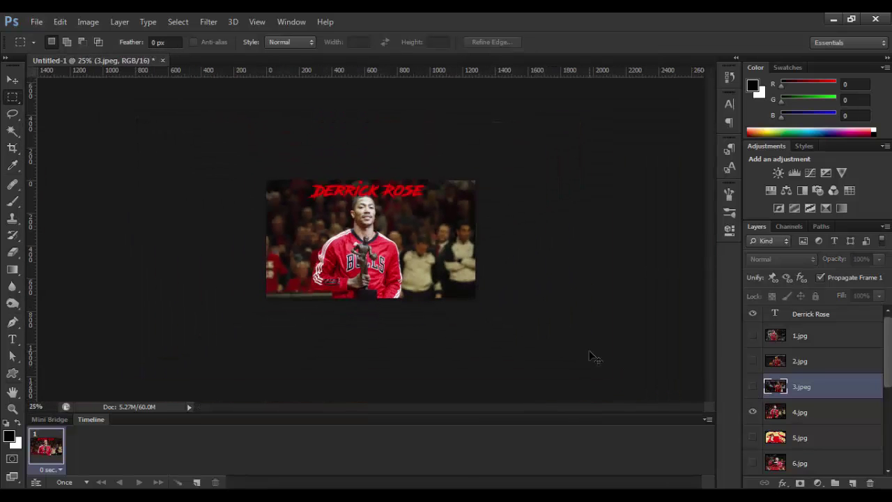
{"action": "left_click", "coordinate": [800, 412]}
{"action": "key", "text": "ctrl+t"}
{"action": "left_click_drag", "start_coordinate": [475, 327], "coordinate": [453, 311]}
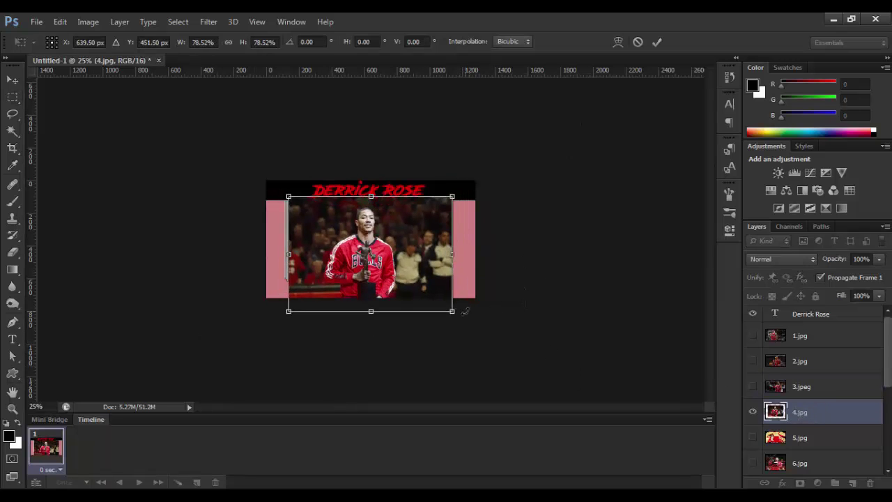
{"action": "left_click", "coordinate": [639, 43]}
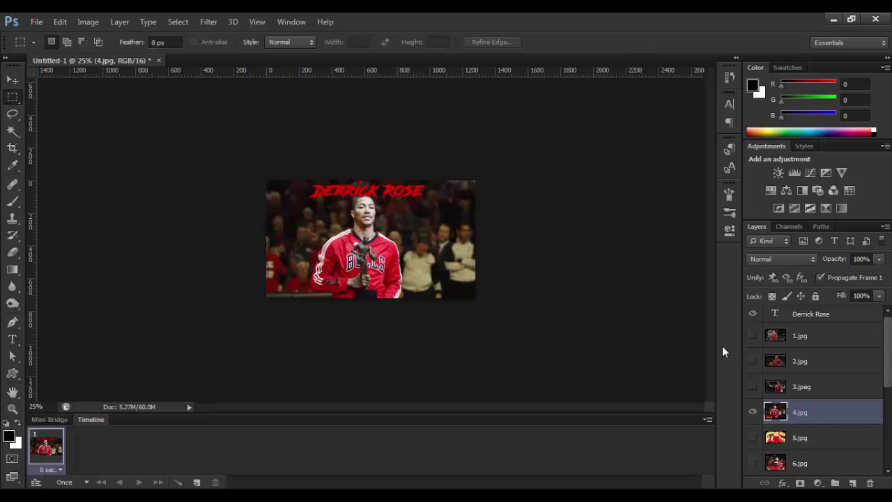
{"action": "key", "text": "alt+bracketright"}
{"action": "key", "text": "ctrl+0"}
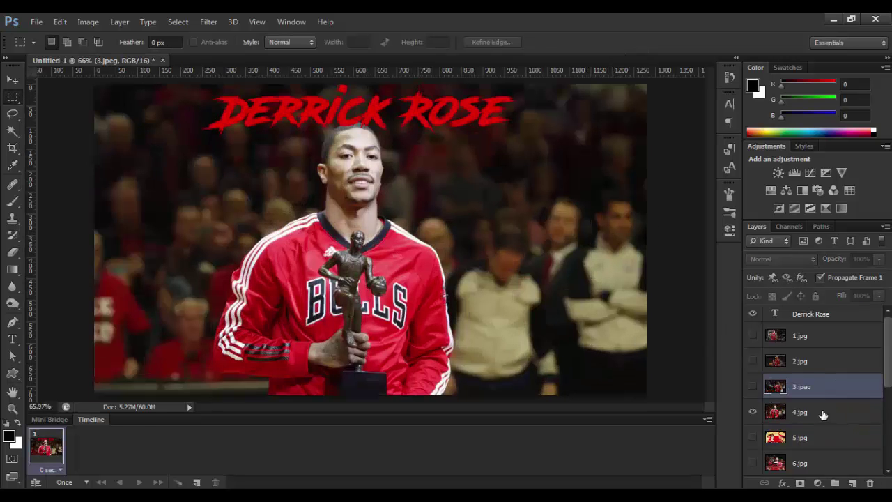
Scale the 4.jpg trophy photo to about 54% and position it to fill the white frame
{"action": "left_click", "coordinate": [823, 415]}
{"action": "key", "text": "ctrl+t"}
{"action": "left_click_drag", "start_coordinate": [646, 84], "coordinate": [509, 158]}
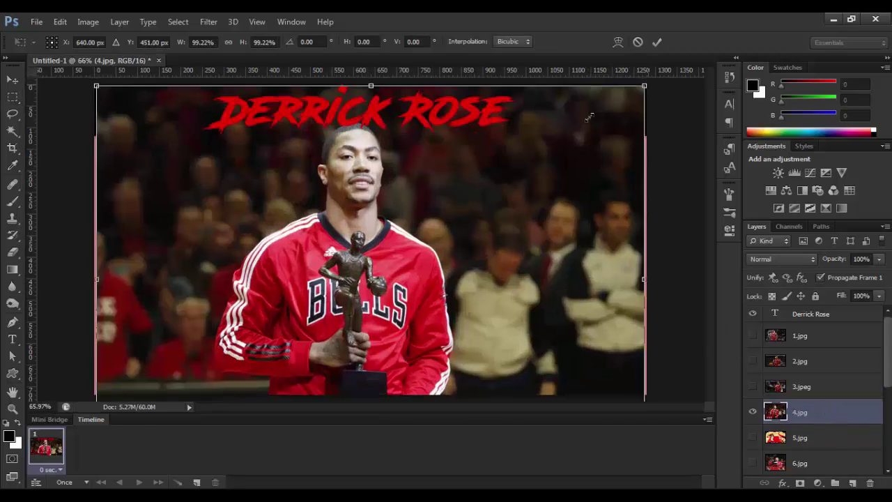
{"action": "left_click_drag", "start_coordinate": [460, 274], "coordinate": [547, 226]}
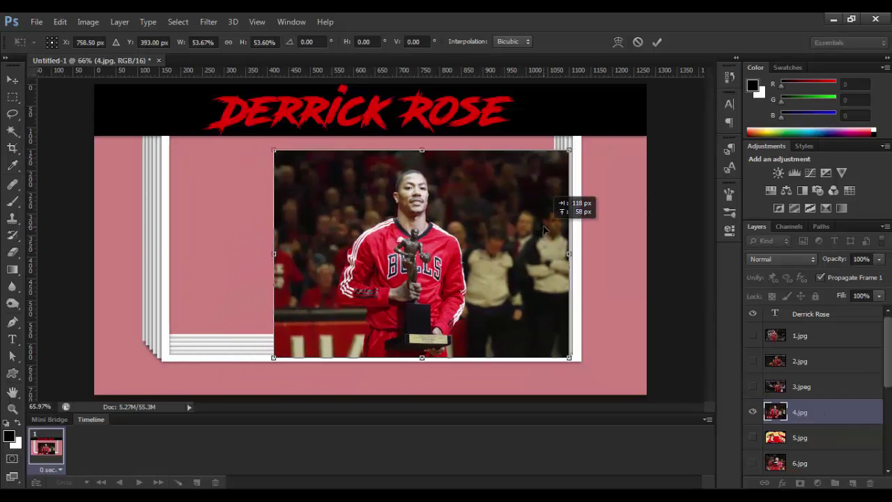
{"action": "left_click_drag", "start_coordinate": [278, 146], "coordinate": [262, 135]}
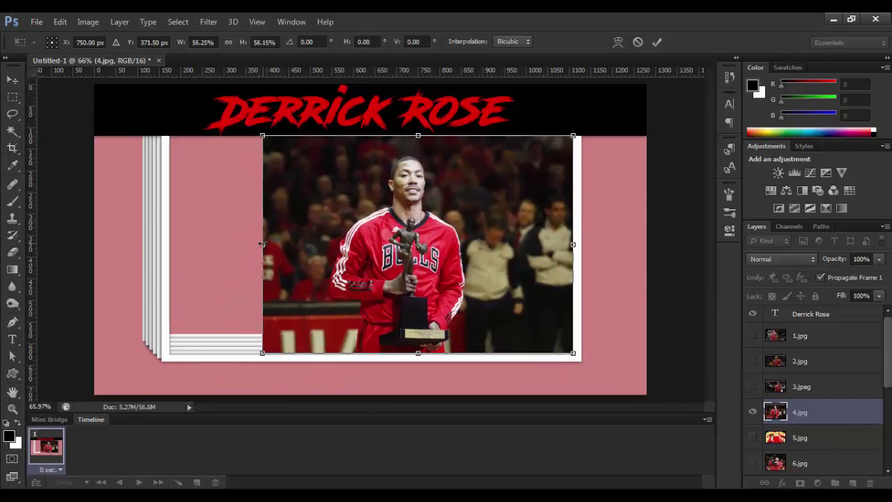
{"action": "left_click_drag", "start_coordinate": [263, 244], "coordinate": [168, 233]}
{"action": "key", "text": "Return"}
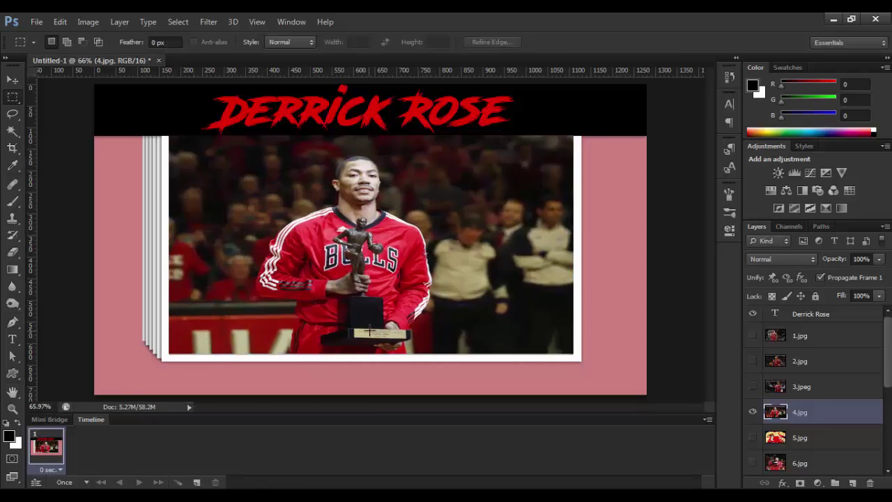
{"action": "key", "text": "v"}
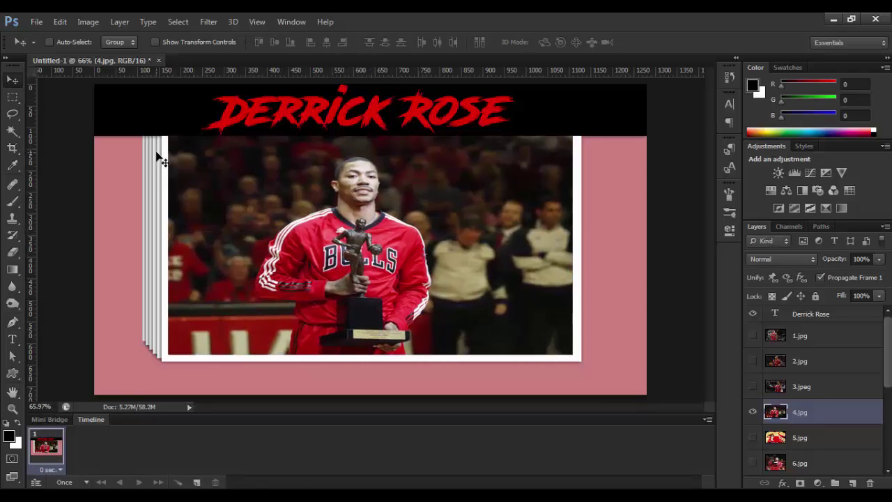
{"action": "key", "text": "ctrl+t"}
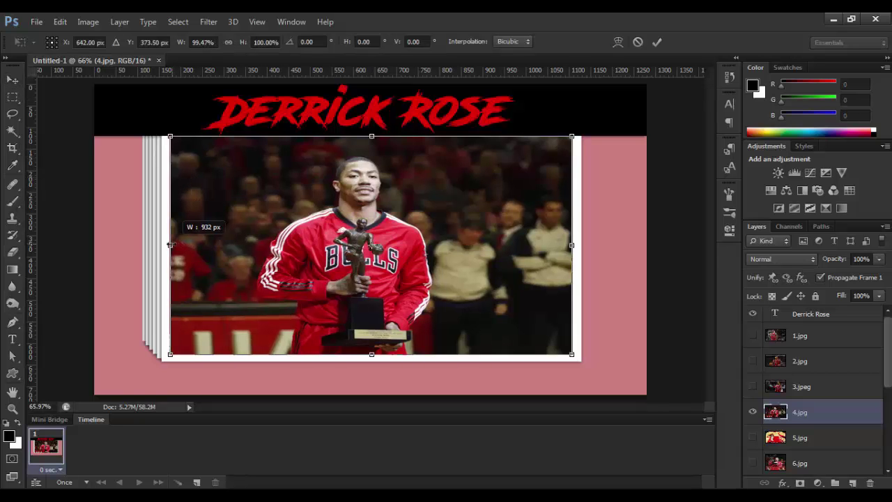
{"action": "key", "text": "Return"}
Show the 5.jpg dunk photo, scale it to fill the frame, then hide it
{"action": "scroll", "coordinate": [328, 133], "scroll_direction": "up", "scroll_amount": 3}
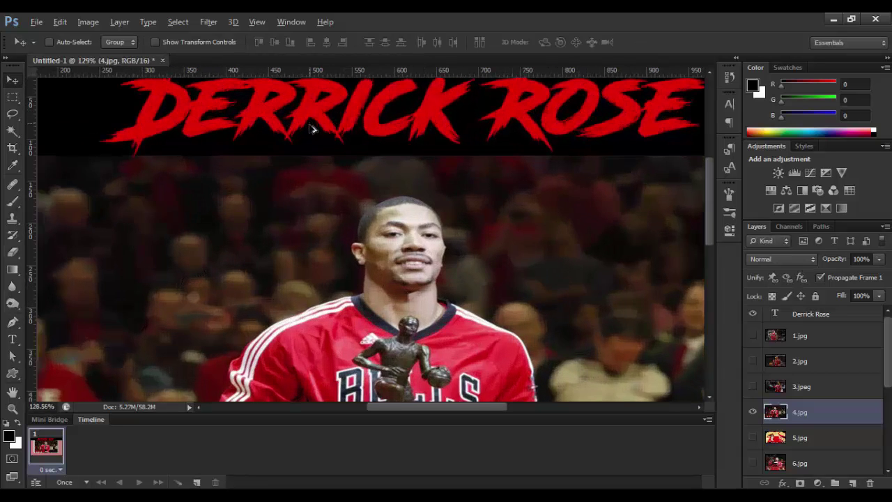
{"action": "scroll", "coordinate": [328, 132], "scroll_direction": "down", "scroll_amount": 4}
{"action": "left_click", "coordinate": [753, 438]}
{"action": "left_click", "coordinate": [795, 438]}
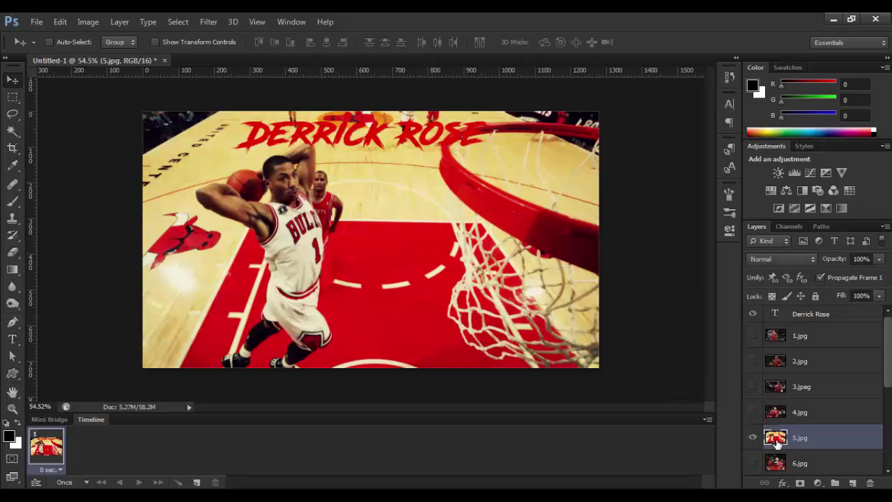
{"action": "key", "text": "ctrl+t"}
{"action": "left_click_drag", "start_coordinate": [599, 367], "coordinate": [412, 263]}
{"action": "mouse_move", "coordinate": [343, 240]}
{"action": "left_mouse_down"}
{"action": "mouse_move", "coordinate": [439, 278]}
{"action": "mouse_move", "coordinate": [405, 280]}
{"action": "left_mouse_up"}
{"action": "left_click_drag", "start_coordinate": [474, 298], "coordinate": [532, 335]}
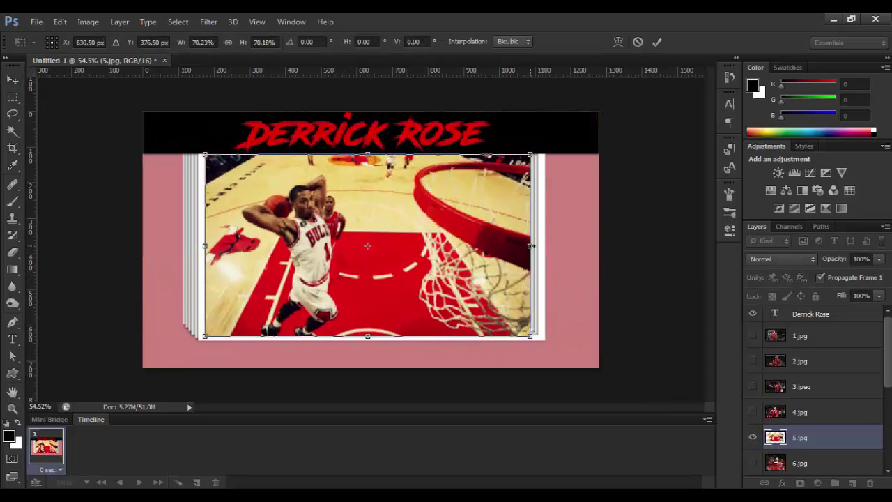
{"action": "left_click_drag", "start_coordinate": [530, 246], "coordinate": [538, 244]}
{"action": "left_click_drag", "start_coordinate": [367, 335], "coordinate": [373, 334]}
{"action": "key", "text": "Return"}
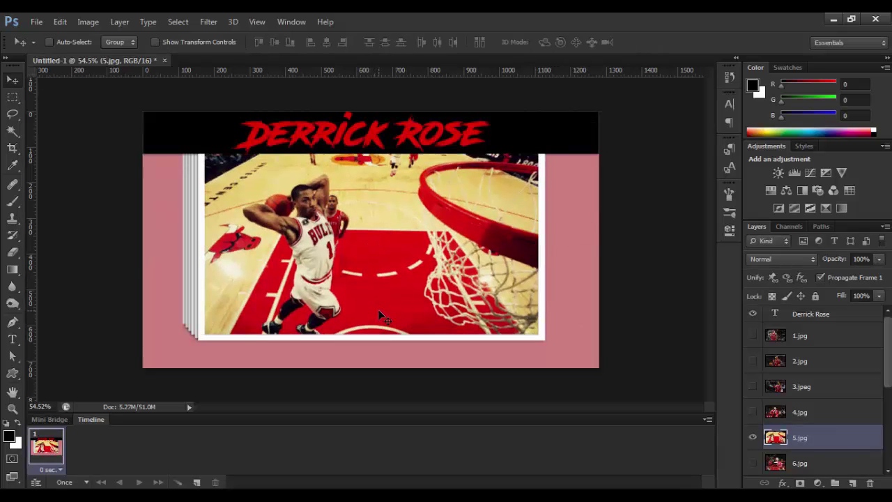
{"action": "scroll", "coordinate": [774, 404], "scroll_direction": "down", "scroll_amount": 1}
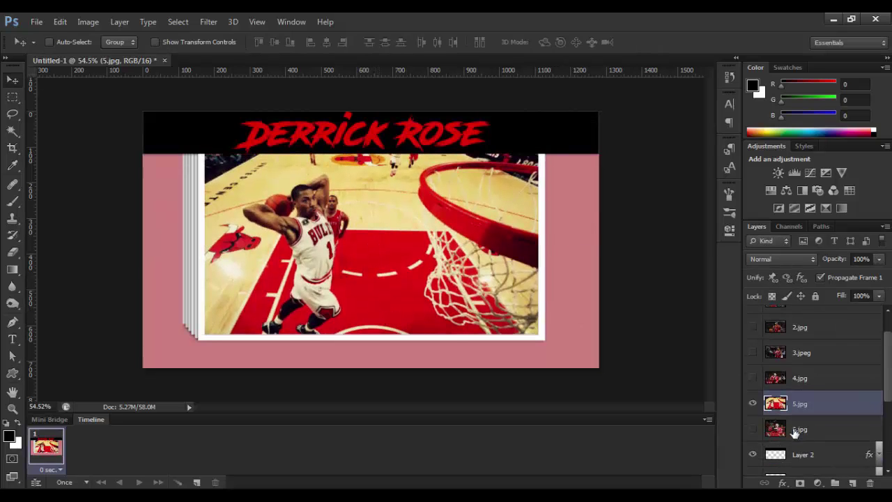
{"action": "left_click", "coordinate": [753, 404]}
Show 6.jpg and scale the trophy photo to fill the white frame
{"action": "left_click", "coordinate": [752, 429]}
{"action": "left_click", "coordinate": [796, 426]}
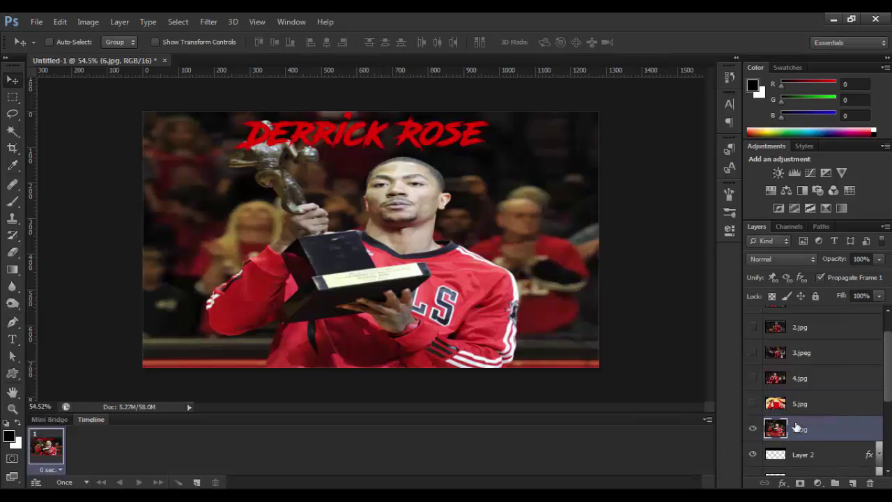
{"action": "key", "text": "ctrl+t"}
{"action": "mouse_move", "coordinate": [591, 95]}
{"action": "left_mouse_down"}
{"action": "mouse_move", "coordinate": [446, 195]}
{"action": "mouse_move", "coordinate": [479, 229]}
{"action": "left_mouse_up"}
{"action": "left_click_drag", "start_coordinate": [514, 399], "coordinate": [448, 346]}
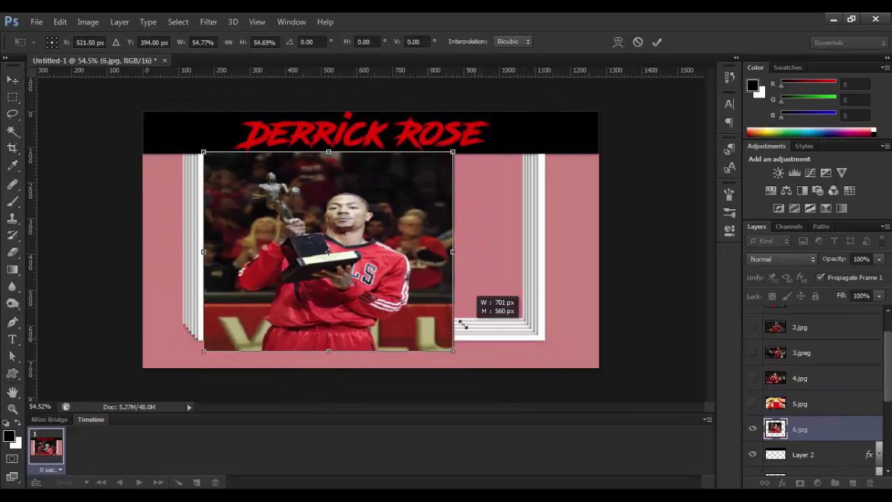
{"action": "left_click_drag", "start_coordinate": [452, 250], "coordinate": [516, 250]}
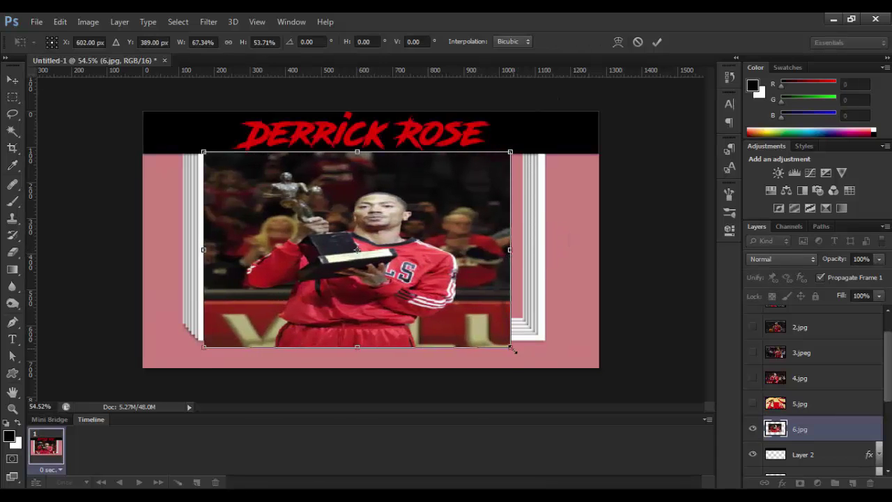
{"action": "left_click_drag", "start_coordinate": [515, 346], "coordinate": [540, 363]}
{"action": "key", "text": "Return"}
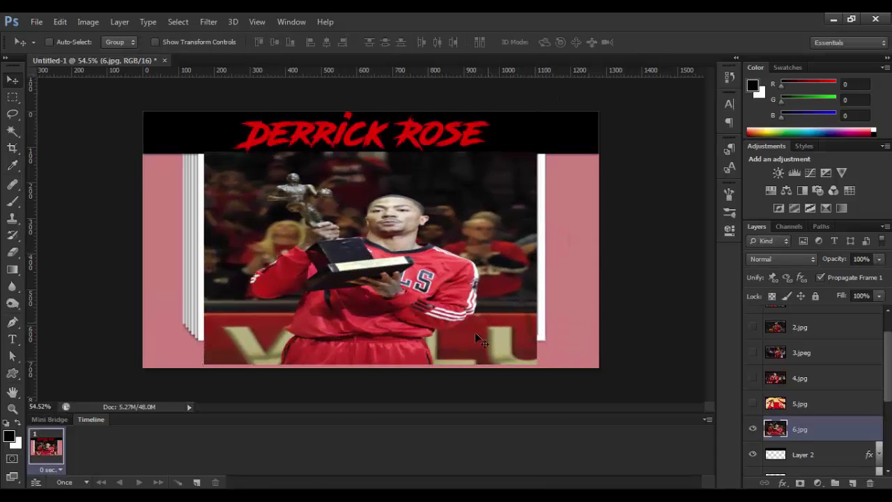
Delete the strip of the trophy photo overflowing below the frame and nudge it up
{"action": "key", "text": "m"}
{"action": "left_click_drag", "start_coordinate": [544, 341], "coordinate": [140, 373]}
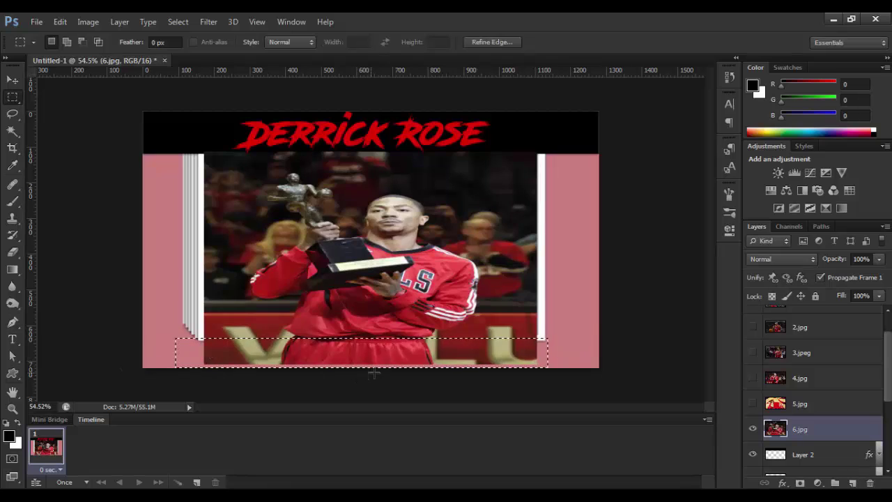
{"action": "key", "text": "Delete"}
{"action": "key", "text": "ctrl+d"}
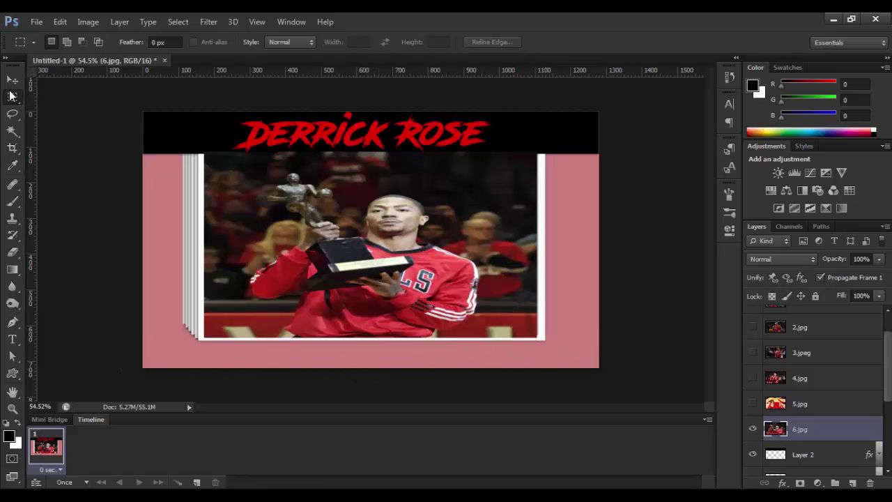
{"action": "key", "text": "v"}
{"action": "key", "text": "Up"}
{"action": "key", "text": "Up"}
{"action": "key", "text": "Up"}
{"action": "key", "text": "Up"}
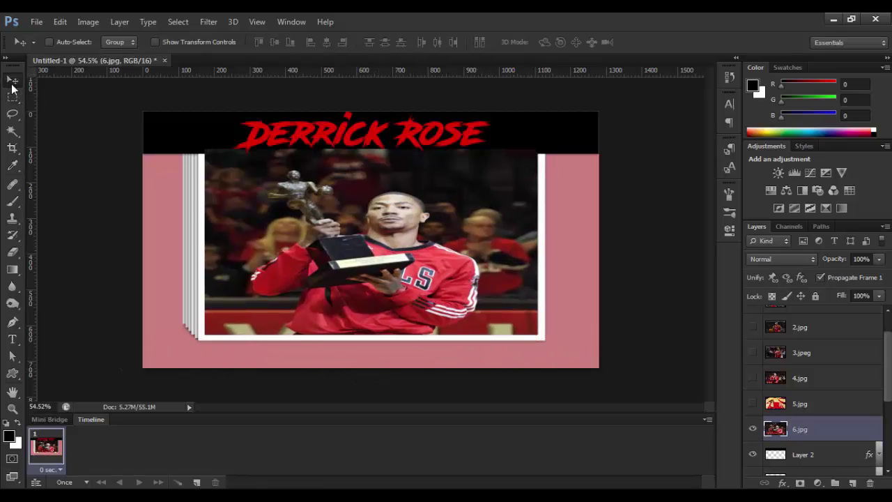
Check the title band area and fine-tune the trophy photo's bottom edge
{"action": "key", "text": "m"}
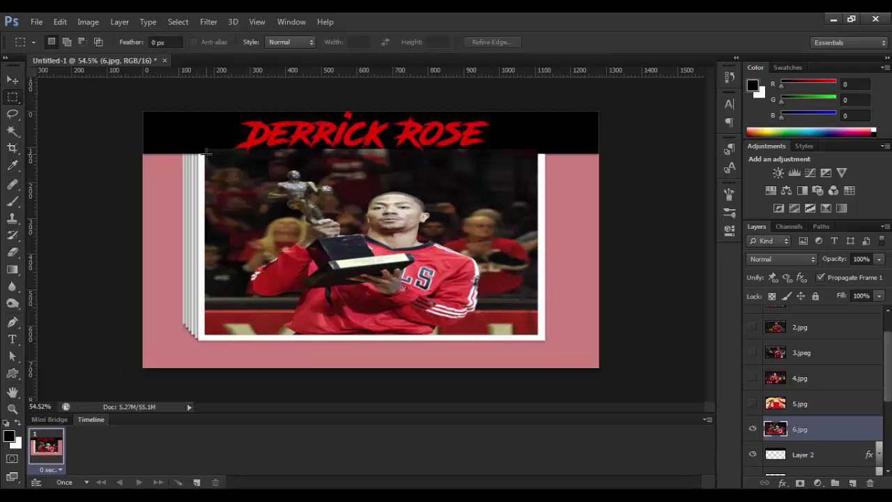
{"action": "left_click_drag", "start_coordinate": [205, 152], "coordinate": [583, 111]}
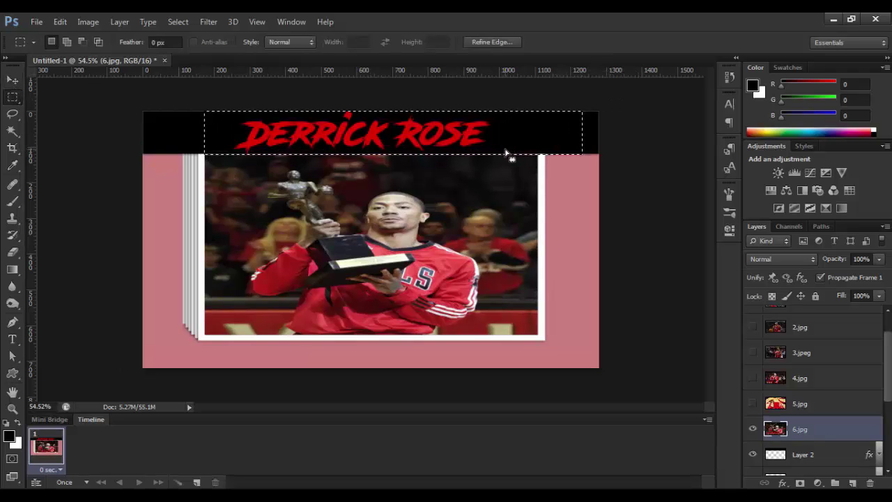
{"action": "left_click", "coordinate": [506, 153]}
{"action": "left_click", "coordinate": [12, 76]}
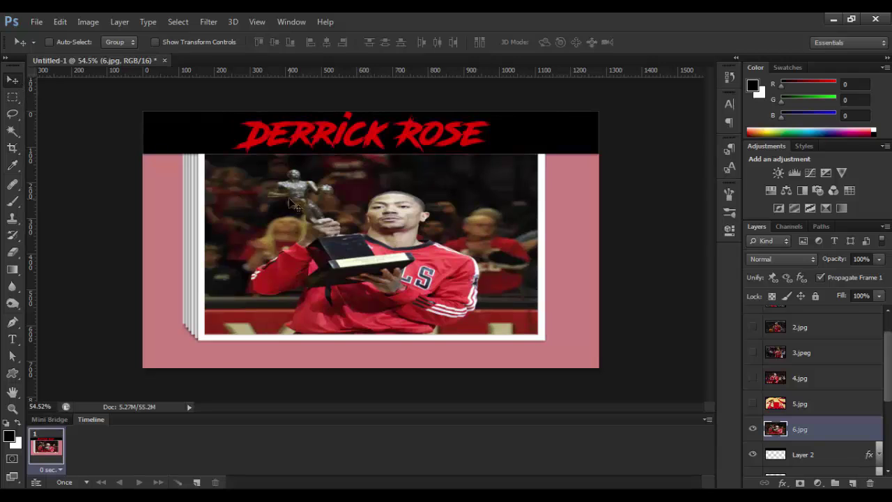
{"action": "key", "text": "ctrl+t"}
{"action": "scroll", "coordinate": [370, 337], "scroll_direction": "up", "scroll_amount": 3}
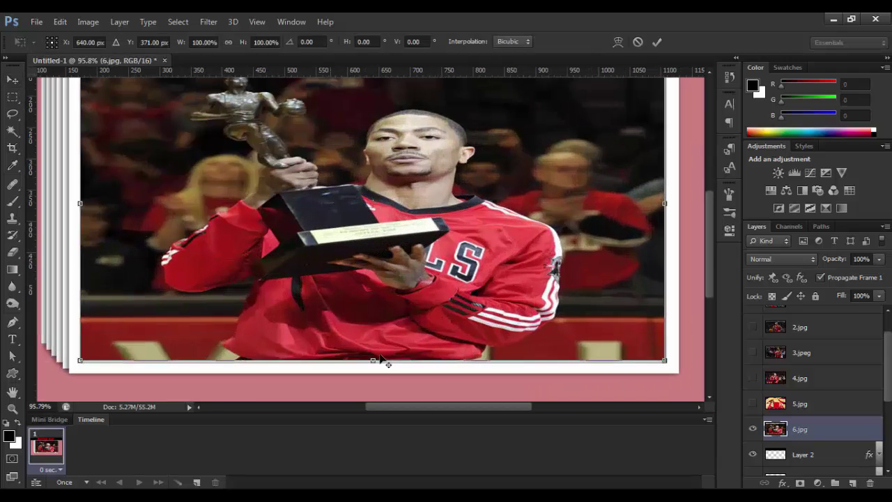
{"action": "key", "text": "Return"}
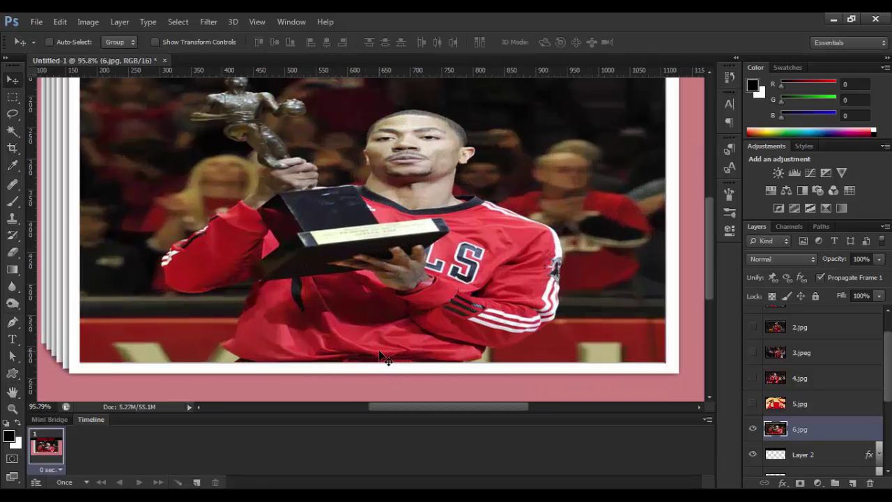
{"action": "key", "text": "ctrl+t"}
{"action": "left_click_drag", "start_coordinate": [373, 361], "coordinate": [373, 352]}
{"action": "key", "text": "Return"}
Make photo layers 1.jpg through 5.jpg visible again and select 1.jpg
{"action": "scroll", "coordinate": [331, 239], "scroll_direction": "down", "scroll_amount": 1}
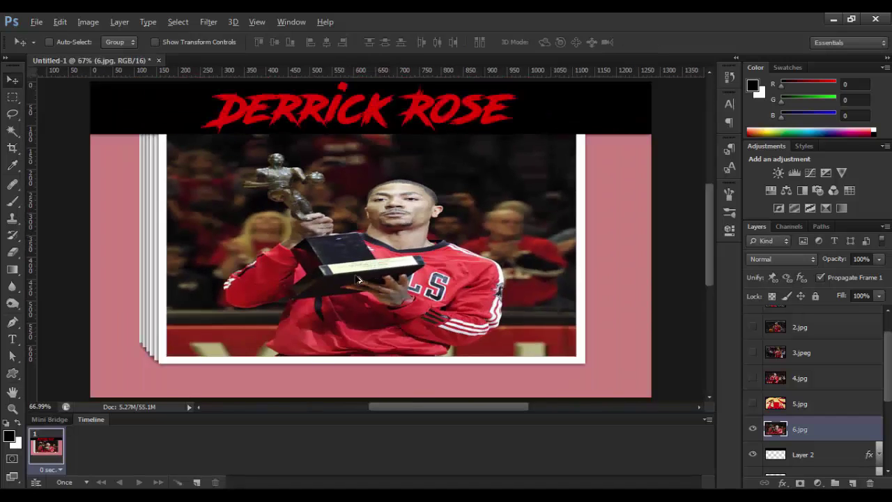
{"action": "scroll", "coordinate": [359, 280], "scroll_direction": "down", "scroll_amount": 1}
{"action": "left_click_drag", "start_coordinate": [753, 336], "coordinate": [752, 438]}
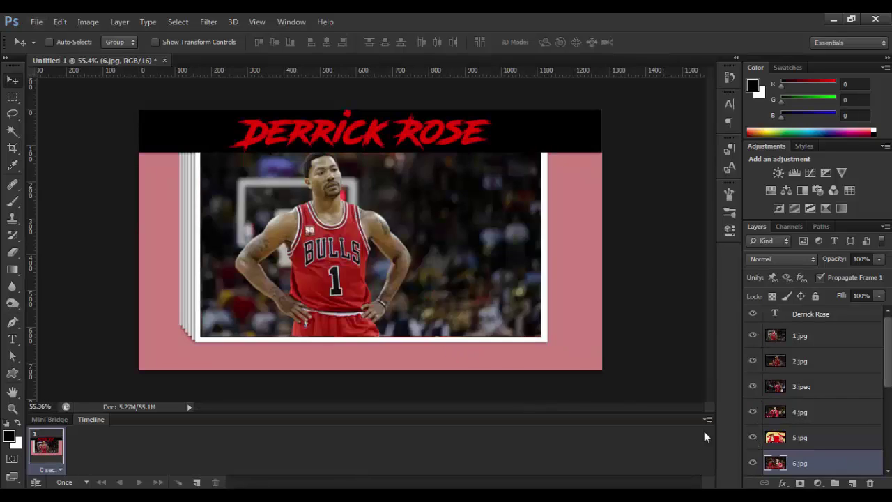
{"action": "left_click", "coordinate": [799, 336]}
Slightly widen 1.jpg and adjust its bottom edge, then fit the image in view
{"action": "scroll", "coordinate": [216, 356], "scroll_direction": "up", "scroll_amount": 3}
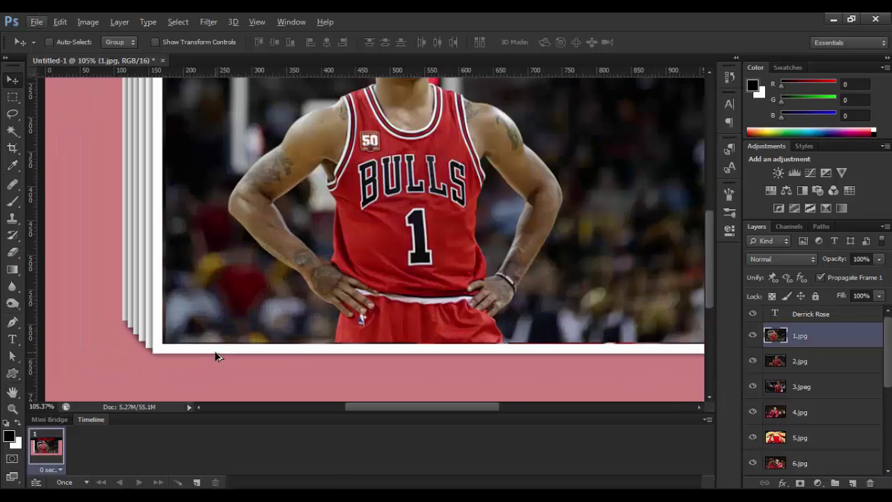
{"action": "key", "text": "ctrl+t"}
{"action": "left_click_drag", "start_coordinate": [162, 168], "coordinate": [161, 168]}
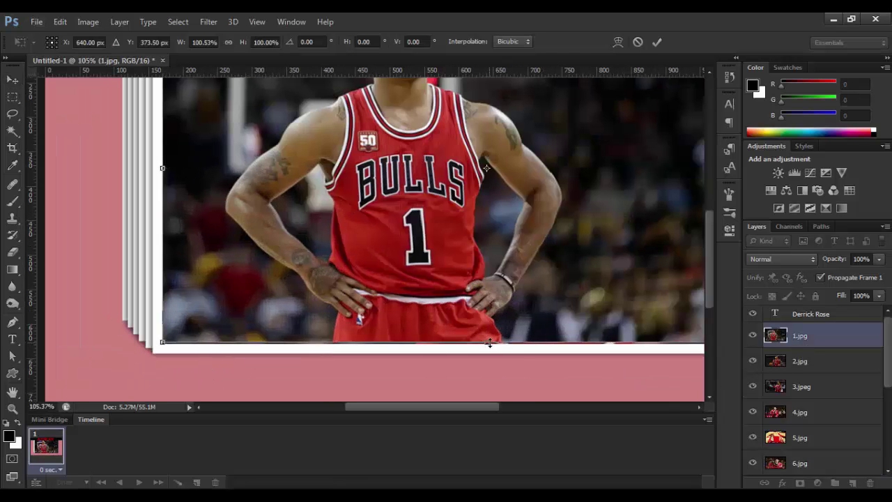
{"action": "left_click_drag", "start_coordinate": [489, 343], "coordinate": [490, 339]}
{"action": "key", "text": "Return"}
{"action": "key", "text": "ctrl+0"}
Hide photos 1–4 in turn to check each fits the frame, then show all layers again
{"action": "left_click", "coordinate": [753, 336]}
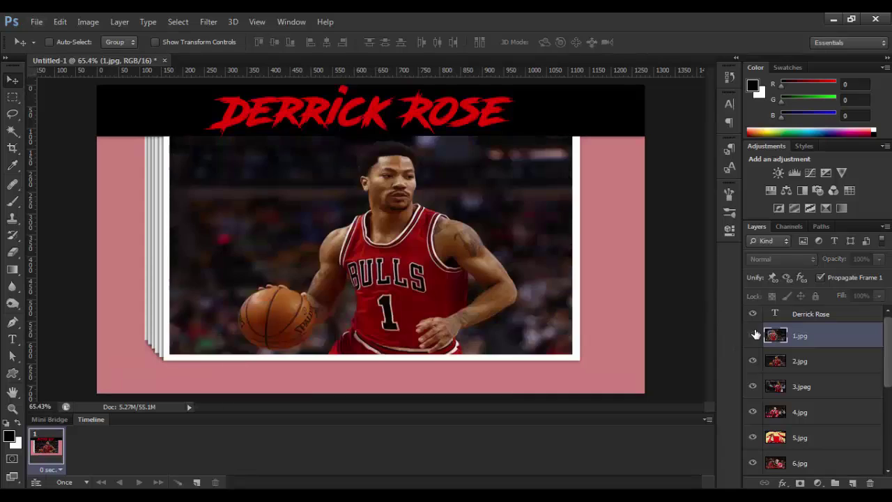
{"action": "left_click", "coordinate": [753, 361]}
{"action": "left_click", "coordinate": [753, 386]}
{"action": "left_click", "coordinate": [753, 412]}
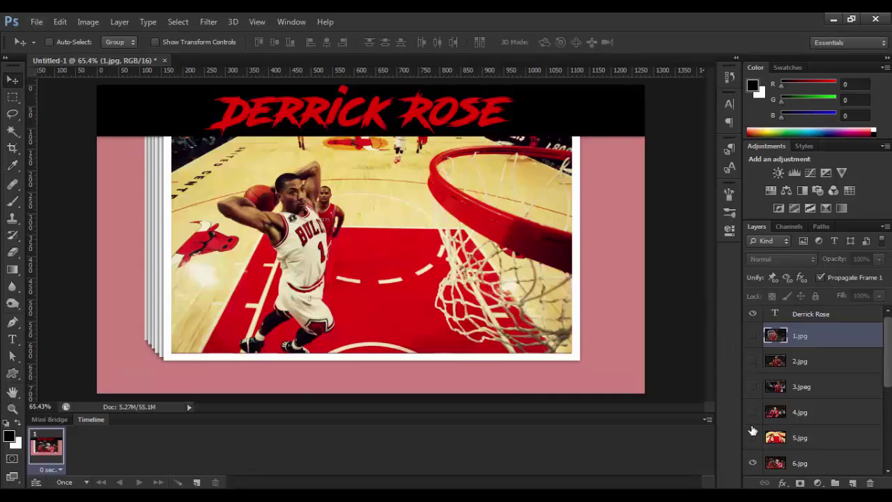
{"action": "left_click", "coordinate": [753, 463]}
{"action": "left_click", "coordinate": [753, 335]}
{"action": "left_click_drag", "start_coordinate": [753, 361], "coordinate": [753, 463]}
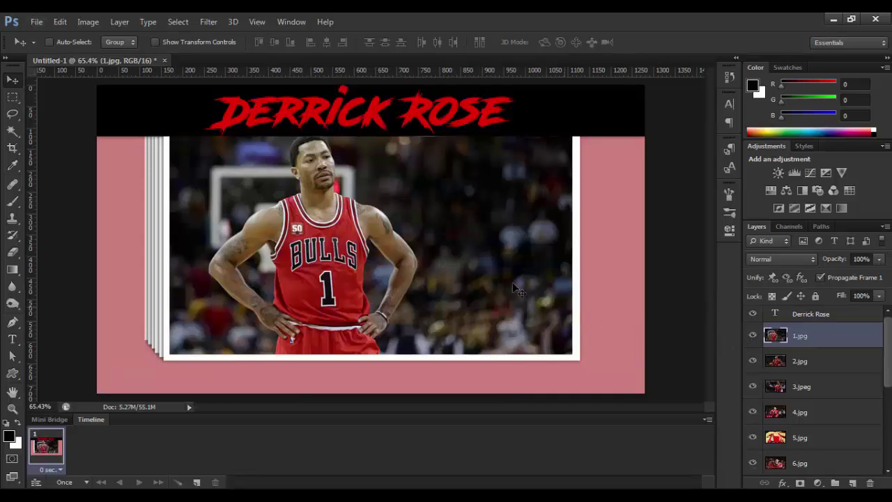
{"action": "scroll", "coordinate": [520, 288], "scroll_direction": "up", "scroll_amount": 1}
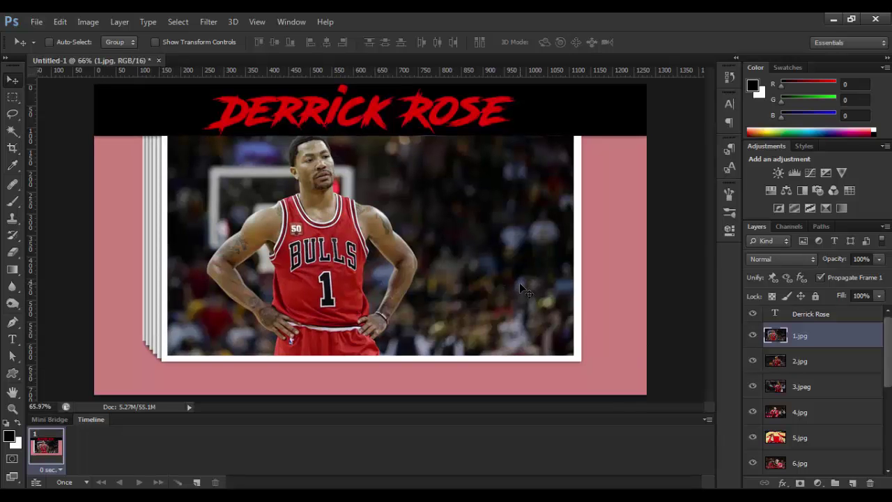
{"action": "scroll", "coordinate": [519, 282], "scroll_direction": "up", "scroll_amount": 5}
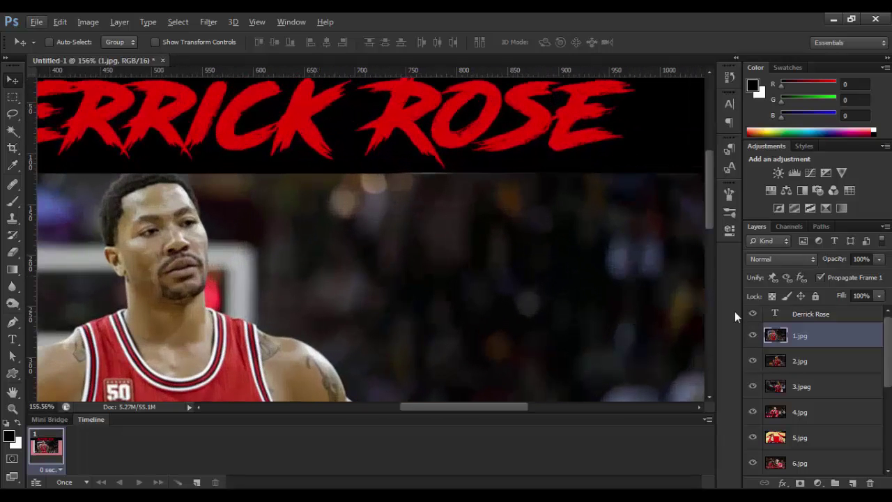
Check that 1.jpg and 2.jpg stay clear of the ROSE title, leaving the standing photo visible
{"action": "left_click", "coordinate": [753, 335]}
{"action": "scroll", "coordinate": [502, 261], "scroll_direction": "down", "scroll_amount": 4}
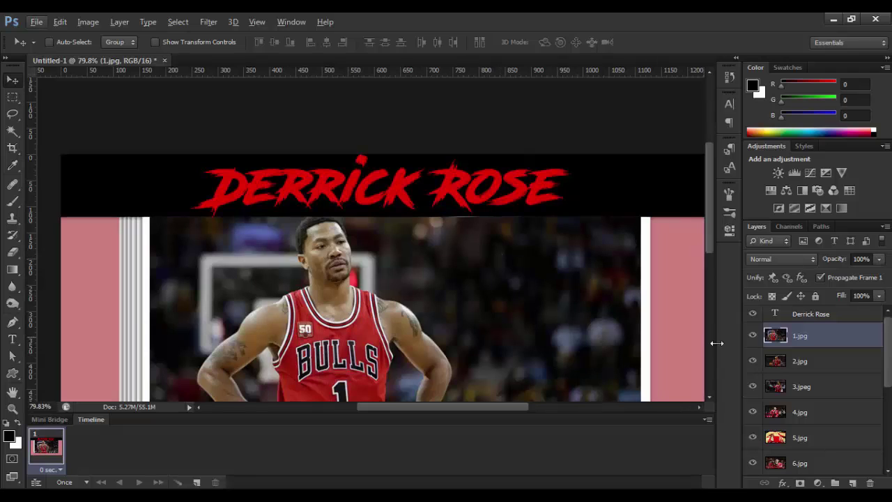
{"action": "left_click", "coordinate": [776, 361]}
{"action": "left_click", "coordinate": [12, 97]}
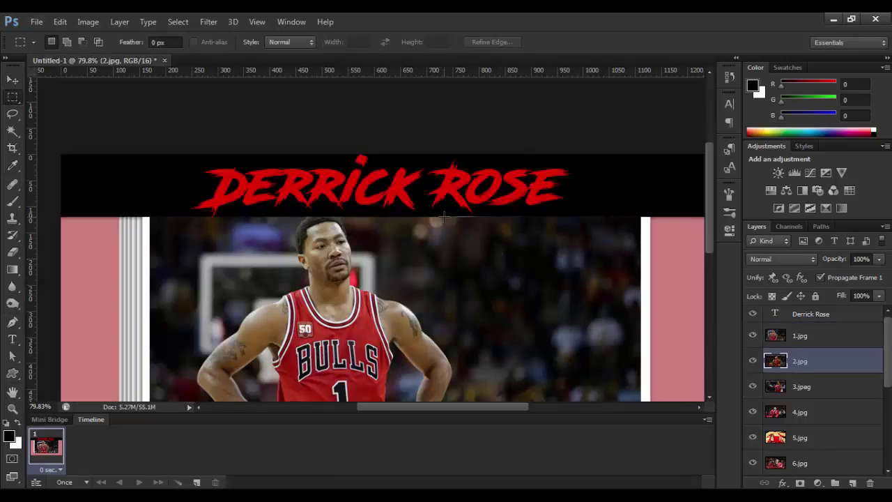
{"action": "left_click_drag", "start_coordinate": [444, 217], "coordinate": [658, 179]}
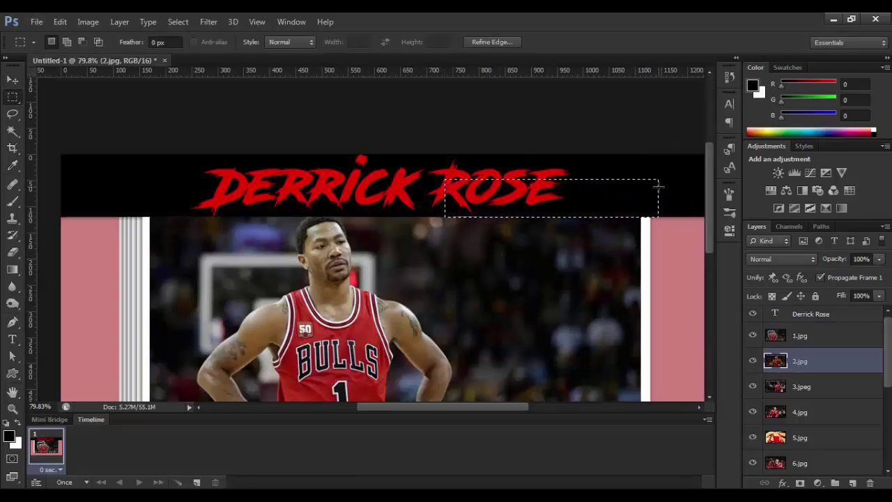
{"action": "left_click", "coordinate": [660, 186]}
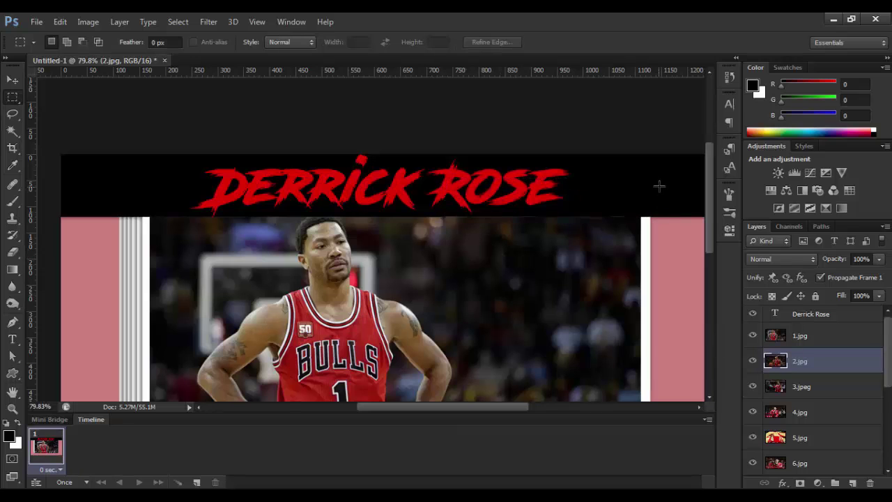
{"action": "left_click", "coordinate": [753, 336]}
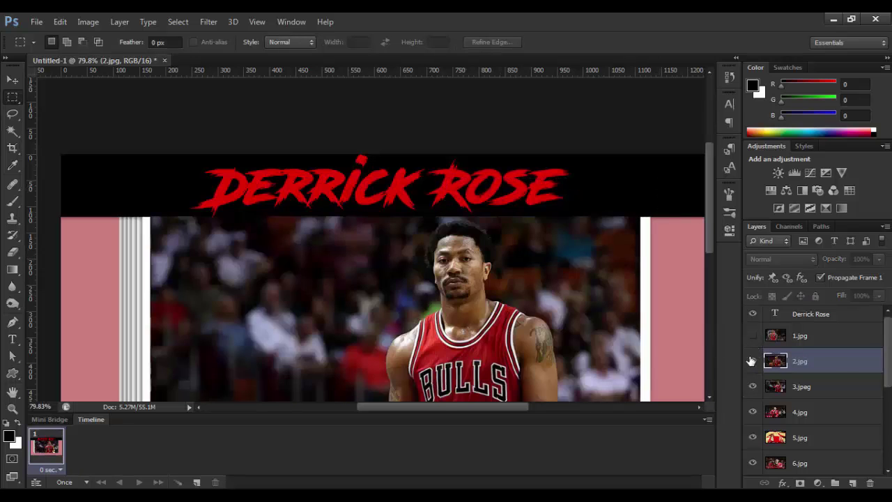
{"action": "left_click", "coordinate": [751, 360]}
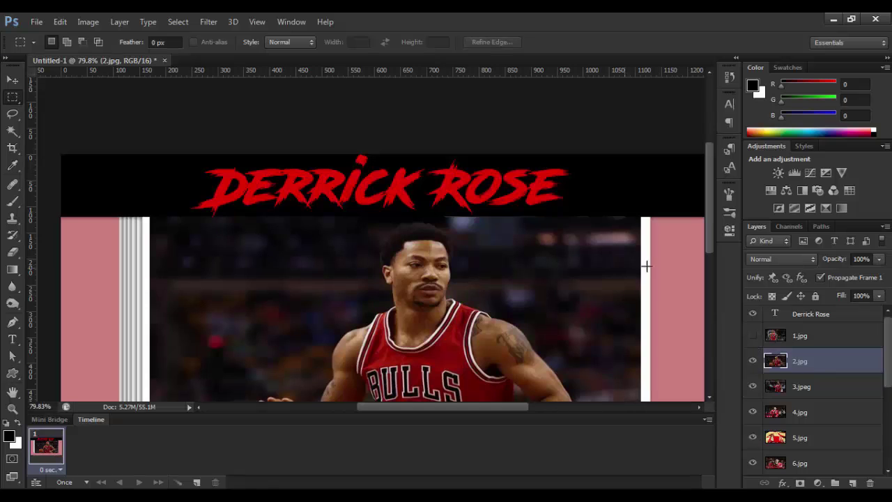
{"action": "left_click_drag", "start_coordinate": [632, 215], "coordinate": [343, 302]}
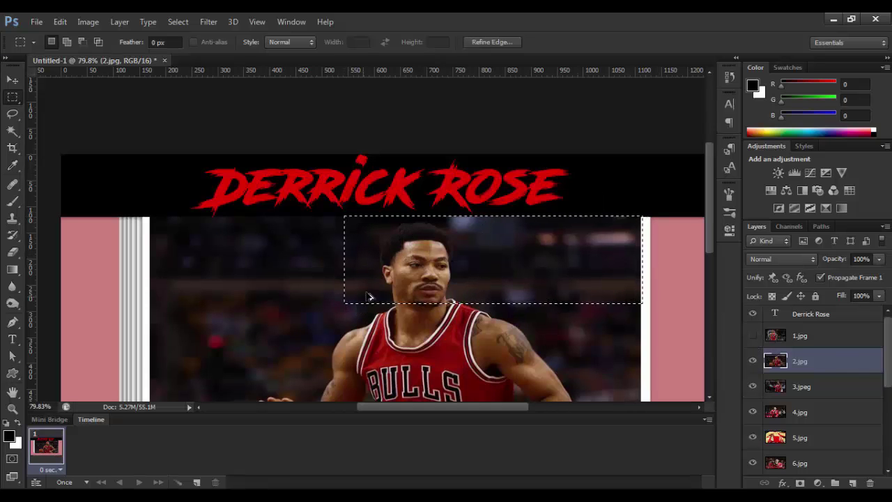
{"action": "left_click", "coordinate": [368, 294]}
{"action": "left_click", "coordinate": [753, 336]}
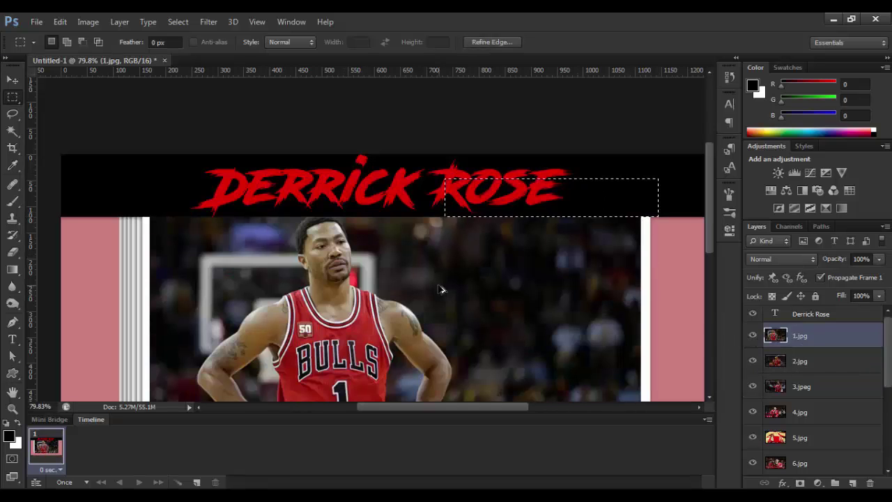
{"action": "scroll", "coordinate": [446, 279], "scroll_direction": "down", "scroll_amount": 2}
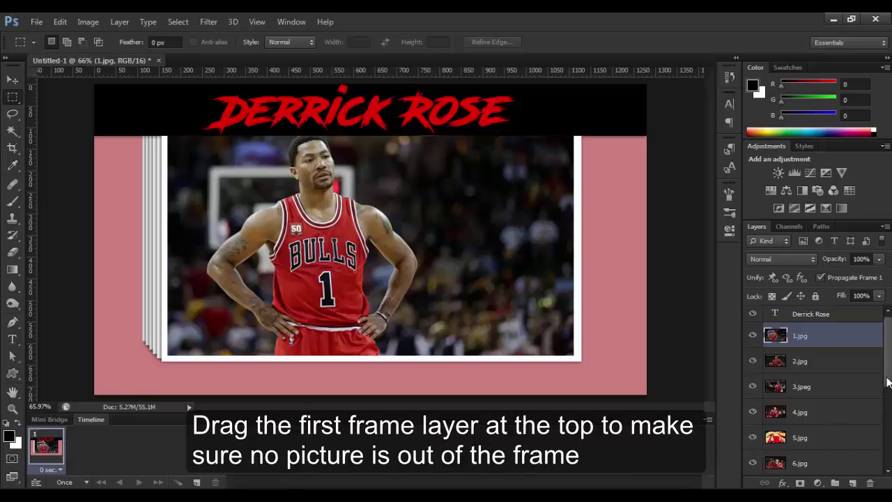
Drag Layer 2 above all photo layers, directly below the Derrick Rose title, and select 1.jpg
{"action": "scroll", "coordinate": [887, 382], "scroll_direction": "down", "scroll_amount": 2}
{"action": "scroll", "coordinate": [887, 382], "scroll_direction": "down", "scroll_amount": 3}
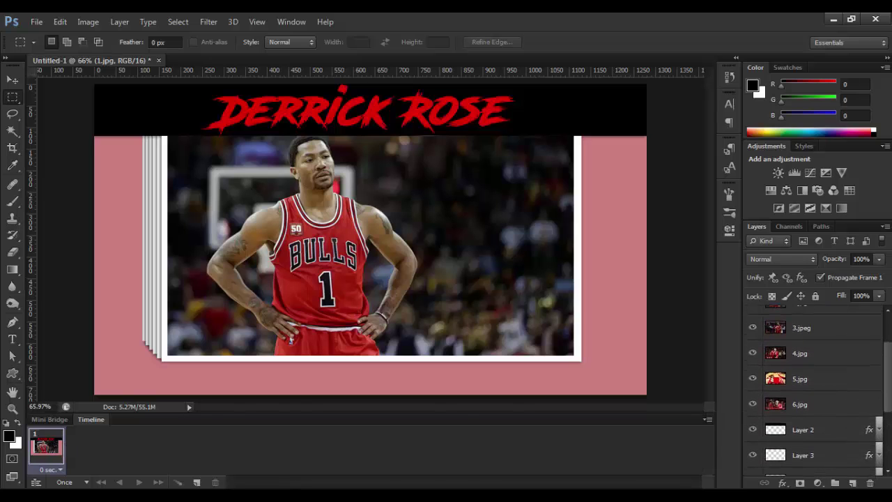
{"action": "mouse_move", "coordinate": [837, 439]}
{"action": "left_mouse_down"}
{"action": "mouse_move", "coordinate": [844, 318]}
{"action": "mouse_move", "coordinate": [815, 286]}
{"action": "left_mouse_up"}
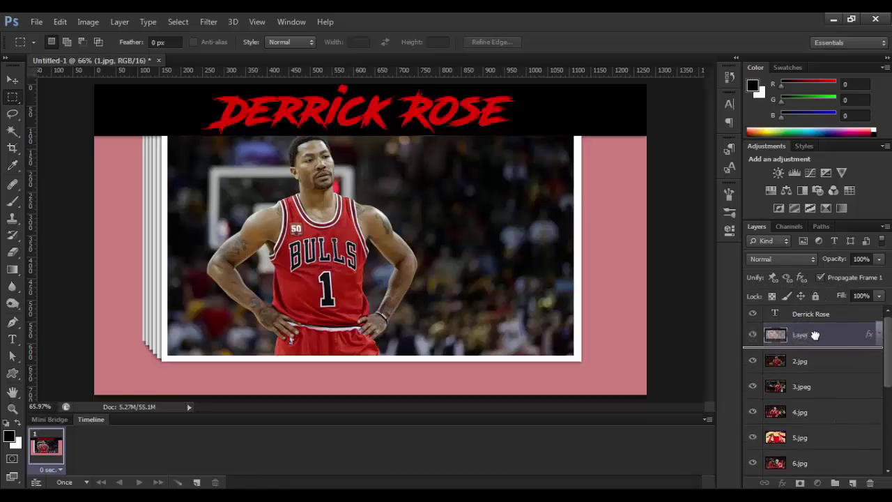
{"action": "left_click_drag", "start_coordinate": [814, 285], "coordinate": [811, 335]}
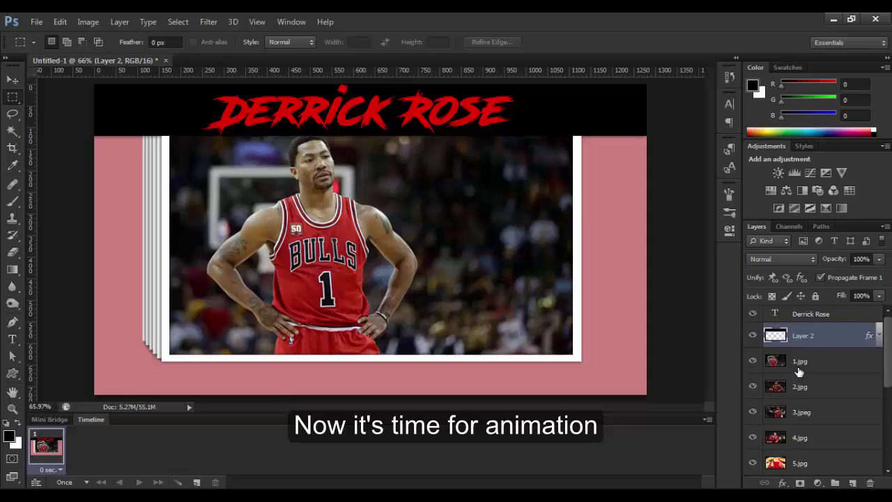
{"action": "left_click", "coordinate": [799, 370]}
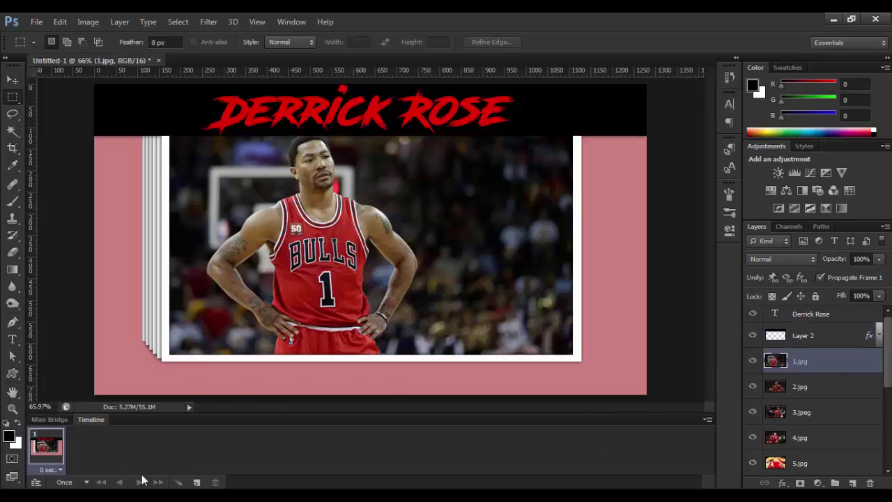
Add frame 2 and shift 1.jpg up out of view with Shift+Up, revealing 2.jpg
{"action": "left_click", "coordinate": [196, 483]}
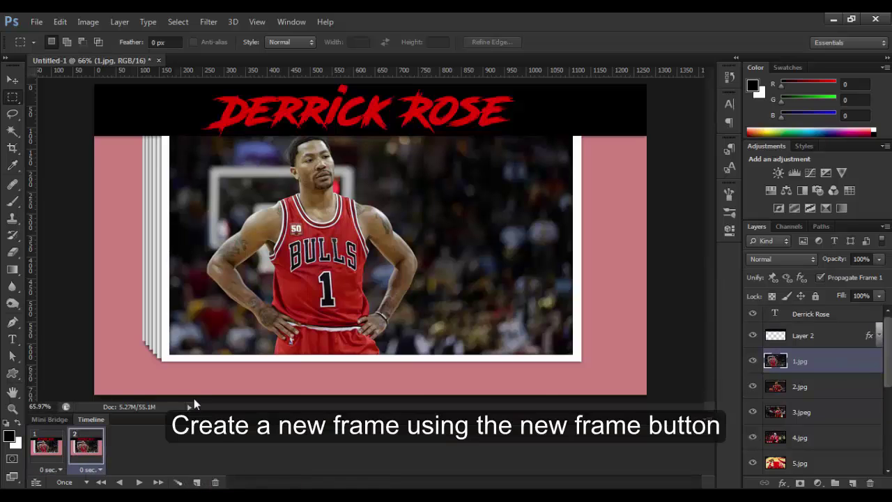
{"action": "left_click", "coordinate": [12, 80]}
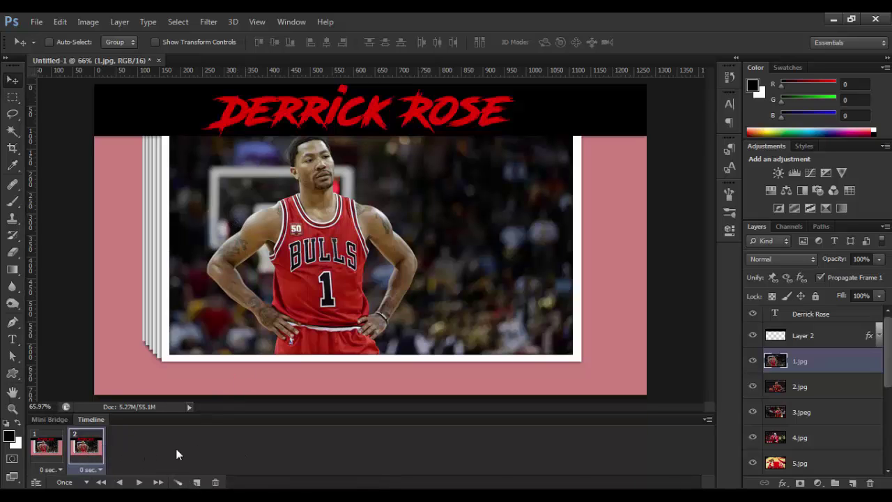
{"action": "scroll", "coordinate": [338, 336], "scroll_direction": "down", "scroll_amount": 3}
{"action": "scroll", "coordinate": [340, 334], "scroll_direction": "down", "scroll_amount": 1}
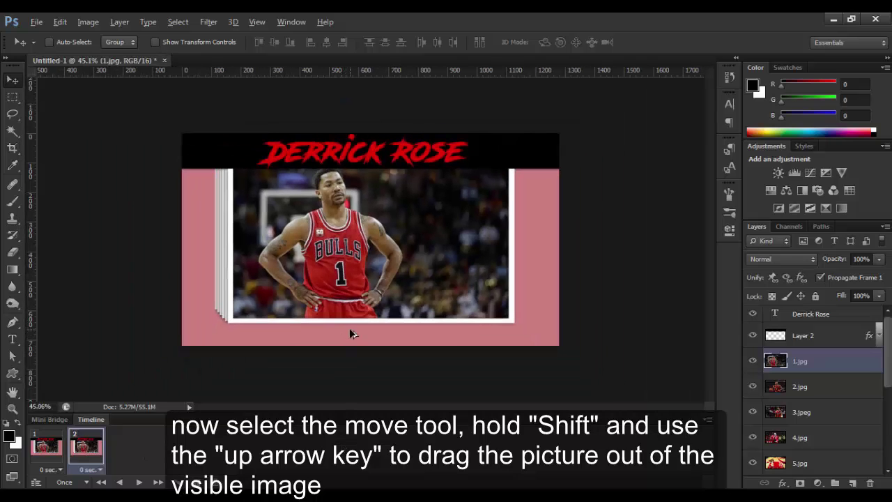
{"action": "key", "text": "alt"}
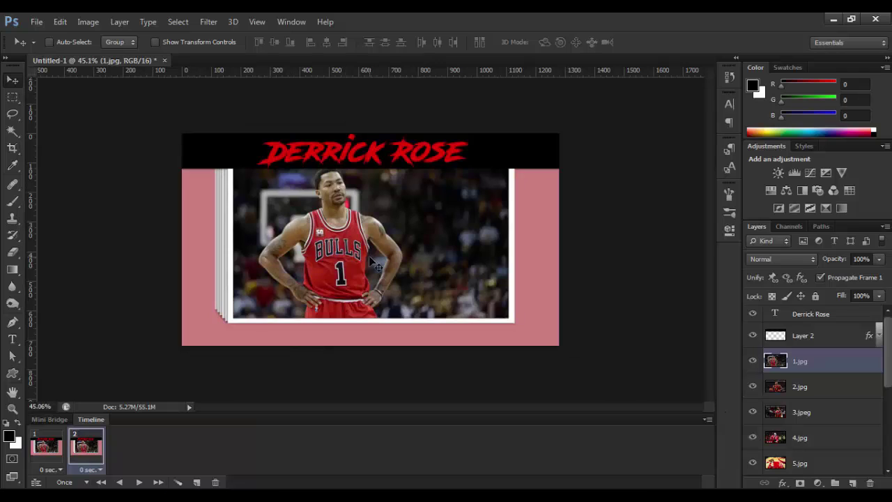
{"action": "key", "text": "shift+Up"}
{"action": "key", "text": "shift+Up"}
{"action": "key", "text": "shift+Up"}
{"action": "key", "text": "shift+Up"}
{"action": "key", "text": "shift+Up"}
{"action": "key", "text": "shift+Up"}
{"action": "key", "text": "shift+Up"}
{"action": "key", "text": "shift+Up"}
{"action": "key", "text": "shift+Up"}
{"action": "key", "text": "shift+Up"}
{"action": "key", "text": "shift+Up"}
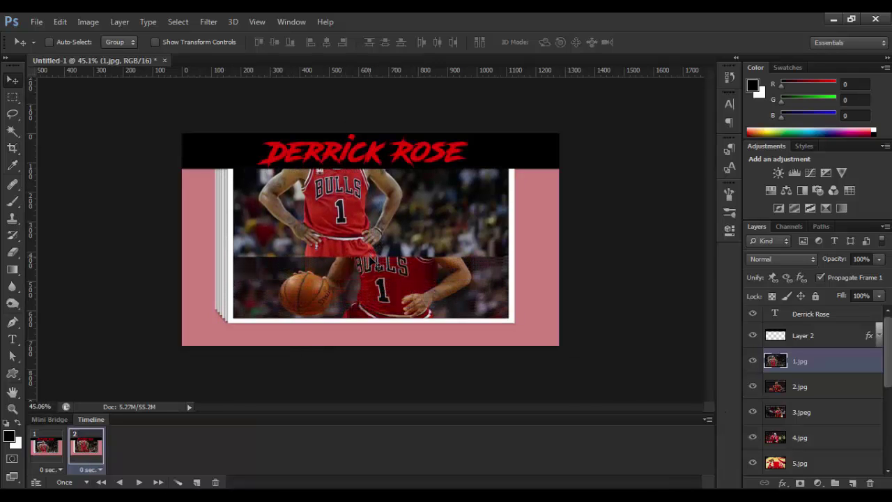
{"action": "key", "text": "shift+Up"}
{"action": "key", "text": "shift+Up"}
{"action": "key", "text": "shift+Up"}
{"action": "key", "text": "shift+Up"}
{"action": "key", "text": "shift+Up"}
{"action": "key", "text": "shift+Up"}
{"action": "key", "text": "shift+Up"}
{"action": "key", "text": "shift+Up"}
{"action": "key", "text": "shift+Up"}
{"action": "key", "text": "shift+Up"}
{"action": "key", "text": "shift+Up"}
{"action": "key", "text": "shift+Up"}
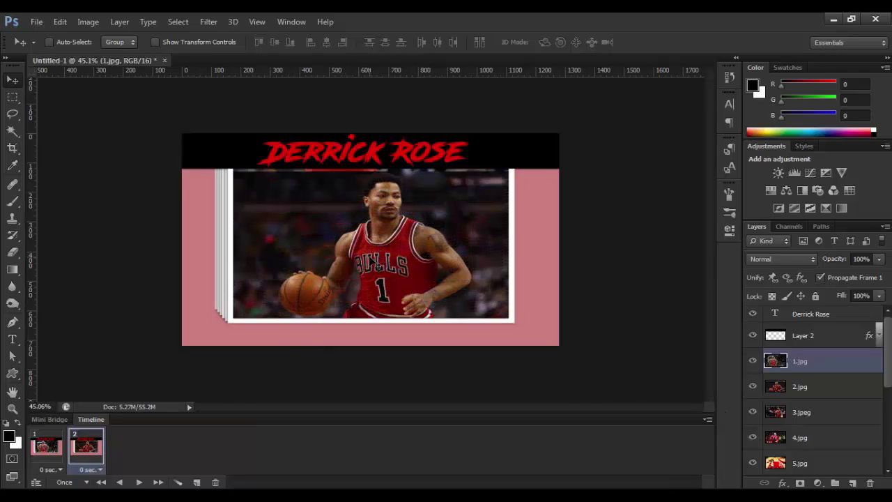
{"action": "key", "text": "shift+Up"}
{"action": "key", "text": "shift+Up"}
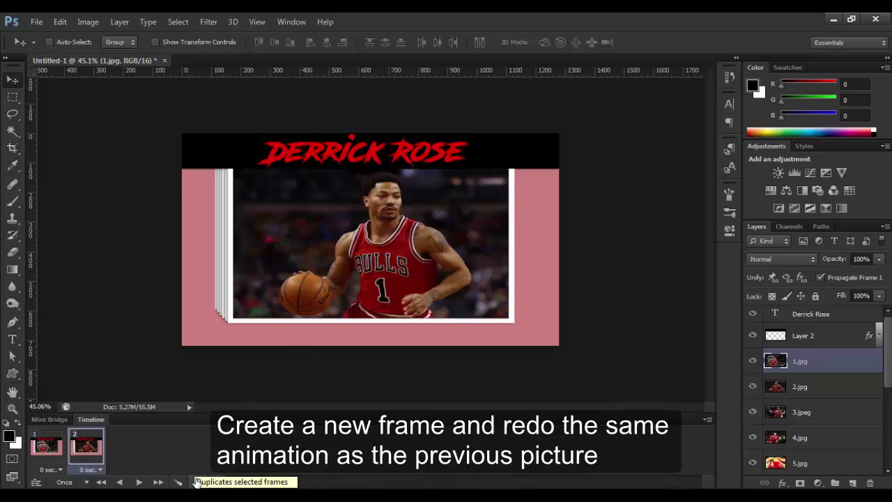
Add frame 3 and push the 2.jpg dribbling photo up out of view
{"action": "left_click", "coordinate": [196, 481]}
{"action": "left_click", "coordinate": [799, 389]}
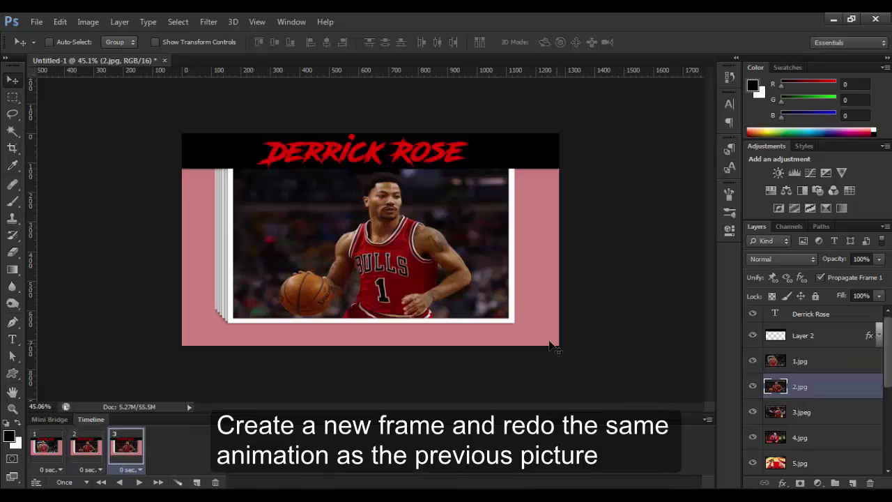
{"action": "key", "text": "shift+Up"}
{"action": "key", "text": "shift+Up"}
{"action": "key", "text": "shift+Up"}
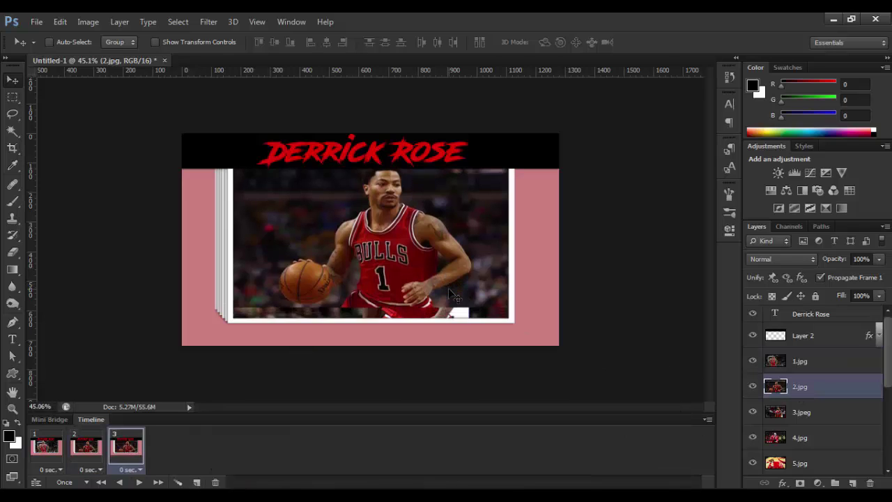
{"action": "key", "text": "shift+Up"}
{"action": "key", "text": "shift+Up"}
{"action": "key", "text": "shift+Up"}
{"action": "key", "text": "shift+Up"}
{"action": "key", "text": "shift+Up"}
{"action": "key", "text": "shift+Up"}
{"action": "key", "text": "shift+Up"}
{"action": "key", "text": "shift+Up"}
{"action": "key", "text": "shift+Up"}
{"action": "key", "text": "shift+Up"}
{"action": "key", "text": "shift+Up"}
{"action": "key", "text": "shift+Up"}
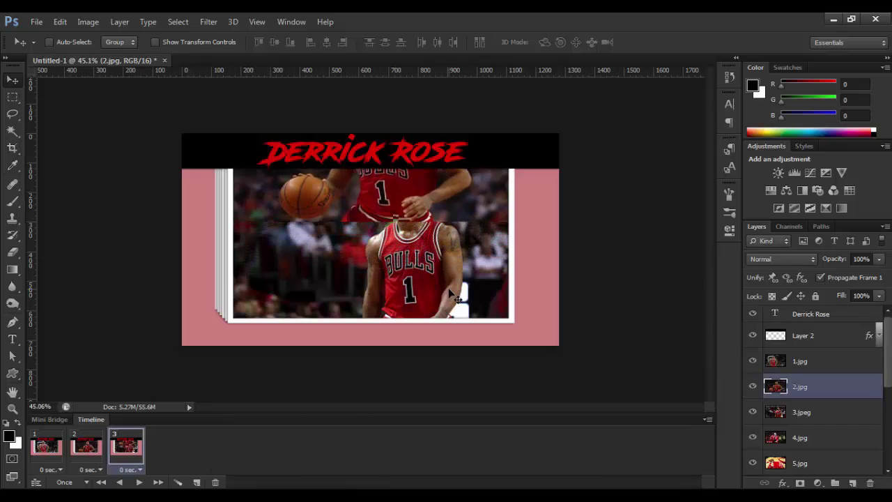
{"action": "key", "text": "shift+Up"}
{"action": "key", "text": "shift+Up"}
{"action": "key", "text": "shift+Up"}
{"action": "key", "text": "shift+Up"}
{"action": "key", "text": "shift+Up"}
{"action": "key", "text": "shift+Up"}
{"action": "key", "text": "shift+Up"}
{"action": "key", "text": "shift+Up"}
{"action": "key", "text": "shift+Up"}
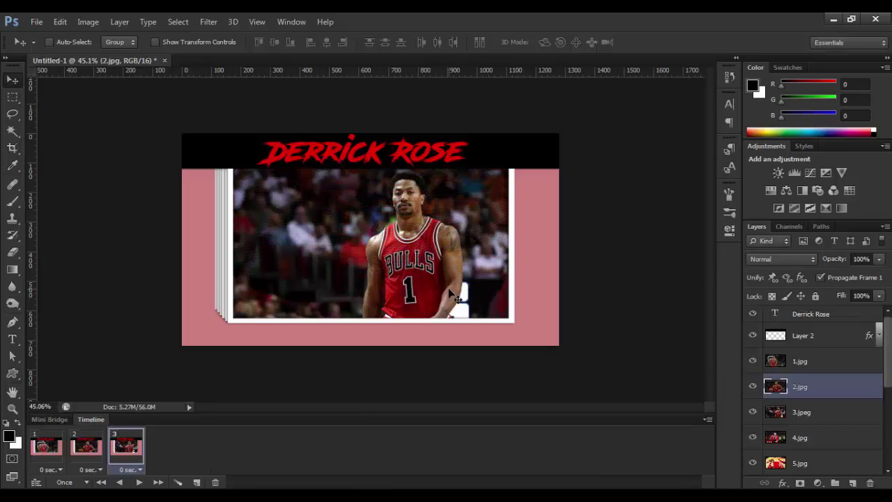
Add frame 4 with 3.jpeg's fill lowered to 0%, then add frame 5
{"action": "left_click", "coordinate": [197, 481]}
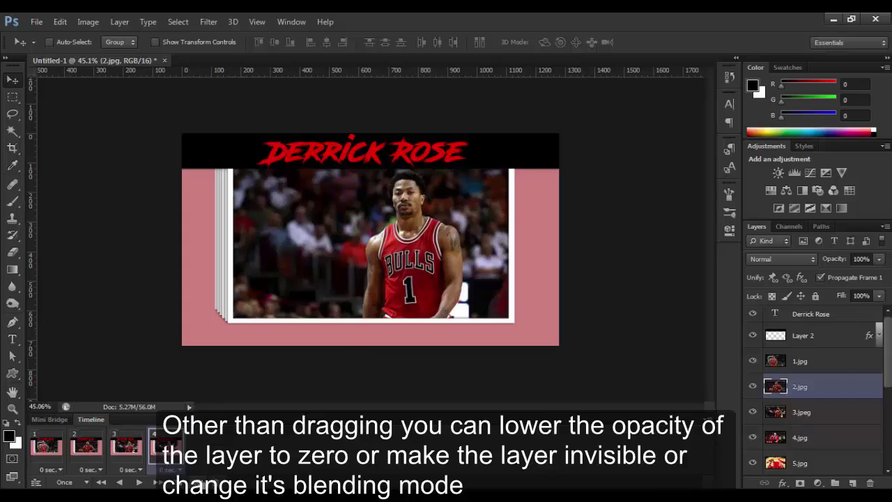
{"action": "left_click", "coordinate": [815, 417]}
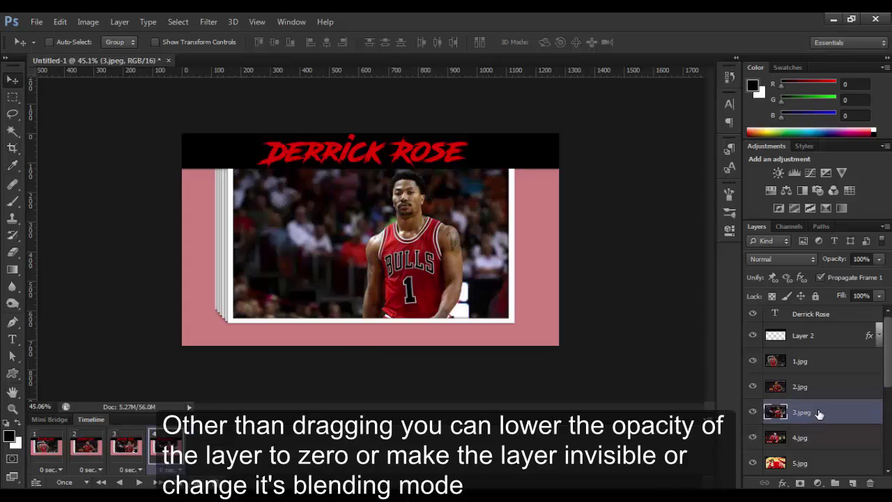
{"action": "left_click", "coordinate": [879, 297]}
{"action": "left_click_drag", "start_coordinate": [879, 317], "coordinate": [872, 315]}
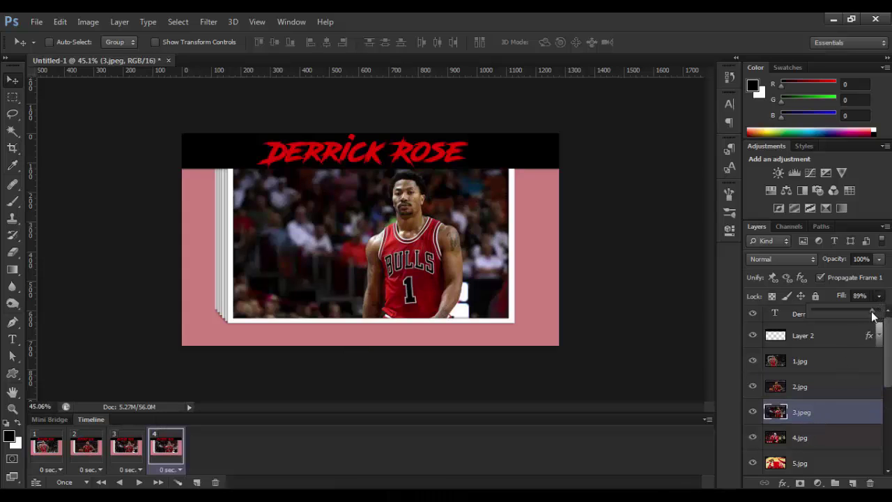
{"action": "left_click_drag", "start_coordinate": [814, 311], "coordinate": [807, 312]}
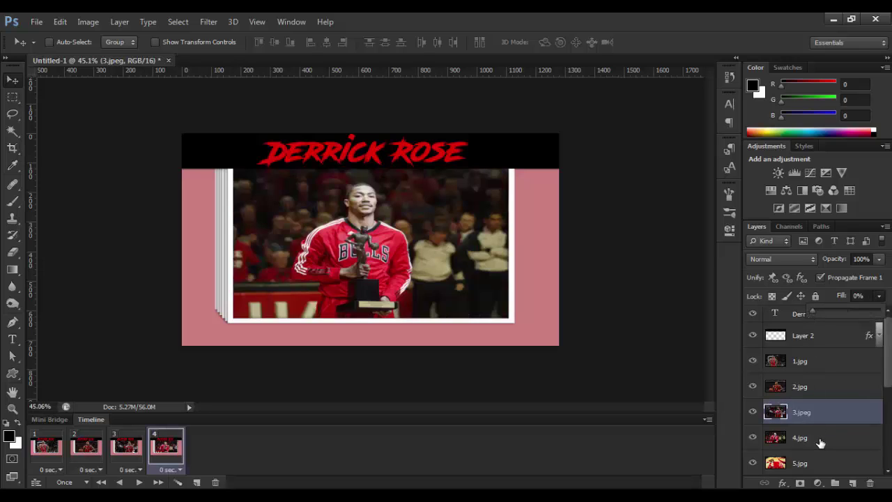
{"action": "left_click", "coordinate": [198, 483]}
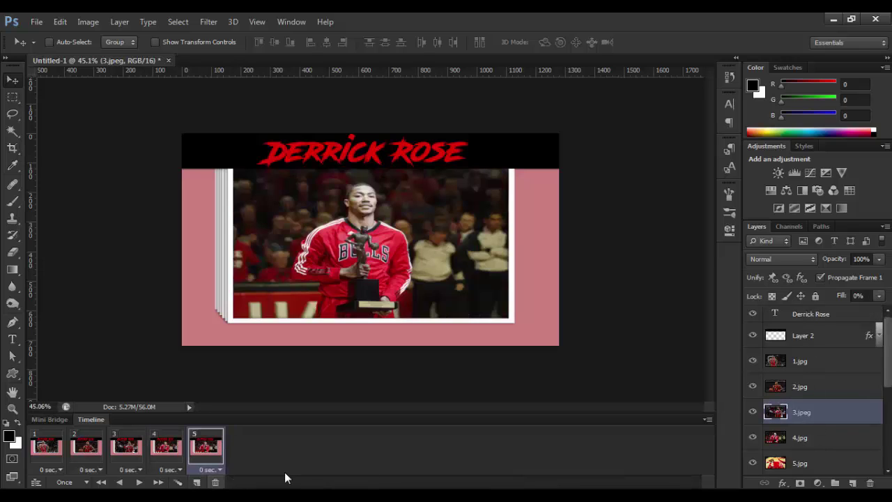
{"action": "left_click", "coordinate": [801, 438]}
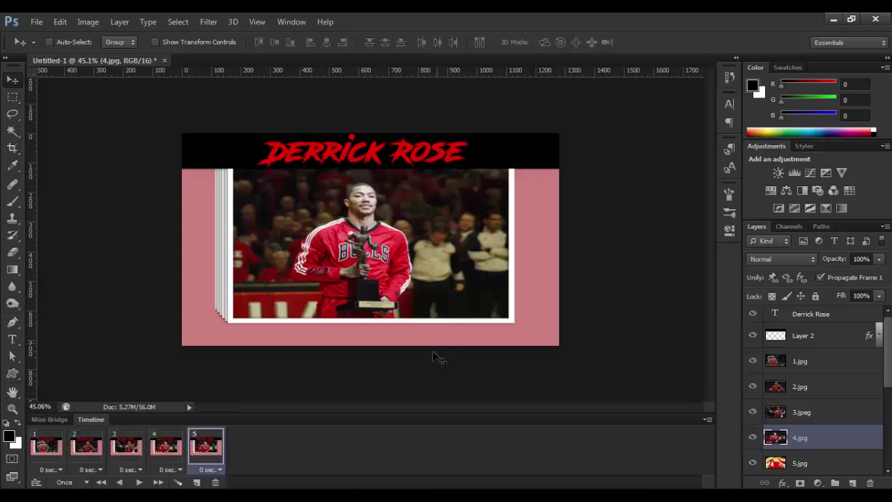
Hide 4.jpg and 5.jpg so 6.jpg shows, then step back through the earlier frames
{"action": "left_click", "coordinate": [753, 437]}
{"action": "left_click", "coordinate": [752, 369]}
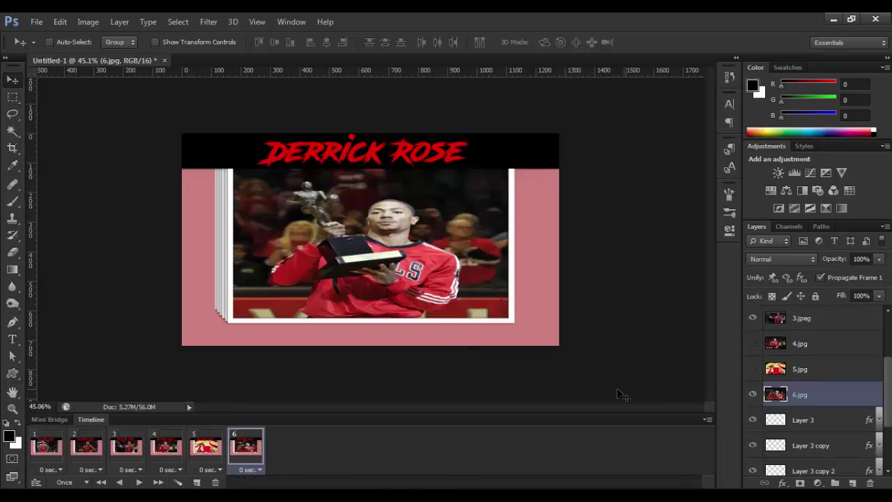
{"action": "left_click", "coordinate": [206, 446]}
{"action": "left_click", "coordinate": [166, 447]}
{"action": "left_click", "coordinate": [126, 447]}
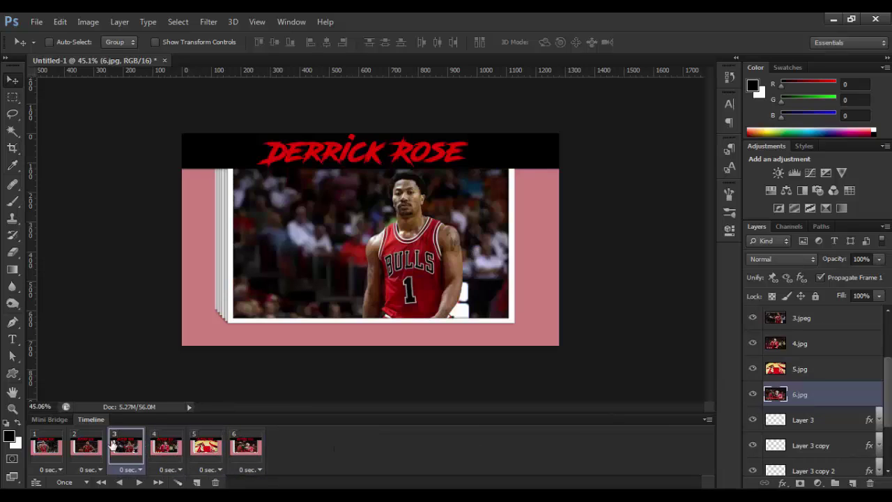
{"action": "left_click", "coordinate": [87, 446]}
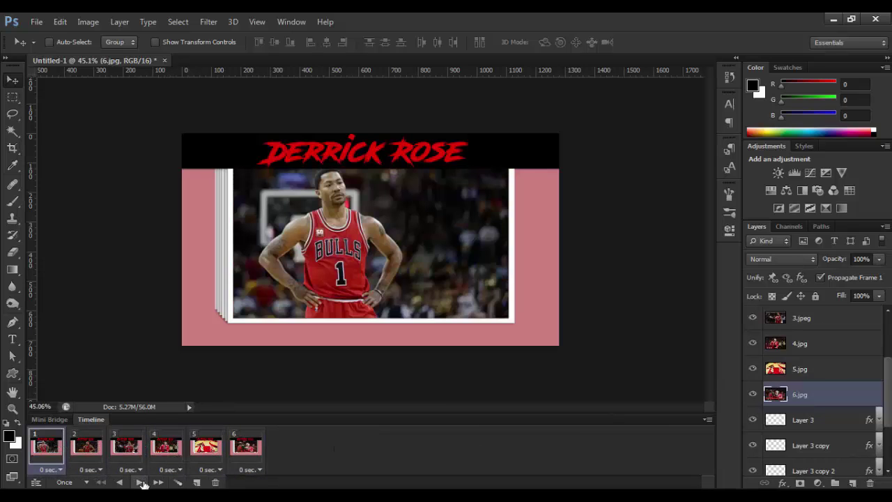
Play the slideshow preview and give every frame a 1-second delay
{"action": "left_click_drag", "start_coordinate": [891, 374], "coordinate": [890, 328]}
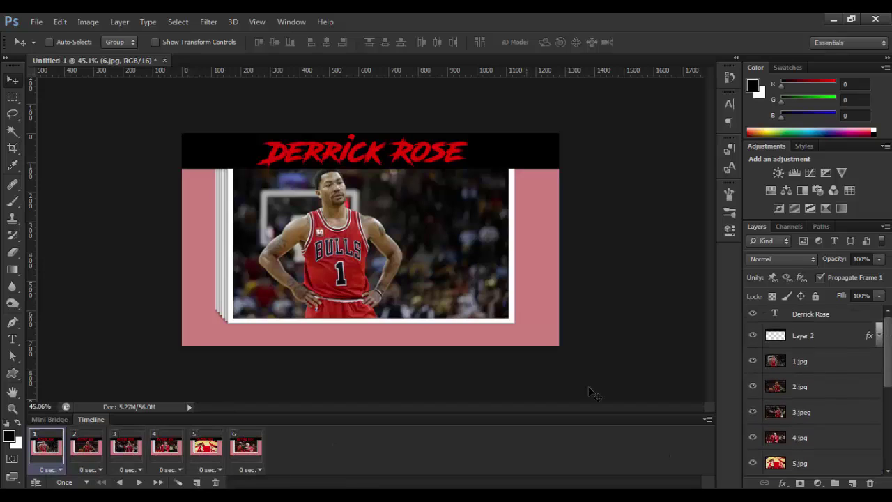
{"action": "left_click", "coordinate": [138, 482]}
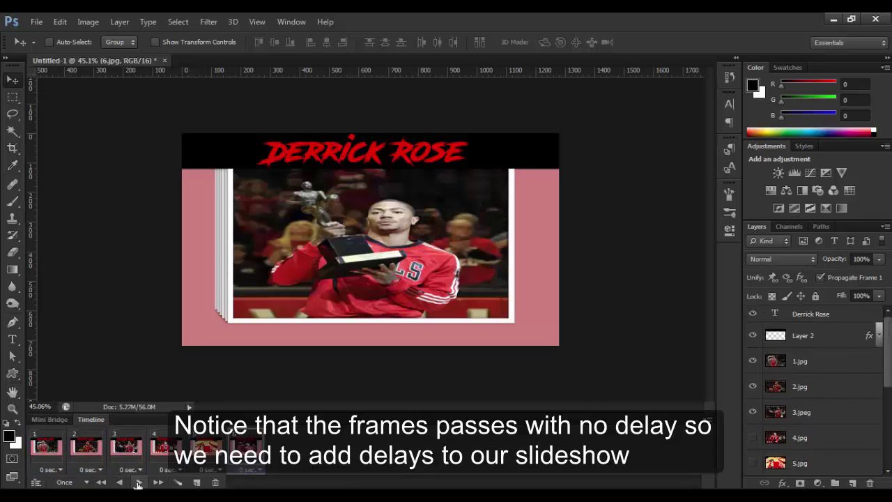
{"action": "left_click", "coordinate": [60, 470]}
{"action": "left_click", "coordinate": [71, 371]}
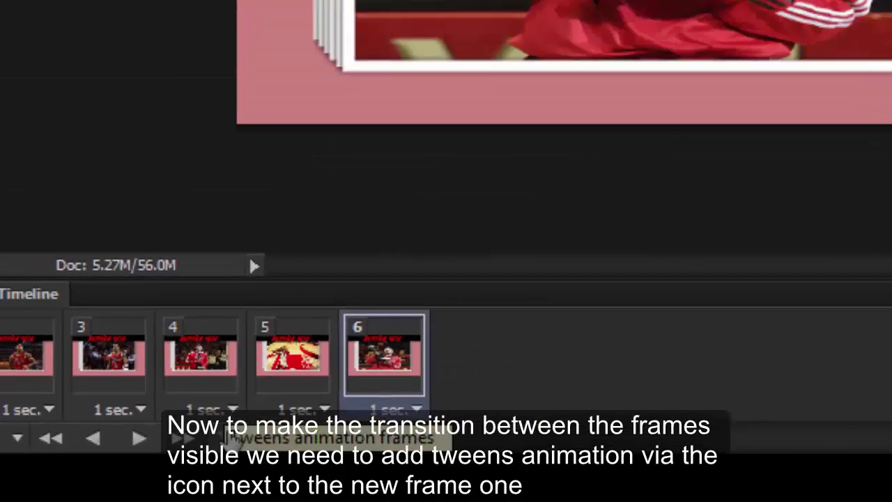
Tween frame 6 with the previous frame, adding 10 frames, and play the preview
{"action": "left_click", "coordinate": [180, 482]}
{"action": "type", "text": "10"}
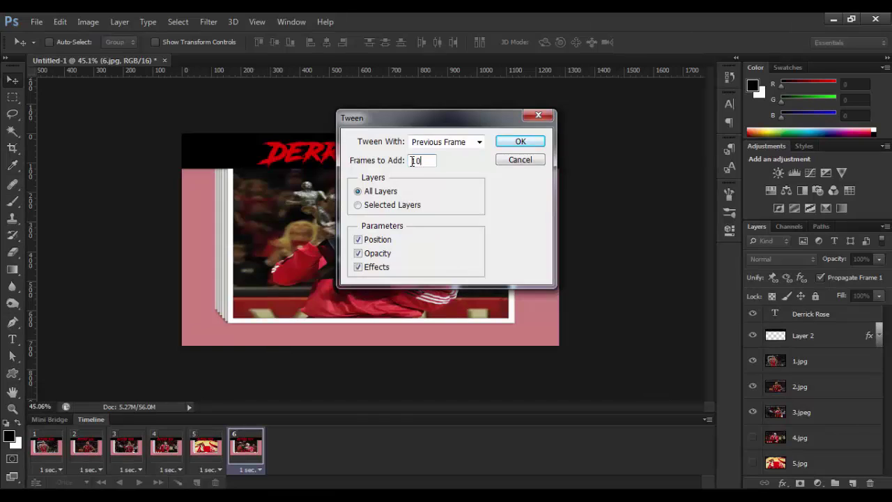
{"action": "left_click", "coordinate": [520, 143]}
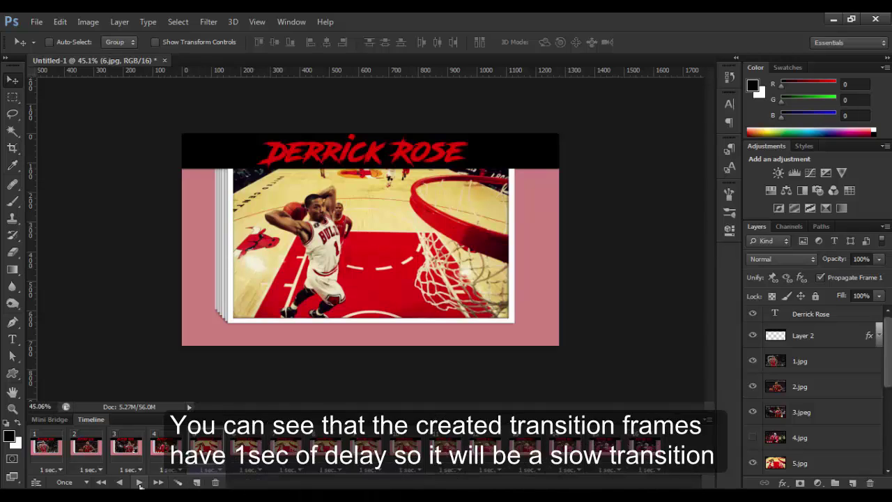
{"action": "left_click", "coordinate": [139, 482]}
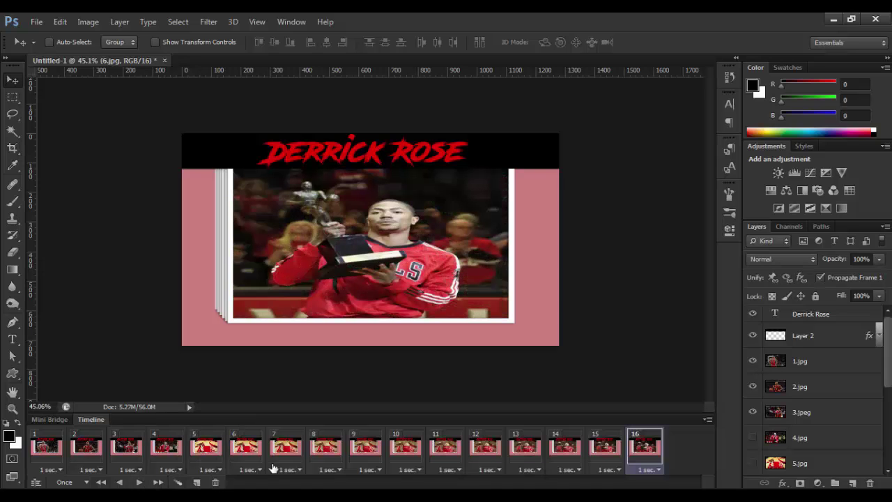
{"action": "left_click", "coordinate": [592, 461]}
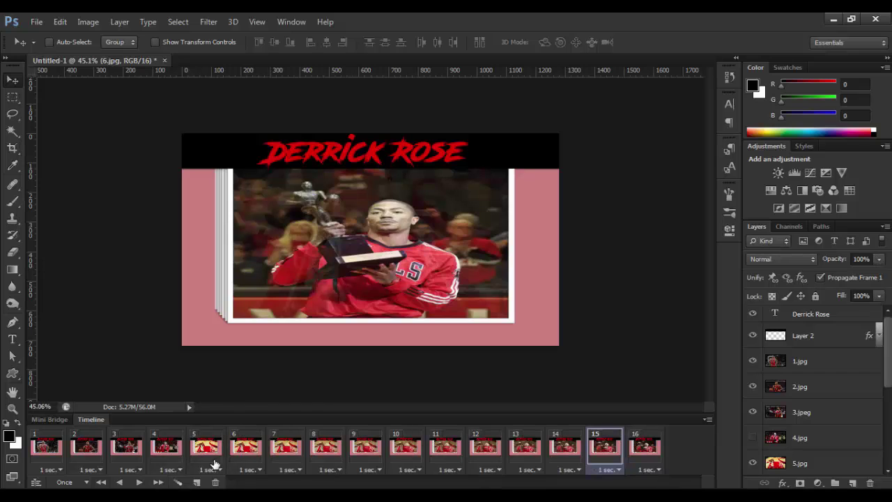
Set transition frames 6–15 to a 0.1-second delay and preview the animation
{"action": "left_click", "coordinate": [239, 461], "text": "shift"}
{"action": "left_click", "coordinate": [608, 470]}
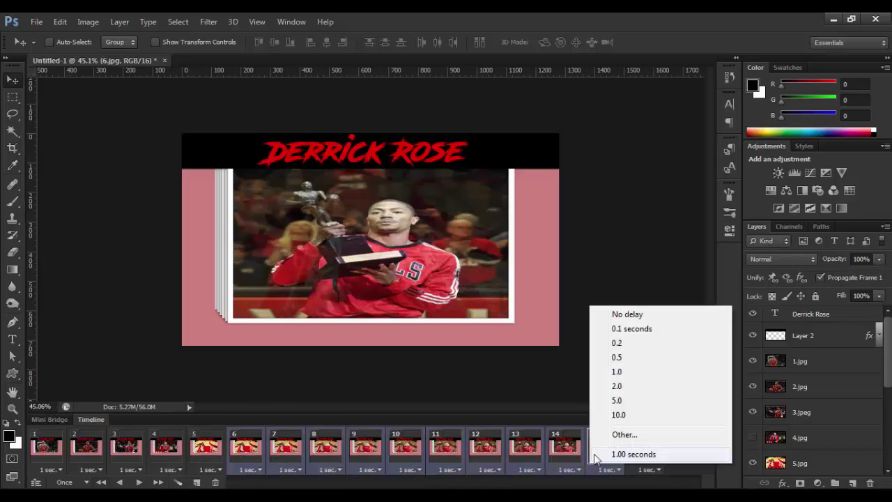
{"action": "left_click", "coordinate": [627, 329]}
{"action": "left_click", "coordinate": [213, 449]}
{"action": "left_click", "coordinate": [139, 482]}
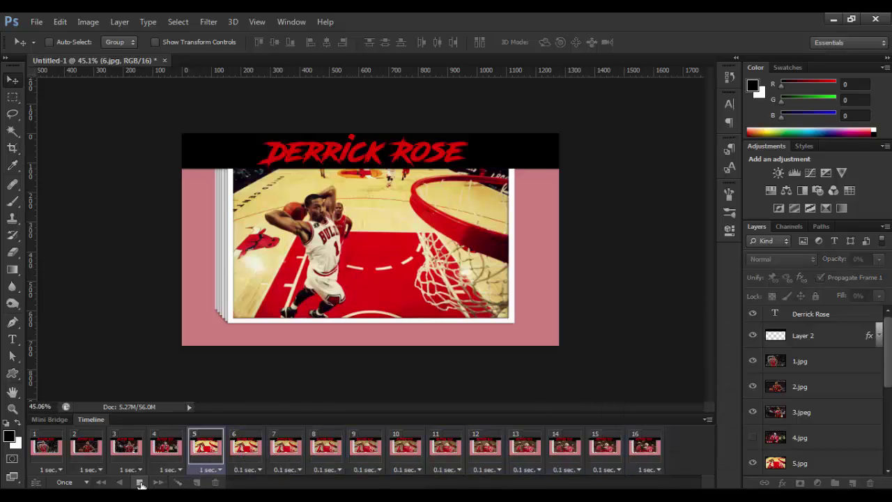
{"action": "left_click", "coordinate": [614, 456]}
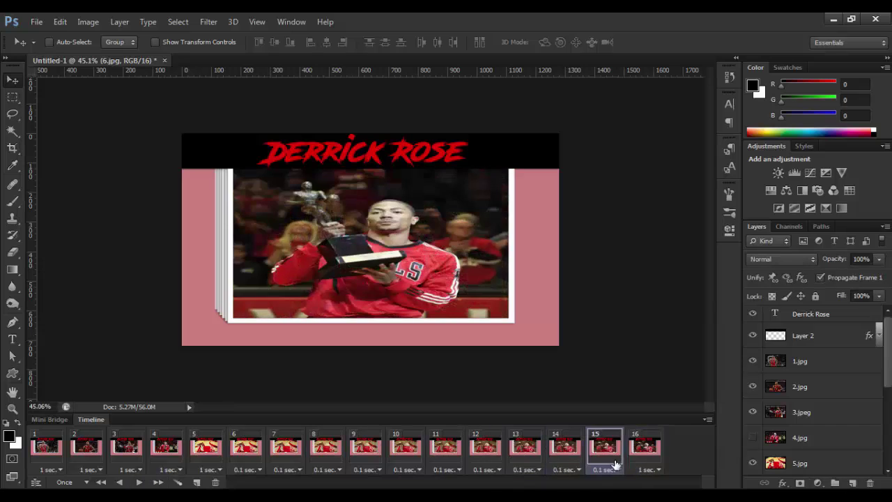
Change frames 6–15 to no delay, preview again, and open Tween settings for frame 5
{"action": "left_click", "coordinate": [246, 462], "text": "shift"}
{"action": "left_click", "coordinate": [279, 315]}
{"action": "left_click", "coordinate": [193, 474]}
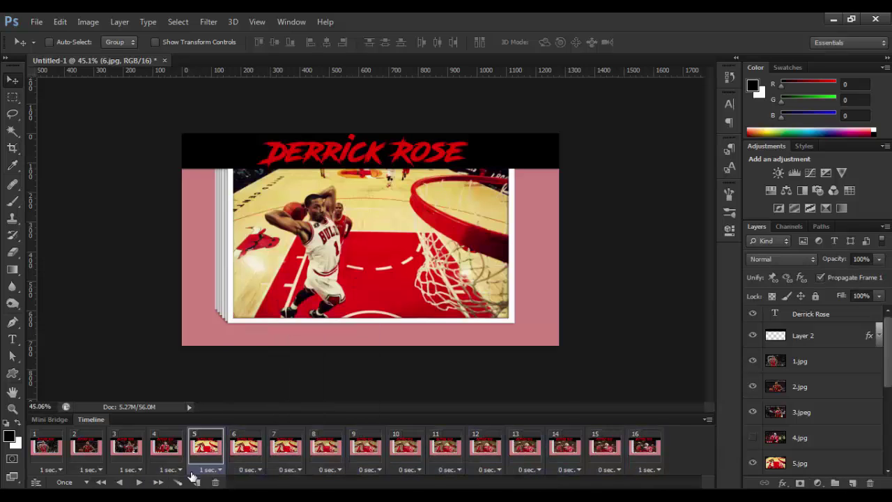
{"action": "key", "text": "space"}
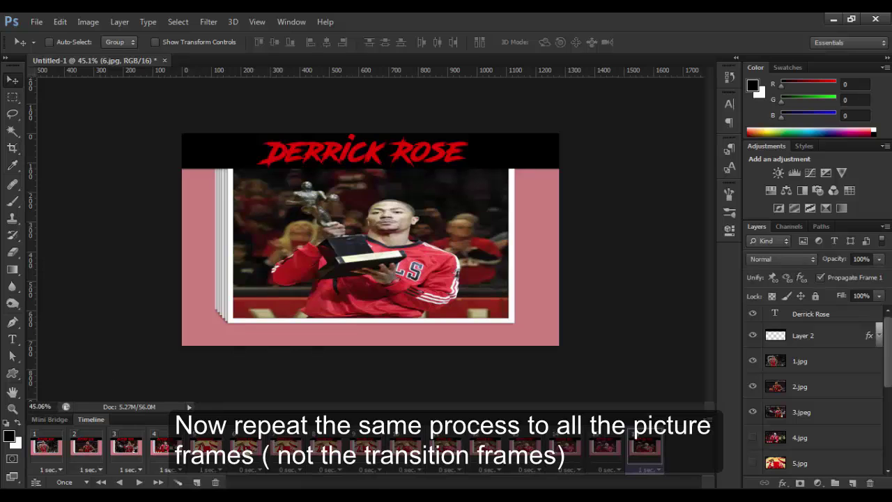
{"action": "left_click", "coordinate": [213, 464]}
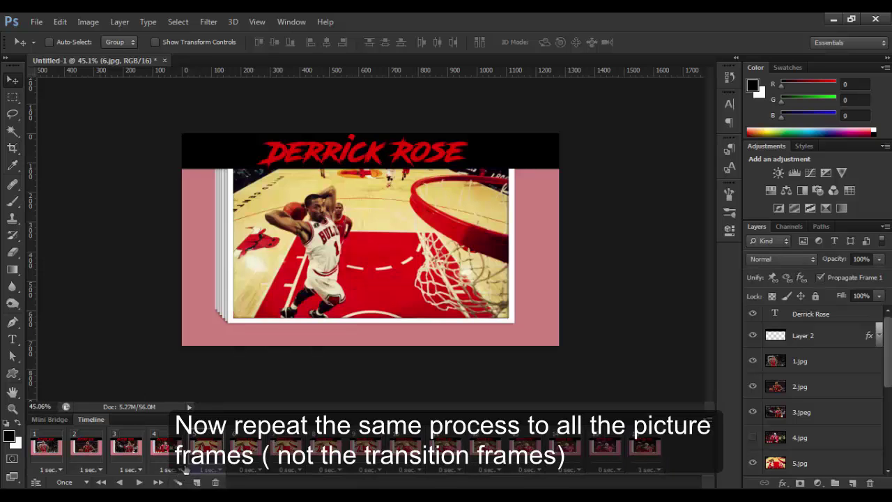
{"action": "left_click", "coordinate": [180, 482]}
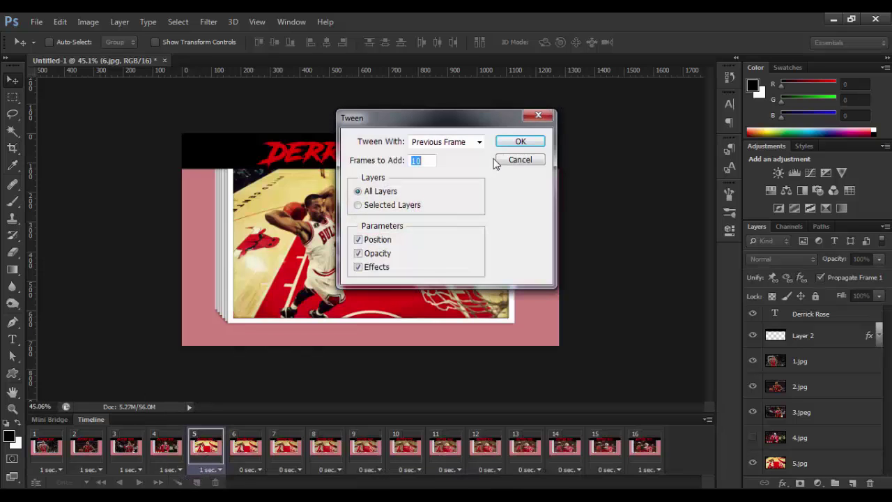
Insert 10 tweened frames from the previous frame before frames 5, 4, 3 and 2
{"action": "left_click", "coordinate": [519, 142]}
{"action": "left_click", "coordinate": [168, 460]}
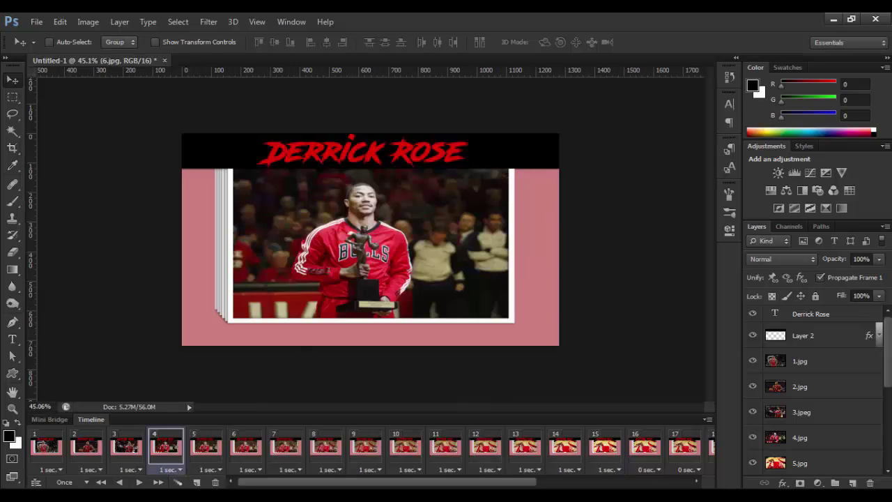
{"action": "left_click", "coordinate": [180, 482]}
{"action": "left_click", "coordinate": [516, 143]}
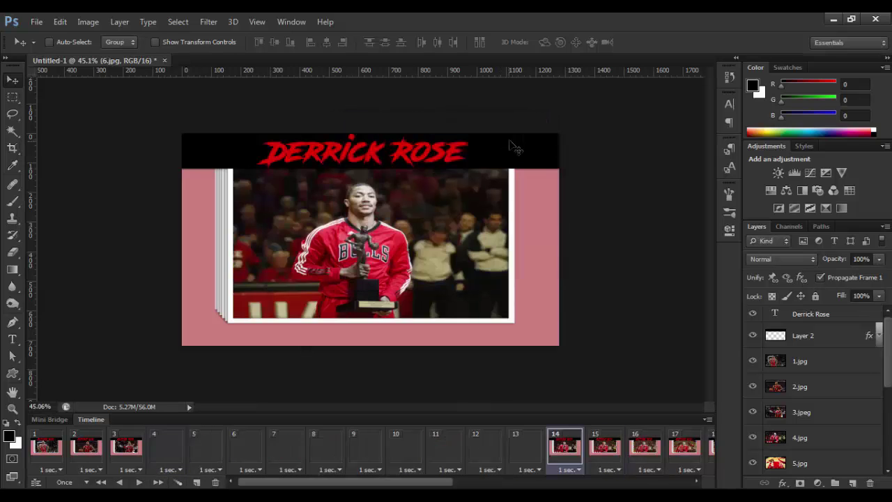
{"action": "left_click", "coordinate": [125, 446]}
{"action": "left_click", "coordinate": [180, 482]}
{"action": "left_click", "coordinate": [522, 140]}
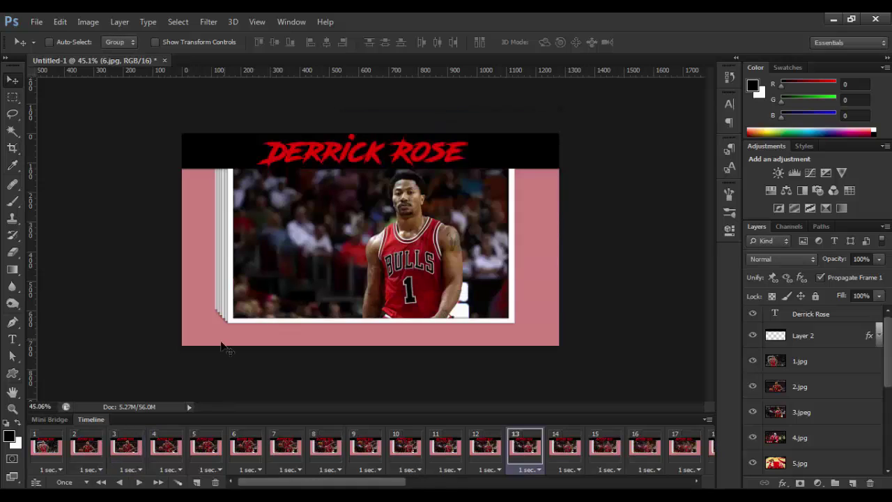
{"action": "left_click", "coordinate": [85, 446]}
{"action": "left_click", "coordinate": [180, 483]}
{"action": "left_click", "coordinate": [522, 141]}
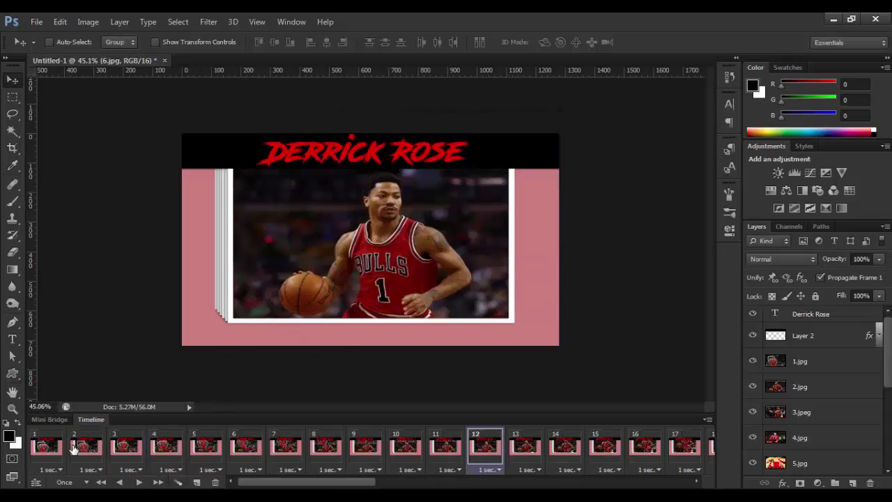
Play the slideshow from frame 1 to preview the transitions, then stop it
{"action": "left_click", "coordinate": [46, 446]}
{"action": "left_click", "coordinate": [138, 482]}
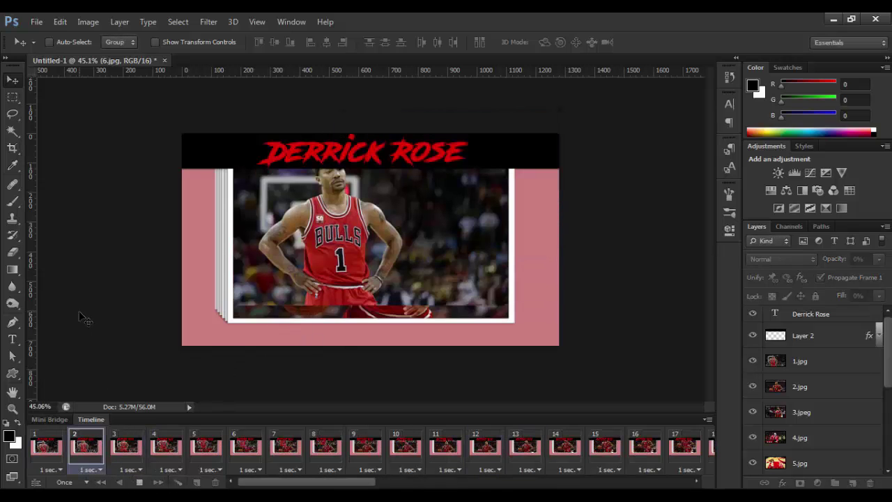
{"action": "left_click", "coordinate": [139, 482]}
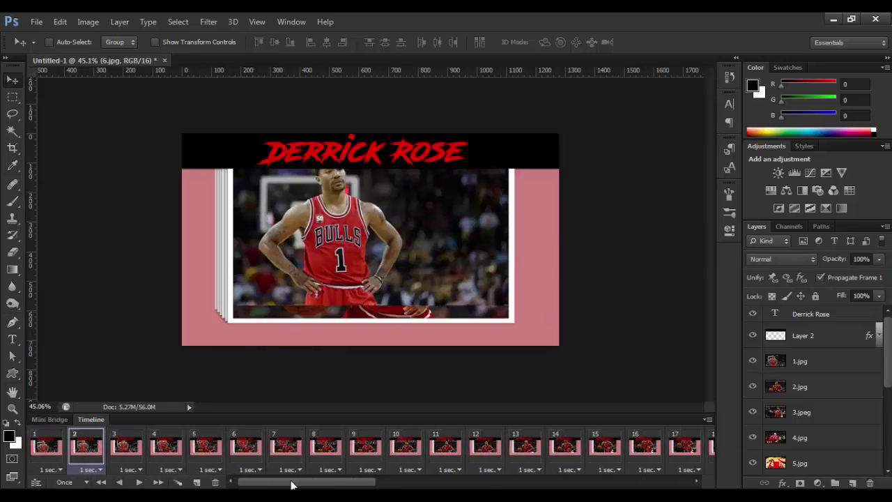
Select the transition frames 2 through 12 and open their frame delay choices
{"action": "left_click_drag", "start_coordinate": [289, 481], "coordinate": [311, 484]}
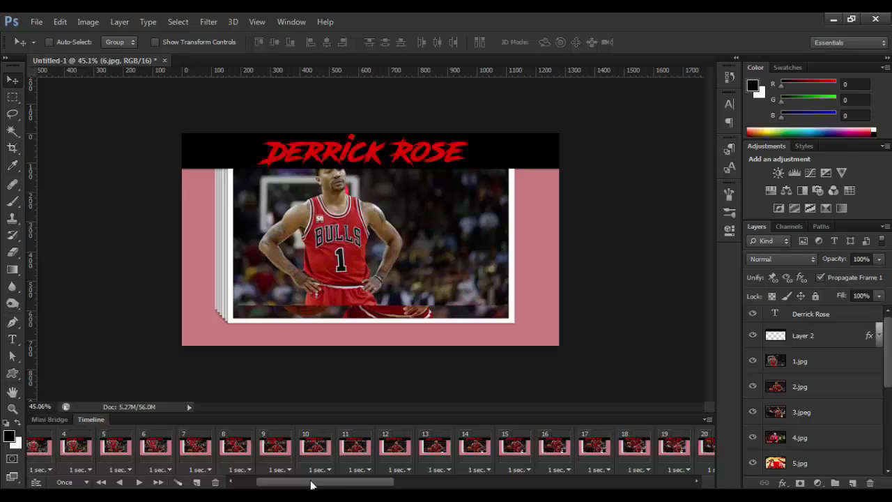
{"action": "left_click", "coordinate": [397, 450], "text": "shift"}
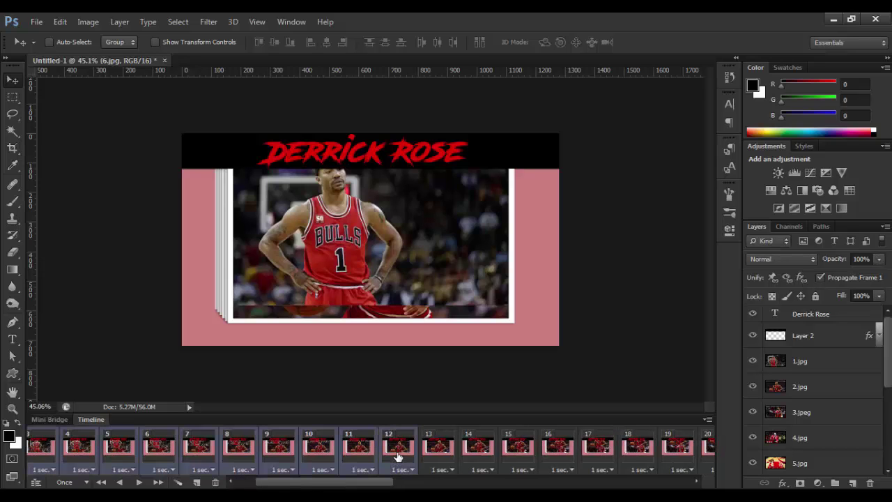
{"action": "left_click", "coordinate": [395, 449]}
{"action": "left_click", "coordinate": [392, 453]}
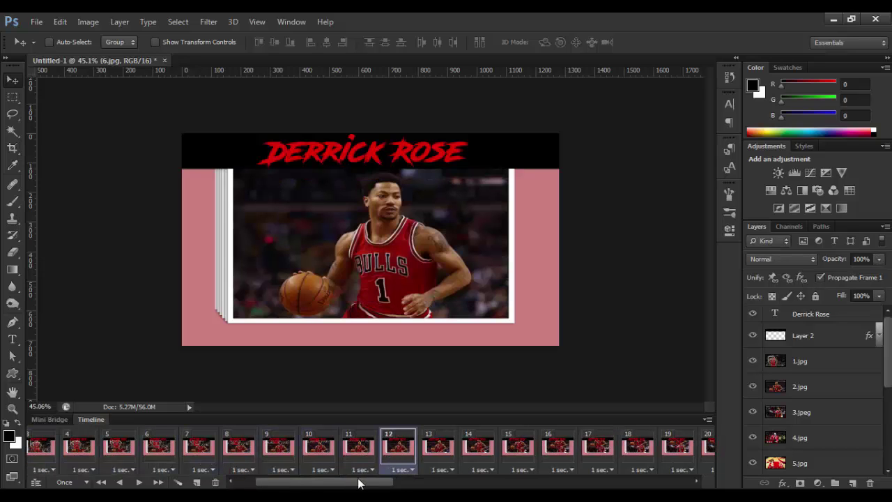
{"action": "scroll", "coordinate": [108, 474], "scroll_direction": "left", "scroll_amount": 3}
{"action": "left_click", "coordinate": [103, 462], "text": "shift"}
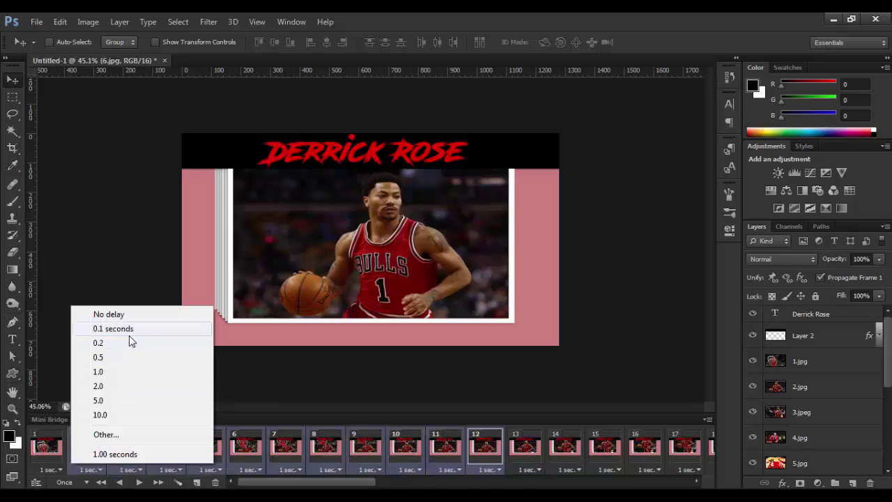
Give frames 10–12 no delay and scroll on toward frame 14
{"action": "left_click", "coordinate": [117, 330]}
{"action": "scroll", "coordinate": [225, 451], "scroll_direction": "right", "scroll_amount": 5}
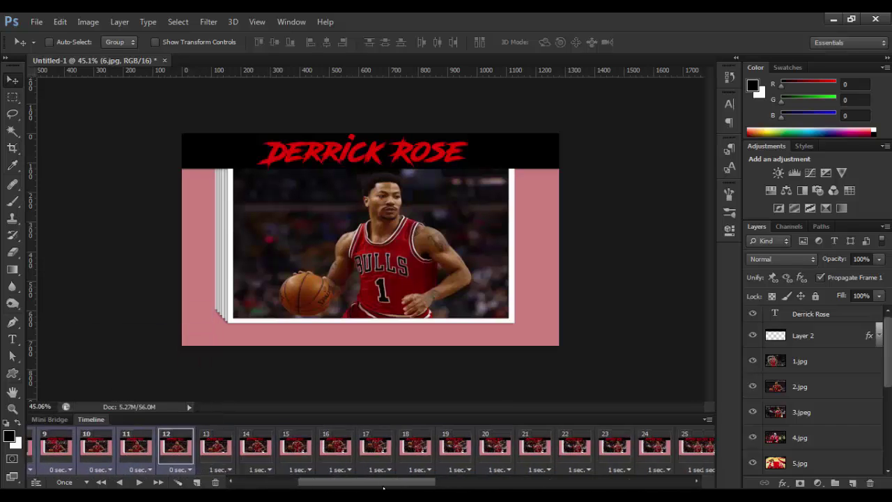
{"action": "left_click", "coordinate": [224, 452]}
{"action": "left_click_drag", "start_coordinate": [358, 483], "coordinate": [387, 484]}
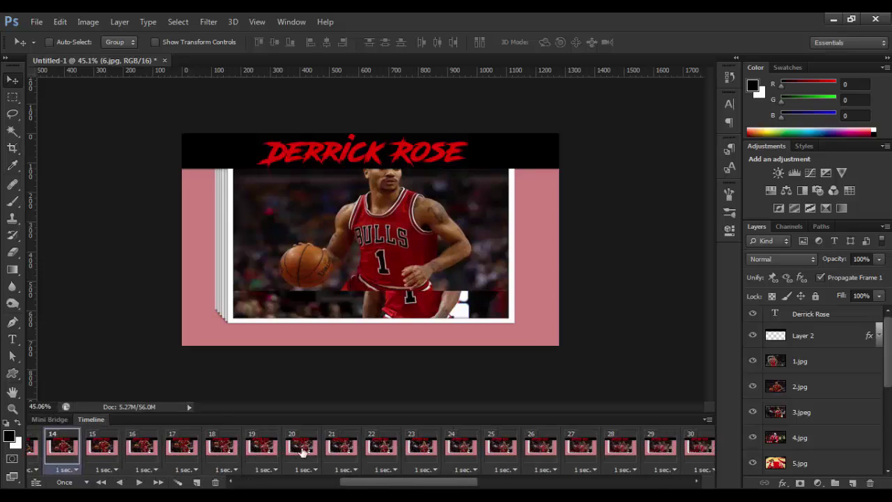
Inspect frames 13 through 24 to locate the next transition's tween frames
{"action": "left_click", "coordinate": [380, 451]}
{"action": "left_click", "coordinate": [422, 454]}
{"action": "left_click", "coordinate": [456, 454]}
{"action": "left_click", "coordinate": [425, 454]}
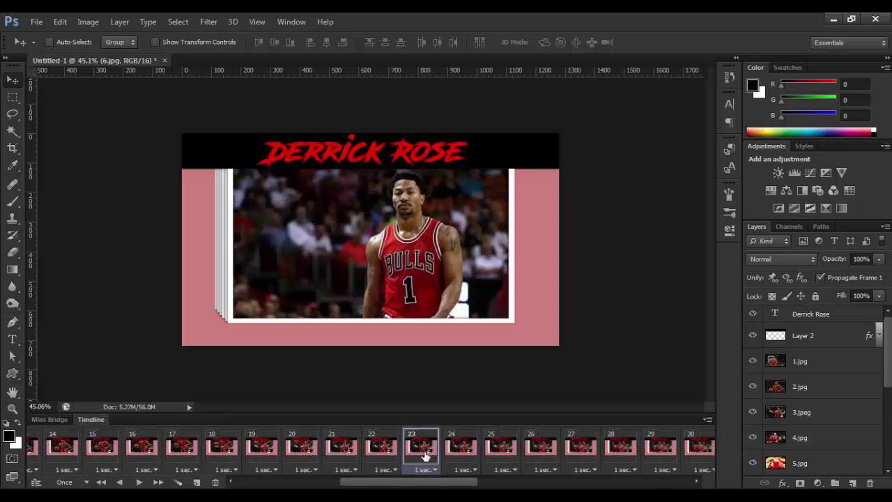
{"action": "left_click", "coordinate": [386, 460]}
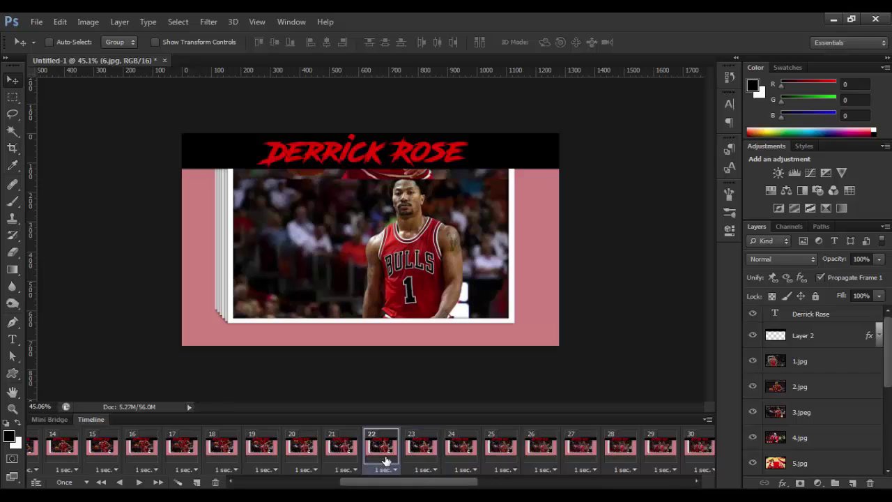
{"action": "left_click", "coordinate": [70, 460]}
{"action": "left_click", "coordinate": [41, 462]}
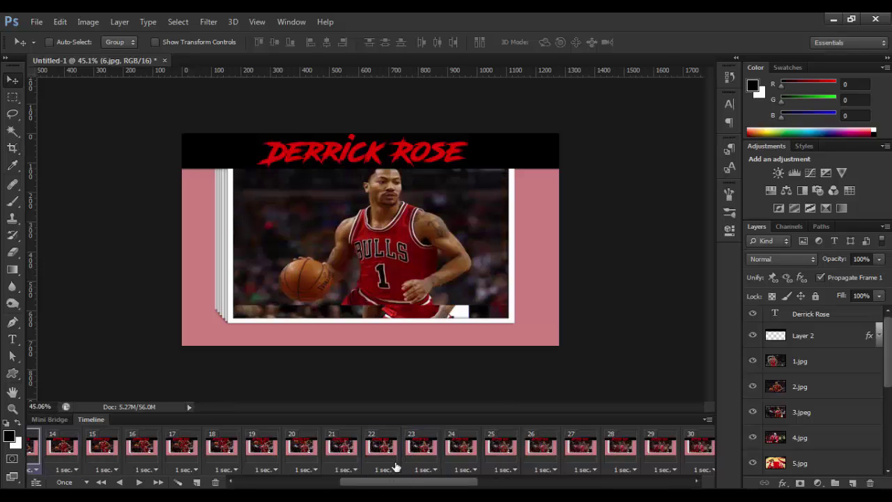
{"action": "left_click", "coordinate": [419, 457]}
{"action": "left_click", "coordinate": [373, 456]}
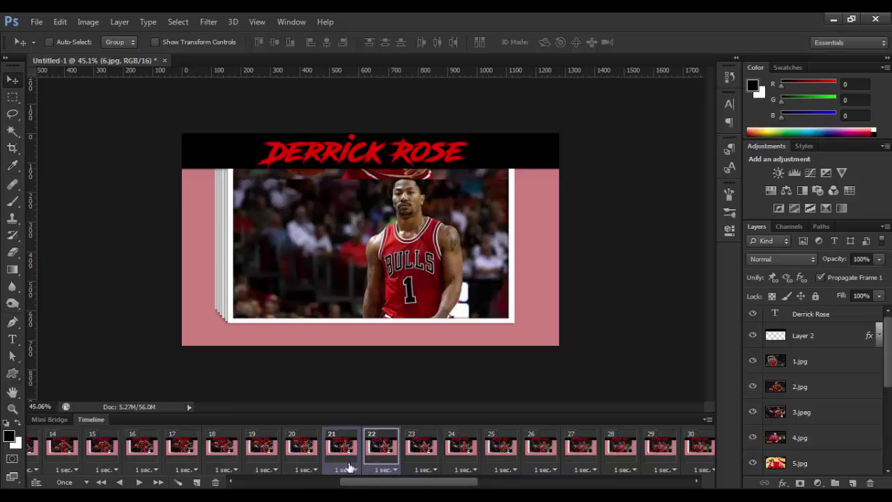
{"action": "left_click_drag", "start_coordinate": [348, 482], "coordinate": [310, 482]}
Set the delay of tween frames 13–22 to No delay
{"action": "left_click", "coordinate": [448, 456], "text": "shift"}
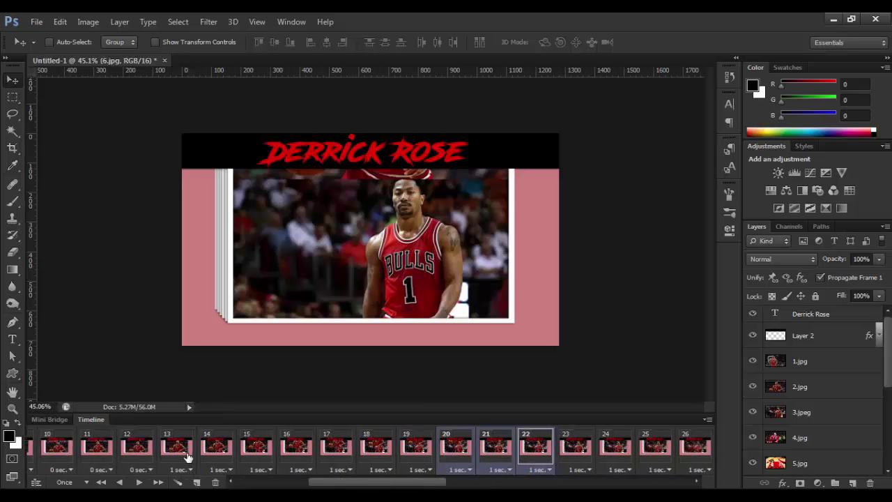
{"action": "left_click_drag", "start_coordinate": [416, 460], "coordinate": [183, 457]}
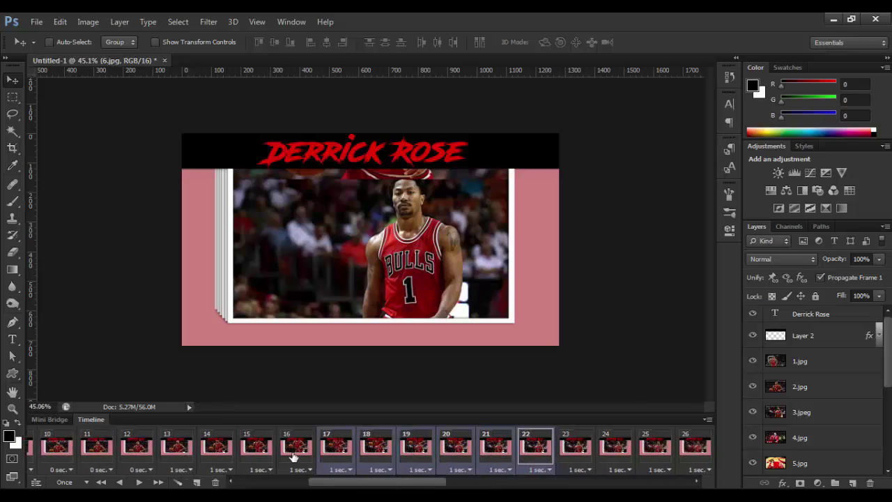
{"action": "left_click", "coordinate": [179, 473]}
{"action": "left_click", "coordinate": [188, 313]}
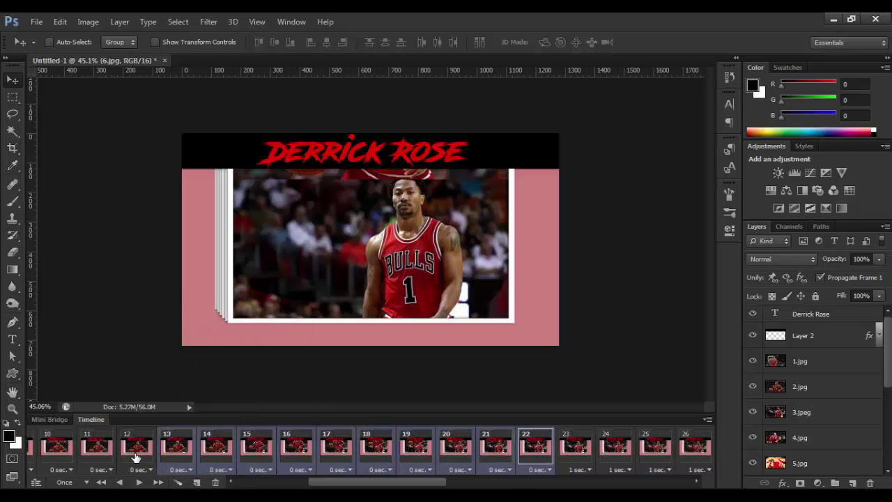
Give frame 12, the dribbling slide, a 1-second delay
{"action": "left_click", "coordinate": [137, 454]}
{"action": "left_click", "coordinate": [141, 470]}
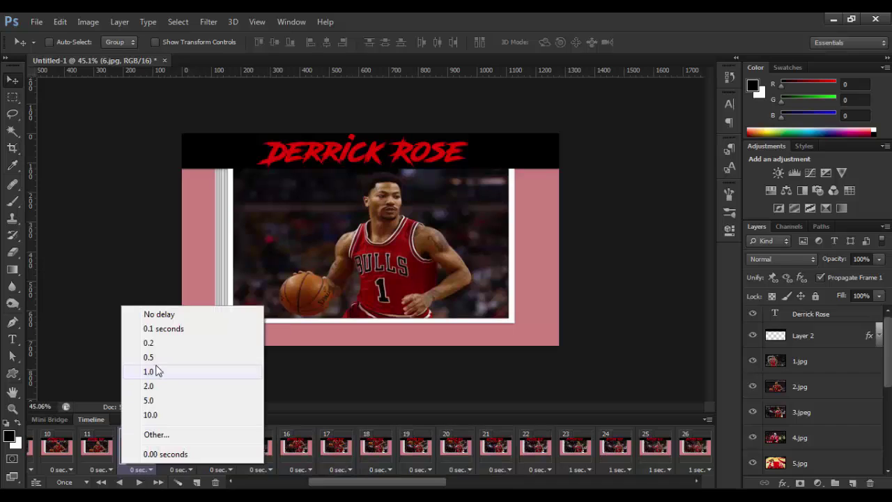
{"action": "left_click", "coordinate": [154, 370]}
Set the delay of tween frames 24–33 to No delay
{"action": "left_click_drag", "start_coordinate": [354, 484], "coordinate": [425, 486]}
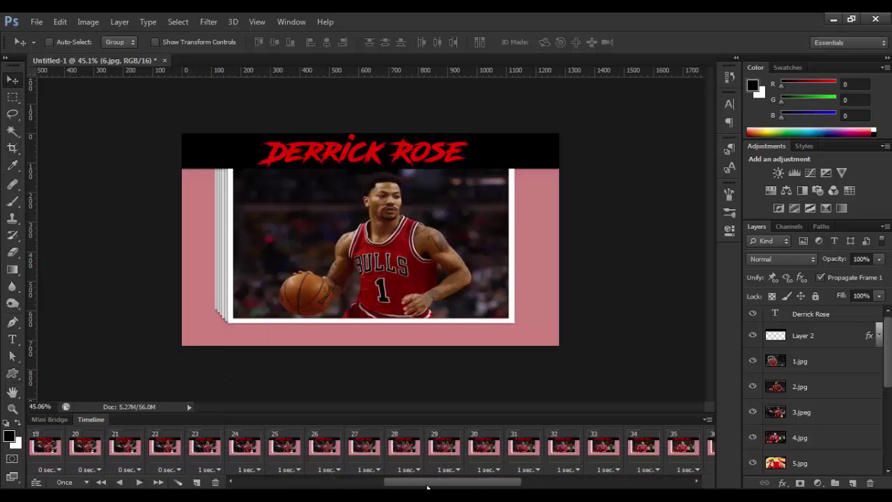
{"action": "left_click", "coordinate": [219, 457]}
{"action": "left_click", "coordinate": [255, 457]}
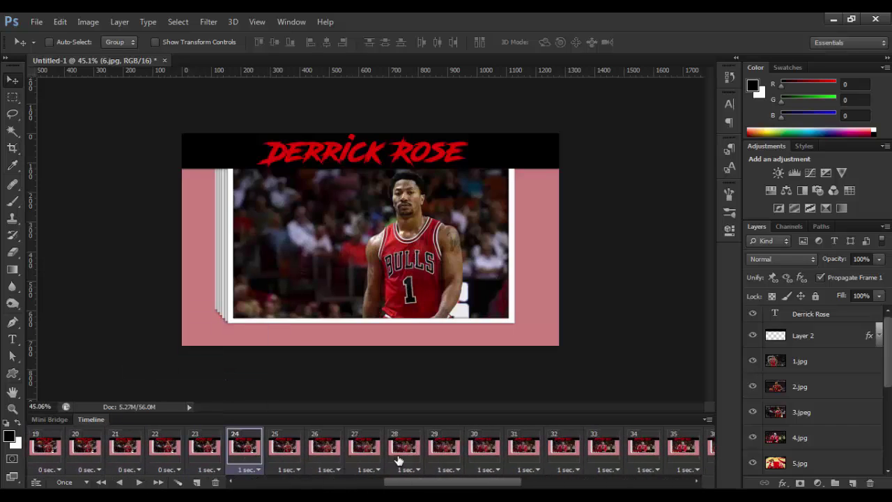
{"action": "left_click", "coordinate": [438, 460], "text": "shift"}
{"action": "left_click_drag", "start_coordinate": [442, 484], "coordinate": [486, 486]}
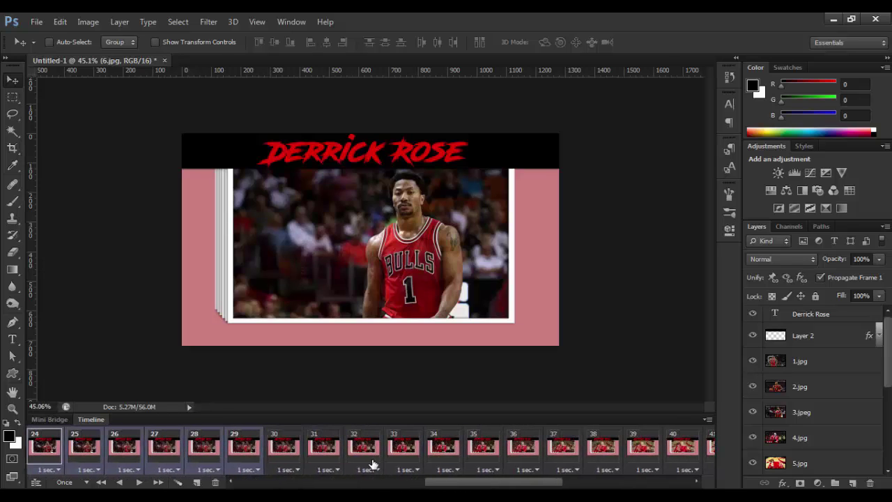
{"action": "left_click", "coordinate": [372, 462], "text": "shift"}
{"action": "left_click", "coordinate": [401, 460], "text": "shift"}
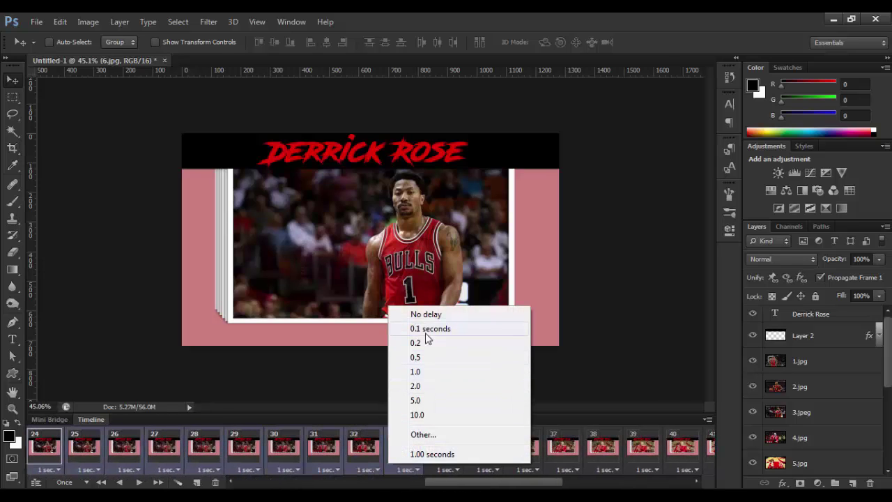
{"action": "left_click", "coordinate": [423, 313]}
{"action": "left_click", "coordinate": [434, 450]}
Set frames 35–44 to No delay and return to frame 1
{"action": "left_click", "coordinate": [479, 451]}
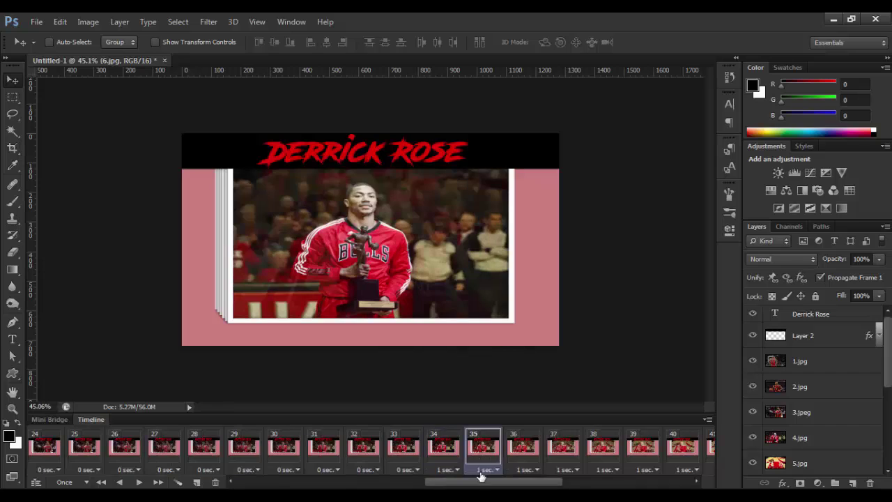
{"action": "left_click_drag", "start_coordinate": [482, 483], "coordinate": [558, 489]}
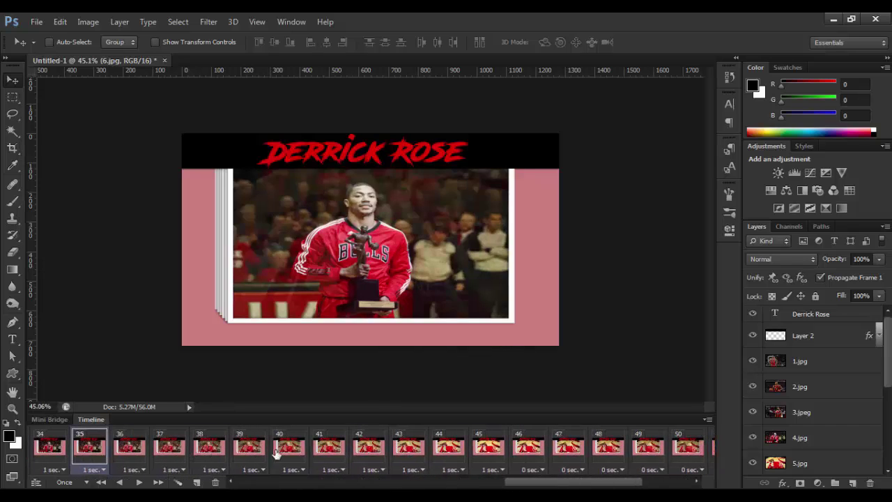
{"action": "left_click", "coordinate": [446, 452], "text": "shift"}
{"action": "left_click", "coordinate": [453, 470]}
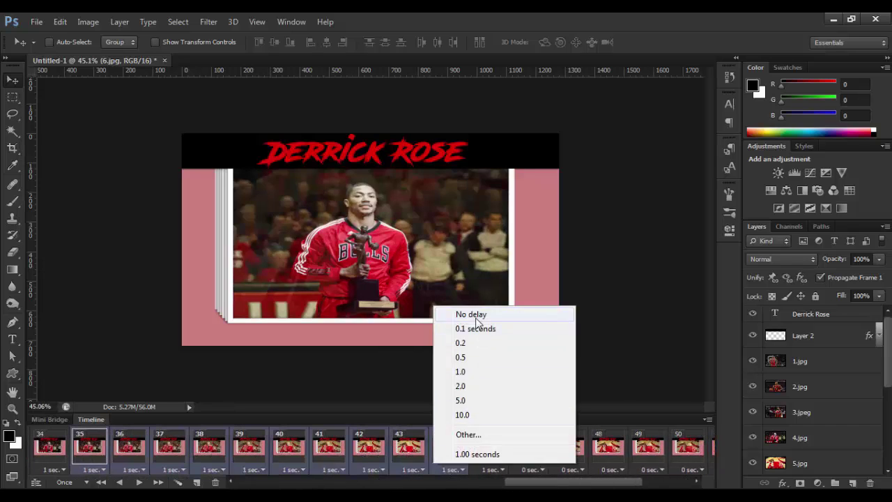
{"action": "left_click", "coordinate": [453, 313]}
{"action": "left_click_drag", "start_coordinate": [537, 481], "coordinate": [592, 481]}
{"action": "left_click", "coordinate": [101, 482]}
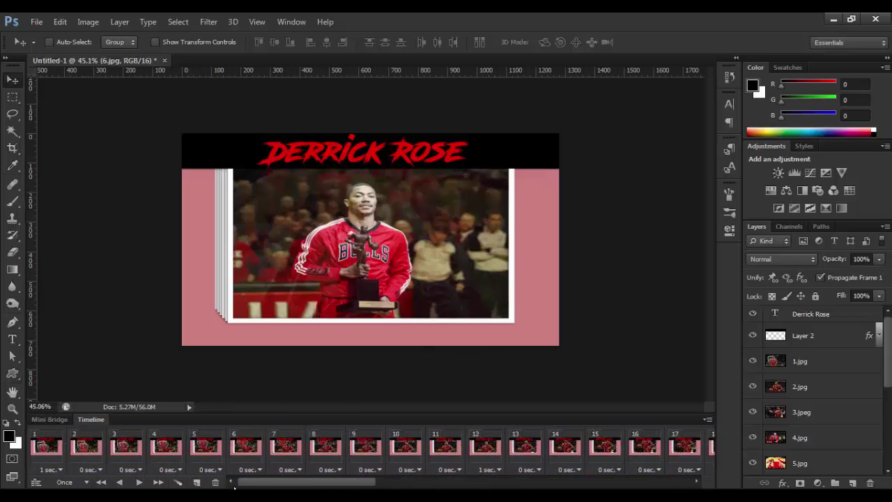
Change looping from Once to Forever, play the preview, then stop on frame 1
{"action": "left_click", "coordinate": [139, 482]}
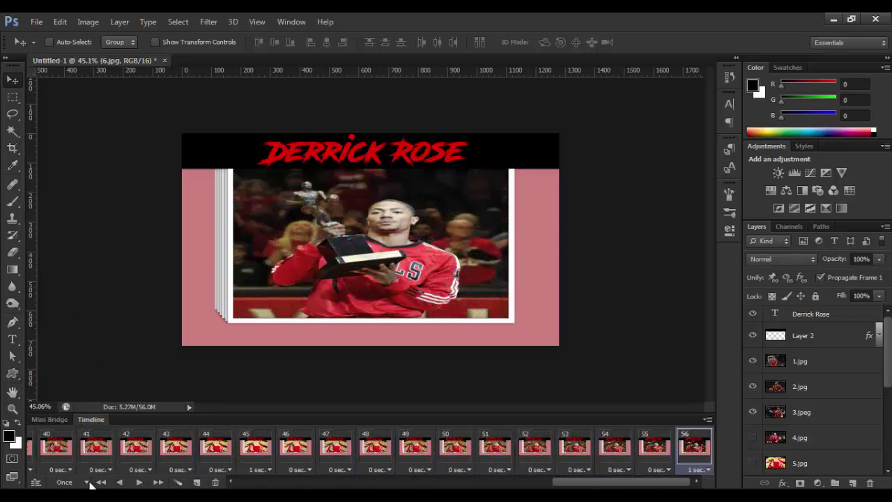
{"action": "left_click", "coordinate": [87, 482]}
{"action": "left_click", "coordinate": [82, 450]}
{"action": "left_click", "coordinate": [139, 482]}
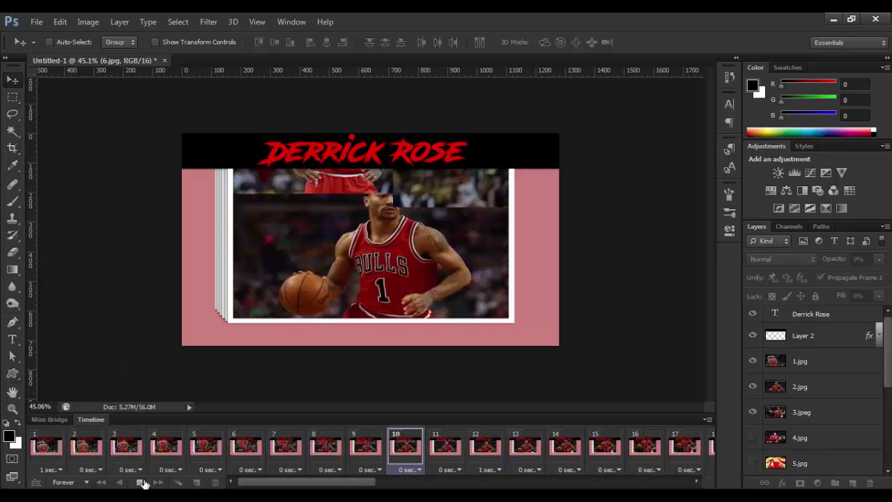
{"action": "left_click", "coordinate": [140, 482]}
{"action": "left_click", "coordinate": [44, 453]}
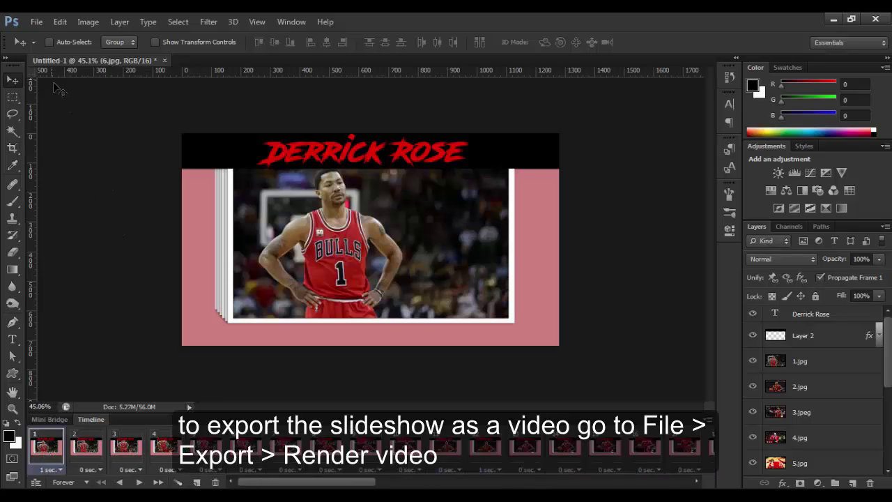
Render the slideshow as 'Derrickrose Slideshow' using the H.264 YouTube HD 720p preset
{"action": "left_click", "coordinate": [36, 21]}
{"action": "mouse_move", "coordinate": [83, 266]}
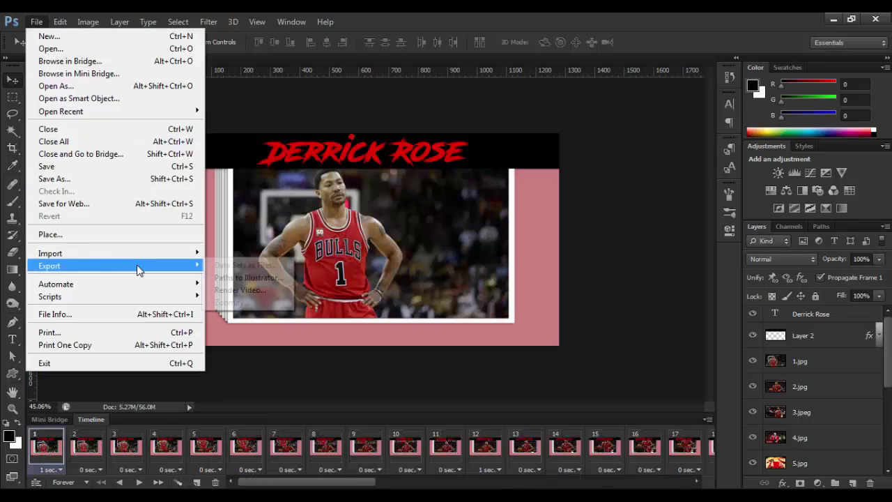
{"action": "left_click", "coordinate": [234, 288]}
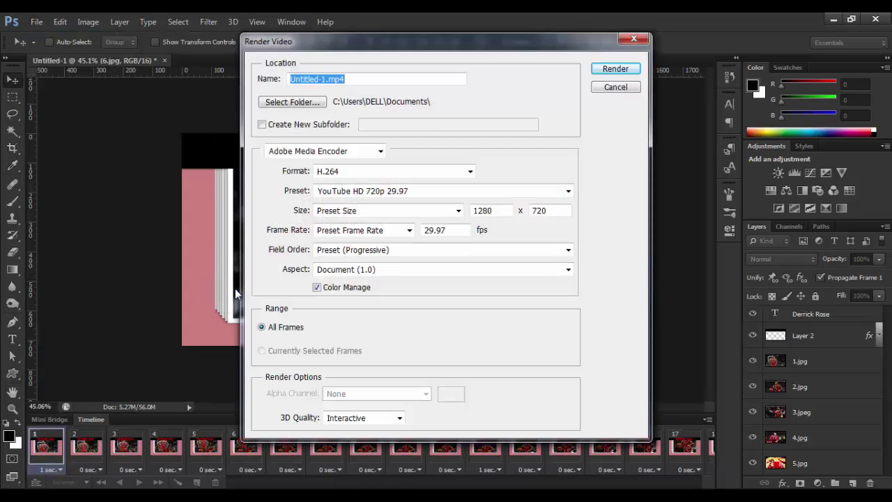
{"action": "type", "text": "Derrickrose Slideshow"}
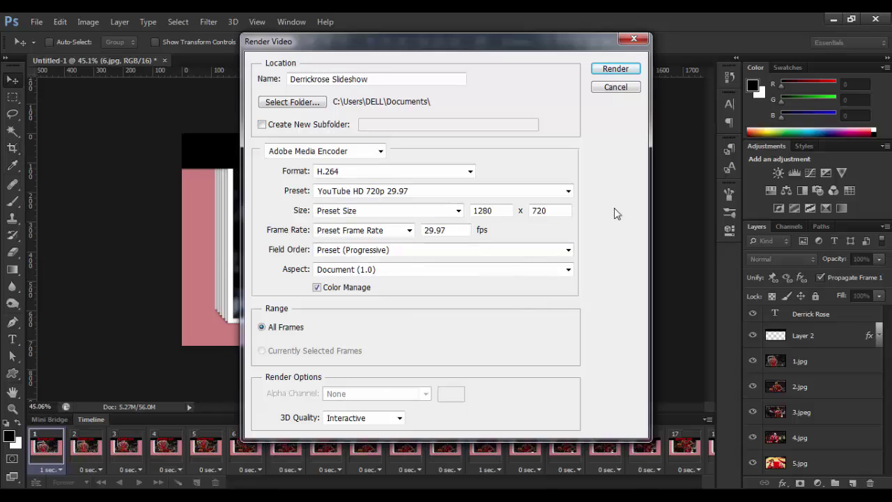
{"action": "left_click", "coordinate": [607, 73]}
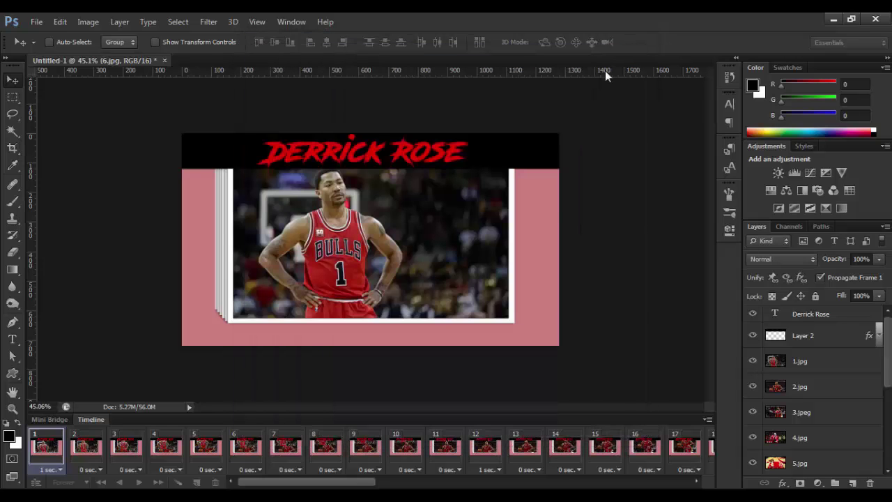
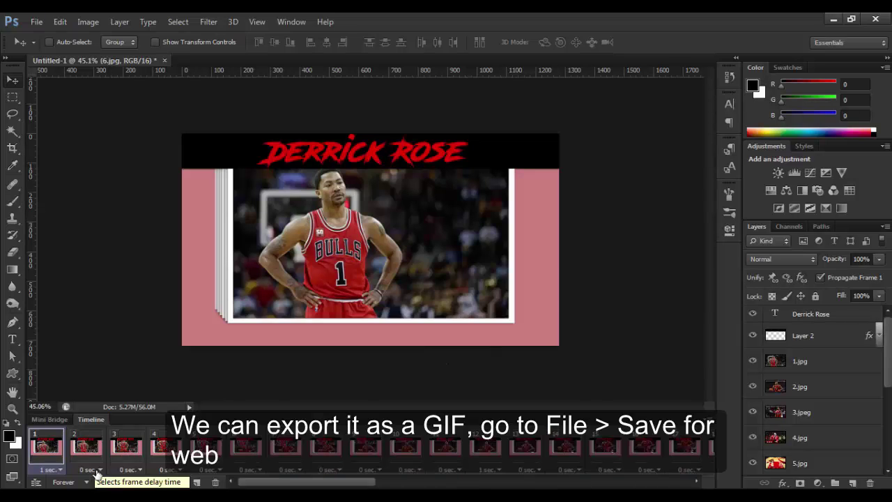
Keep frame 2's delay at 0 seconds and bring up the File menu
{"action": "left_click", "coordinate": [97, 471]}
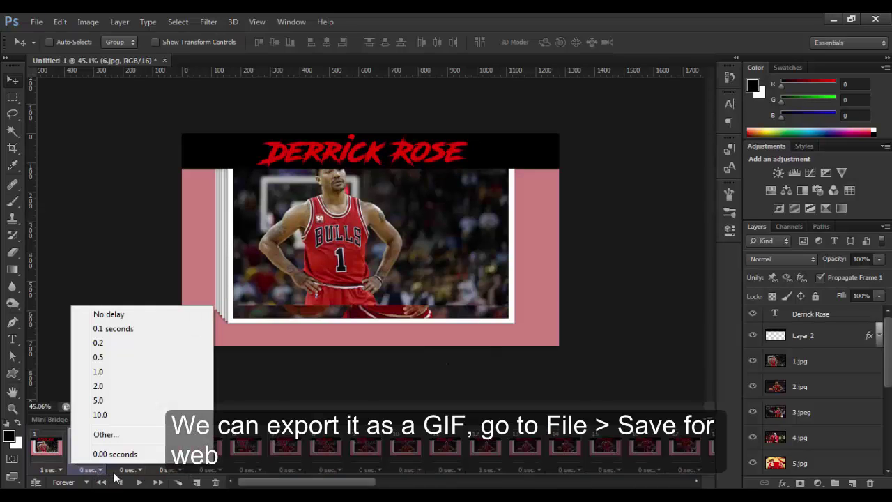
{"action": "left_click", "coordinate": [118, 477]}
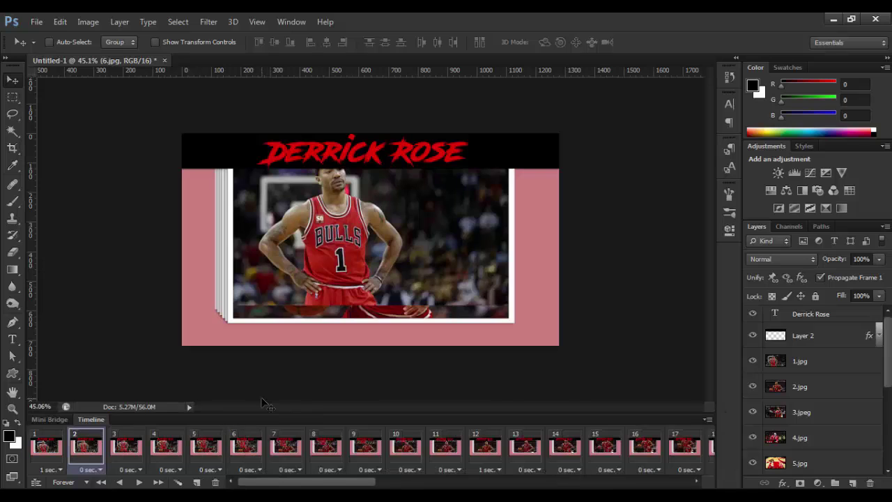
{"action": "left_click", "coordinate": [37, 22]}
{"action": "mouse_move", "coordinate": [49, 266]}
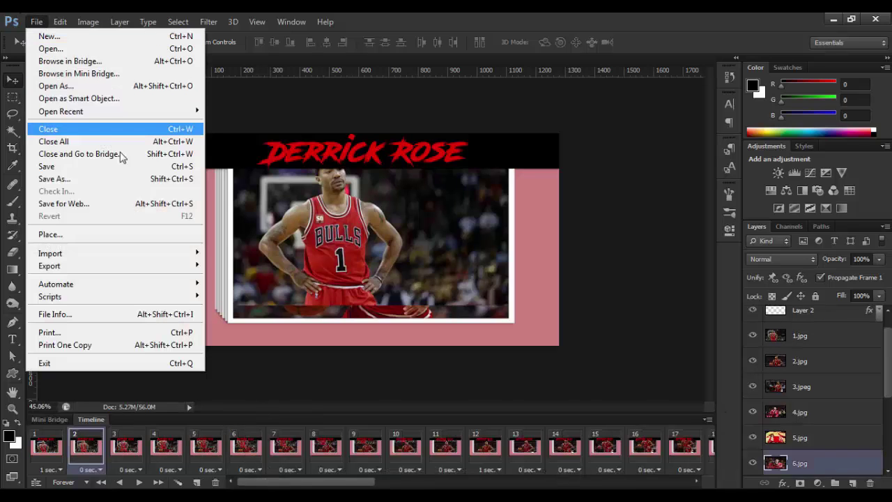
Start a Save for Web export as GIF, with the preview zoomed to 33.3%
{"action": "left_click", "coordinate": [154, 203]}
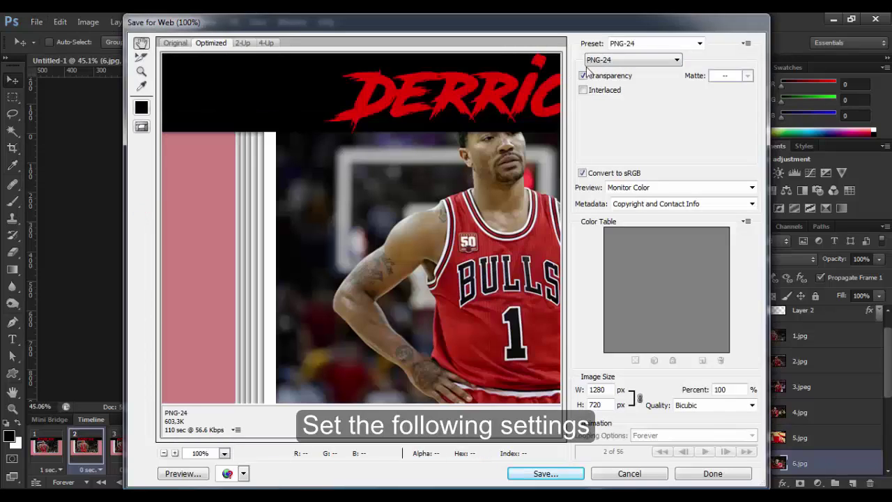
{"action": "left_click", "coordinate": [589, 61]}
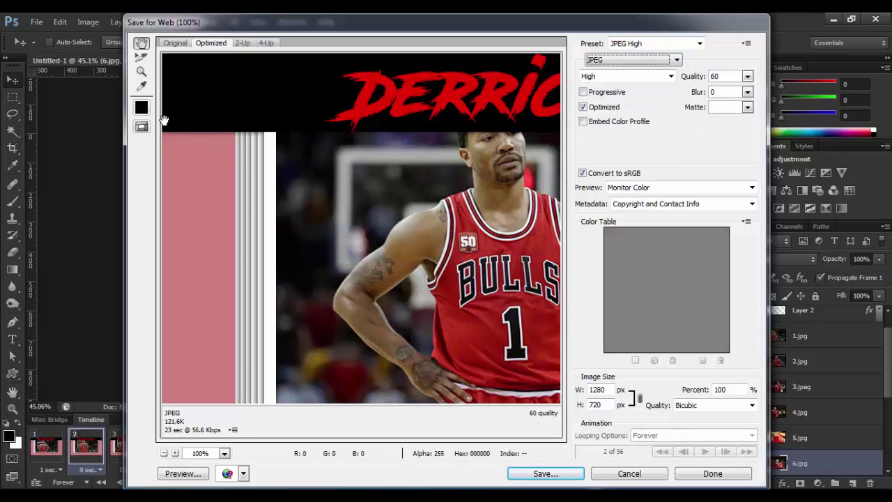
{"action": "left_click", "coordinate": [141, 72]}
{"action": "right_click", "coordinate": [275, 145]}
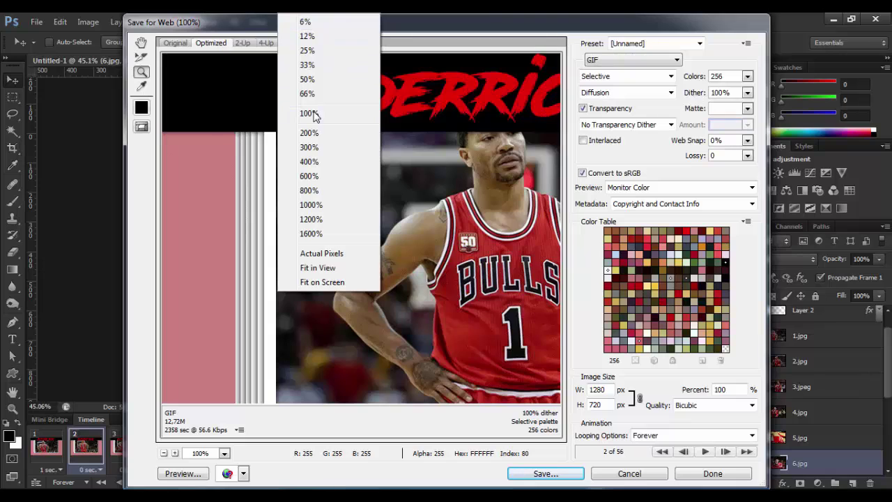
{"action": "left_click", "coordinate": [343, 79]}
{"action": "right_click", "coordinate": [367, 46]}
{"action": "left_click", "coordinate": [394, 99]}
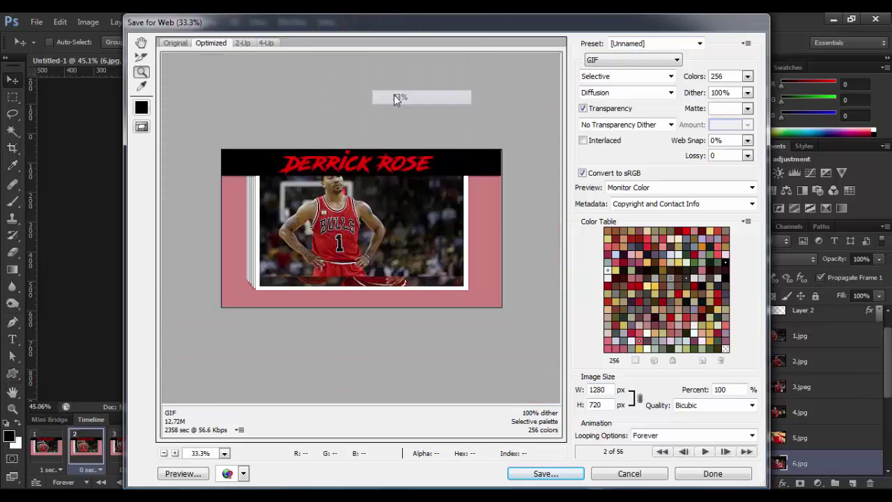
Play the animation in the export preview, then view it in a browser preview
{"action": "left_click", "coordinate": [662, 452]}
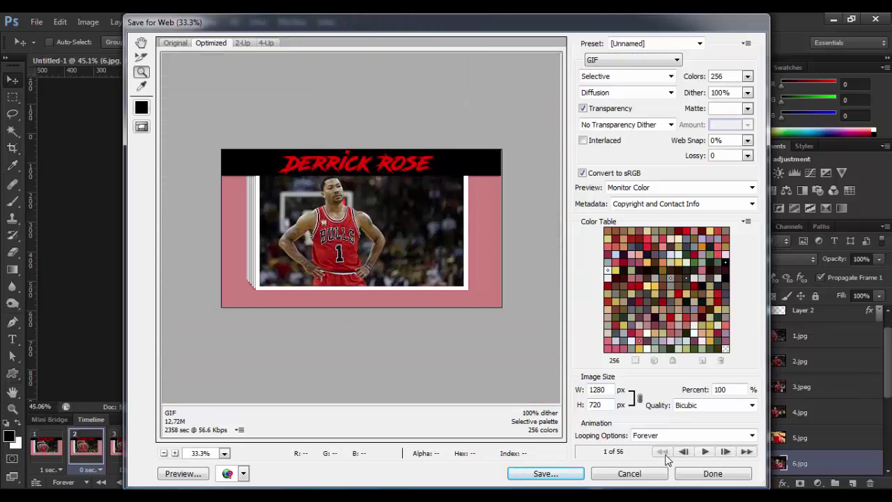
{"action": "left_click", "coordinate": [705, 452]}
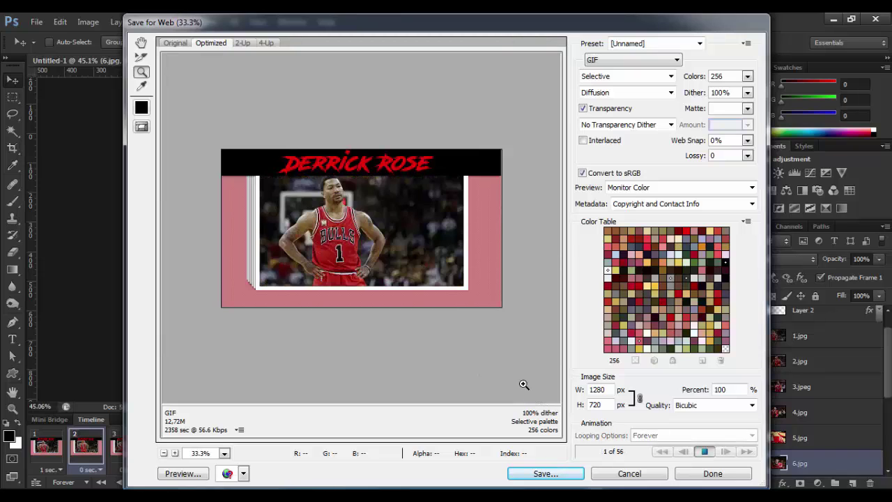
{"action": "key", "text": "space"}
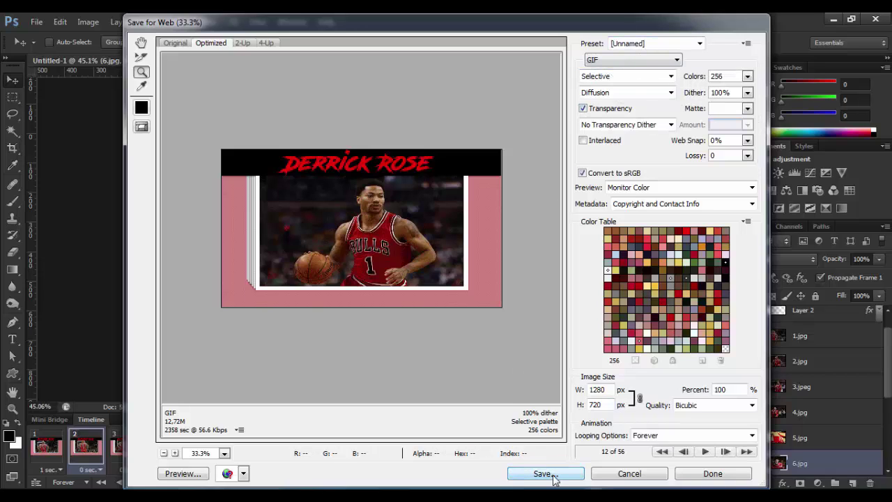
{"action": "left_click", "coordinate": [187, 475]}
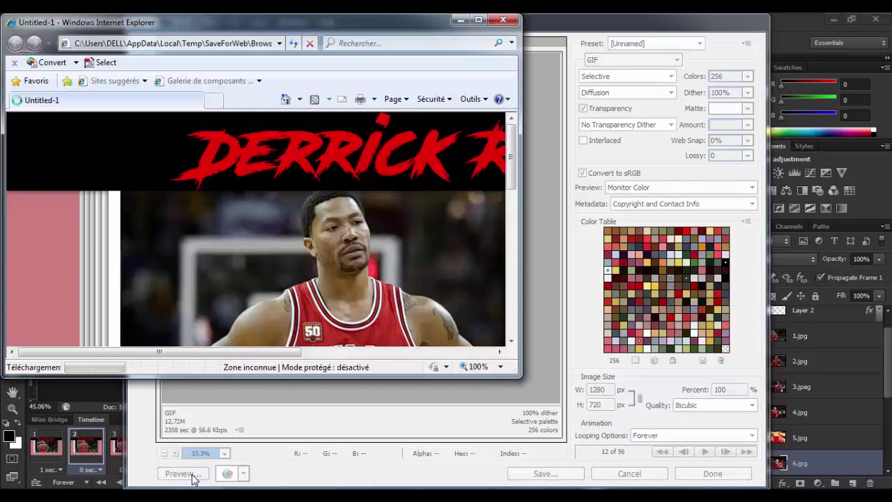
{"action": "left_click", "coordinate": [359, 365]}
{"action": "left_click", "coordinate": [479, 19]}
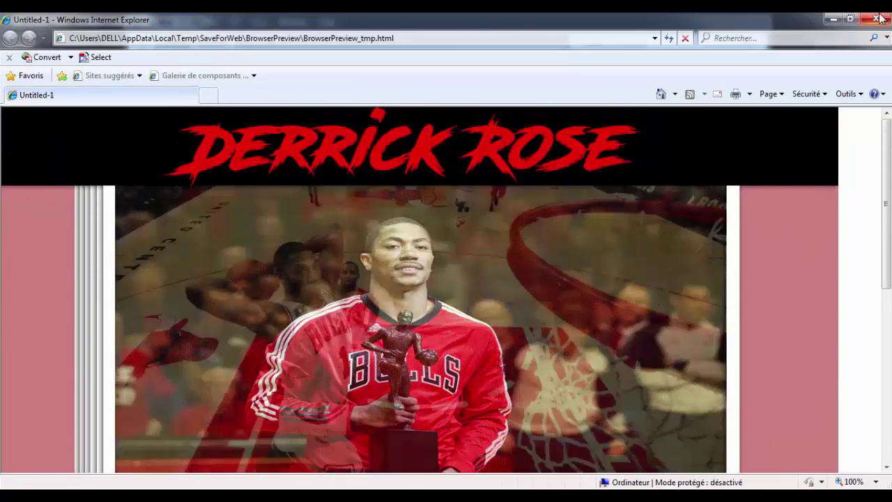
Close the browser preview and save the GIF as Untitled-1 in Libraries > Documents
{"action": "left_click", "coordinate": [876, 19]}
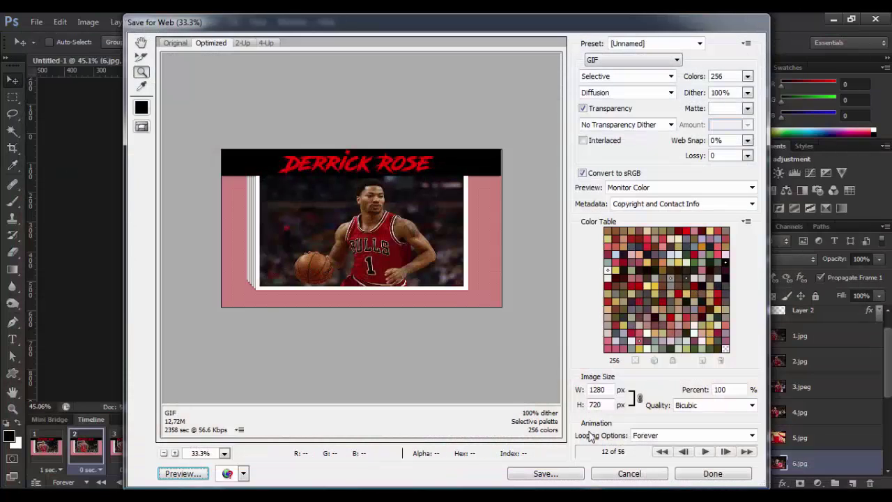
{"action": "left_click", "coordinate": [559, 475]}
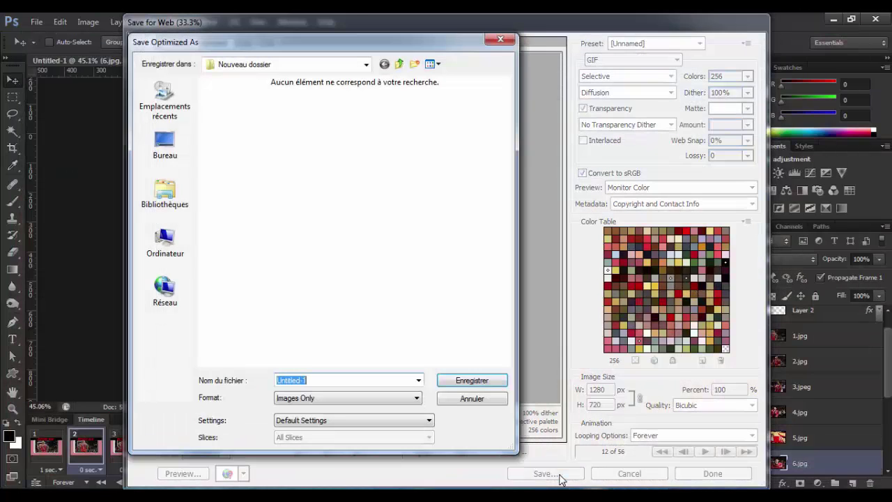
{"action": "left_click", "coordinate": [172, 202]}
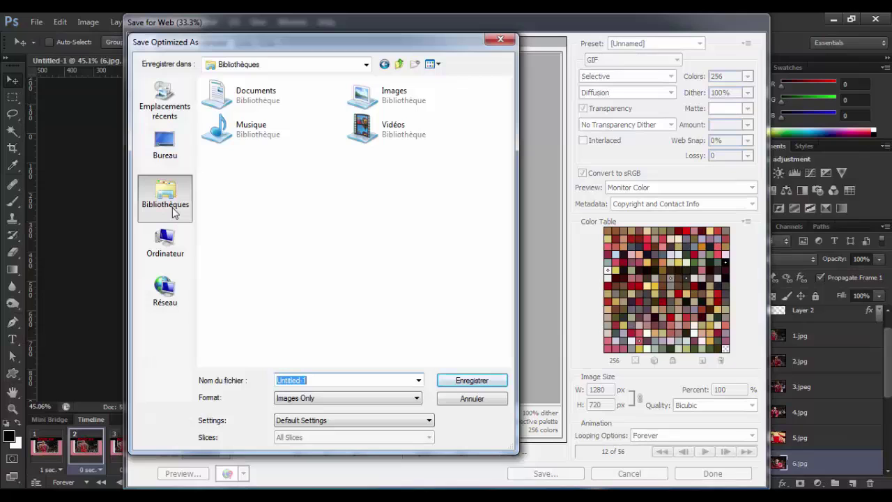
{"action": "double_click", "coordinate": [237, 96]}
{"action": "left_click", "coordinate": [458, 380]}
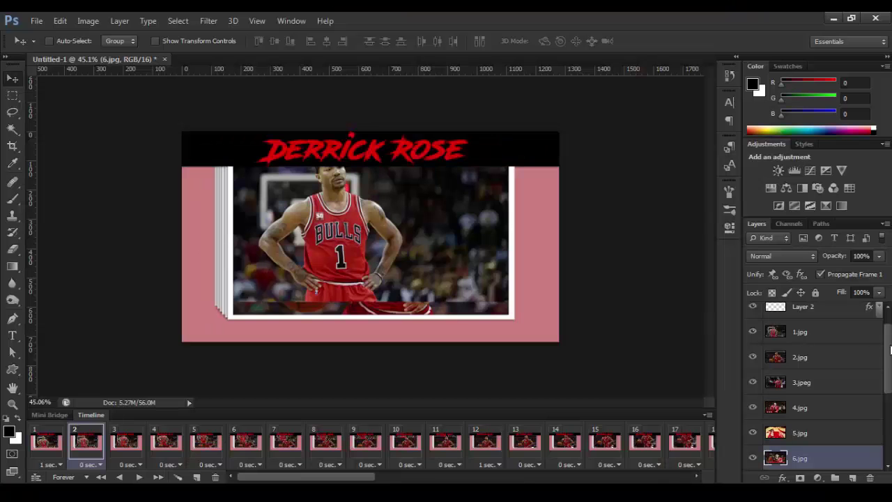
On frame 1, add the caption 'THANKS FOR WATCHING!!' in a text box near the bottom
{"action": "scroll", "coordinate": [890, 349], "scroll_direction": "up", "scroll_amount": 1}
{"action": "left_click", "coordinate": [854, 314]}
{"action": "left_click", "coordinate": [46, 440]}
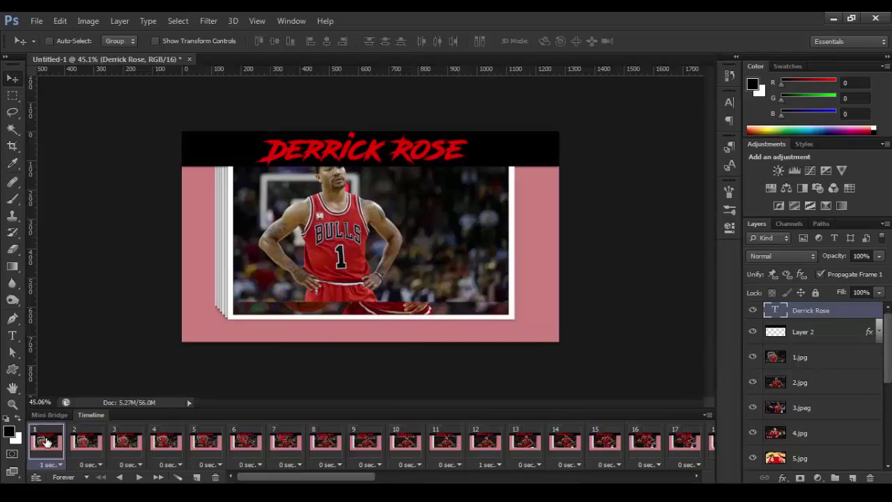
{"action": "left_click", "coordinate": [12, 336]}
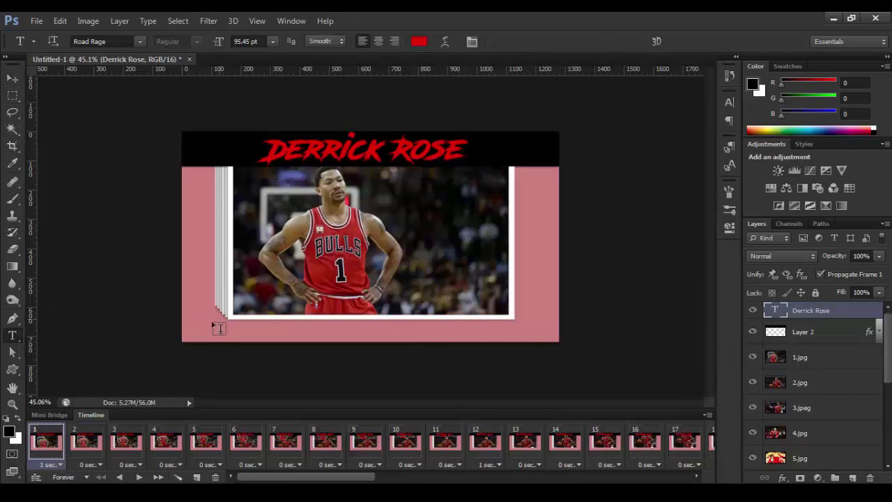
{"action": "left_click_drag", "start_coordinate": [181, 294], "coordinate": [569, 362]}
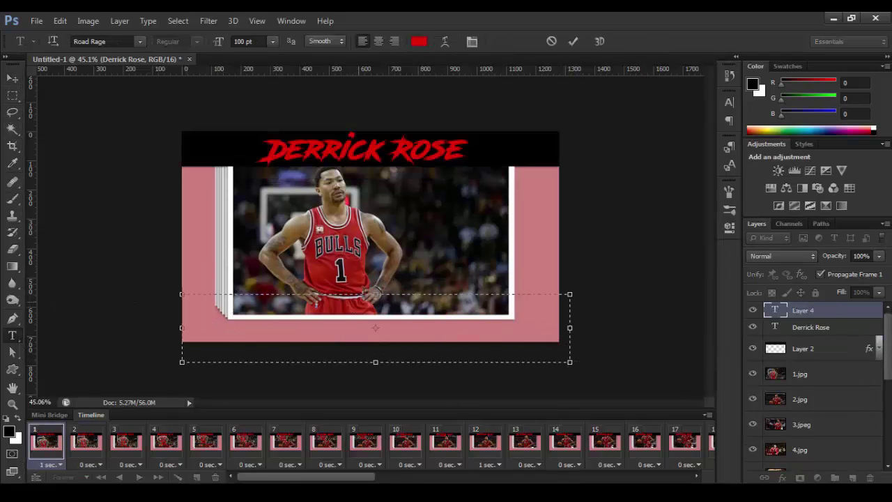
{"action": "type", "text": "THANKS FOR WATCHING!!"}
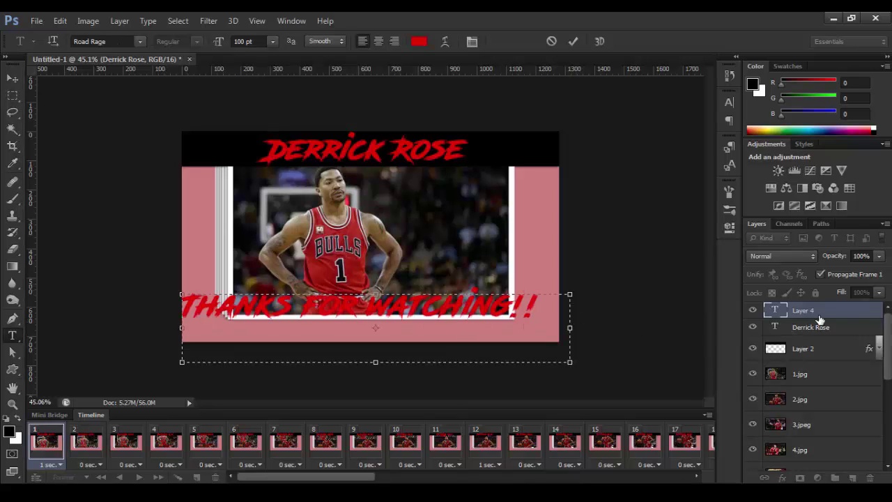
{"action": "left_click", "coordinate": [820, 318]}
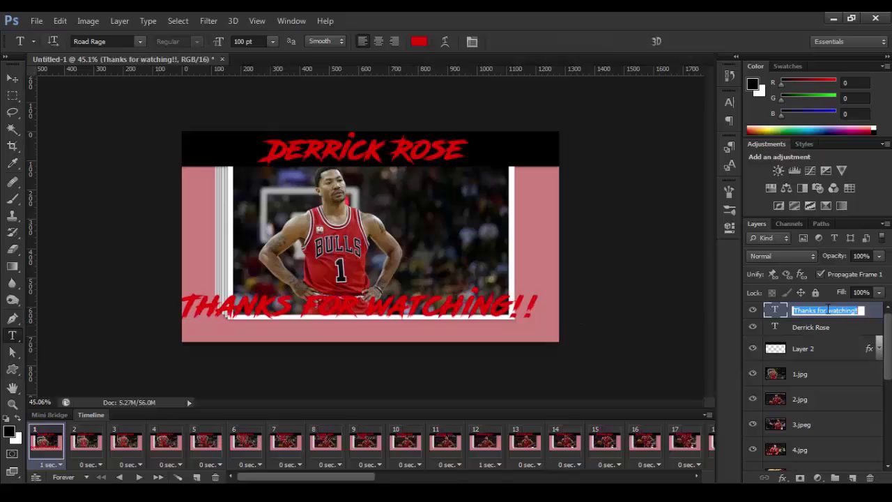
Give the caption layer a Stroke style and nudge it slightly right and down
{"action": "double_click", "coordinate": [871, 314]}
{"action": "left_click", "coordinate": [309, 138]}
{"action": "left_click", "coordinate": [630, 67]}
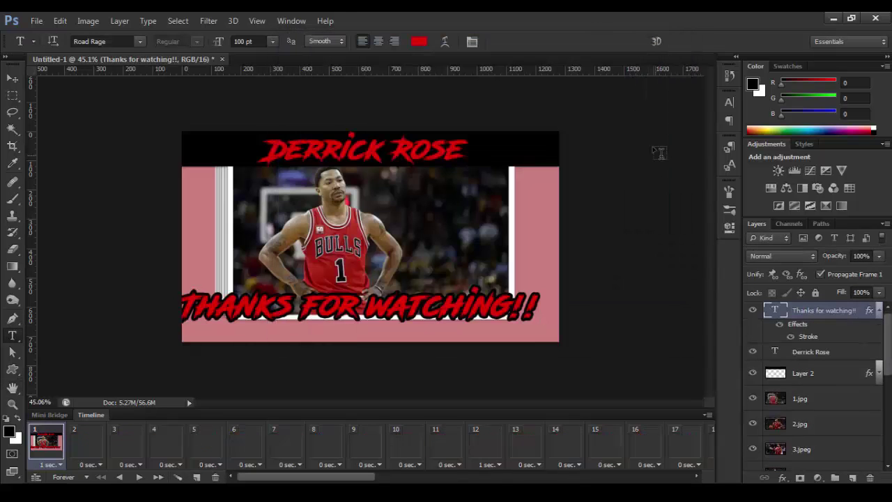
{"action": "left_click_drag", "start_coordinate": [296, 270], "coordinate": [310, 281]}
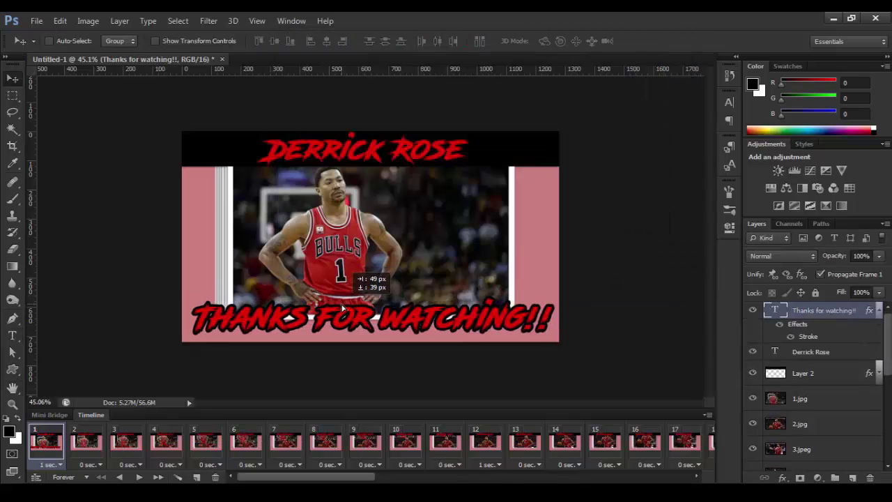